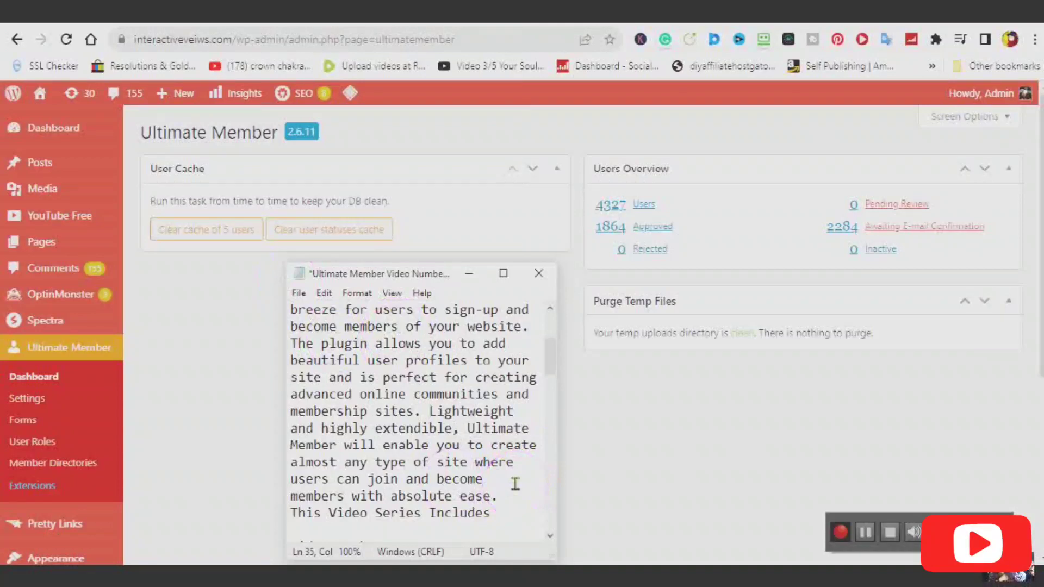
# Read the Ultimate Member video series notes through to the content restriction section and minimize the notes window
pyautogui.click(515, 483)
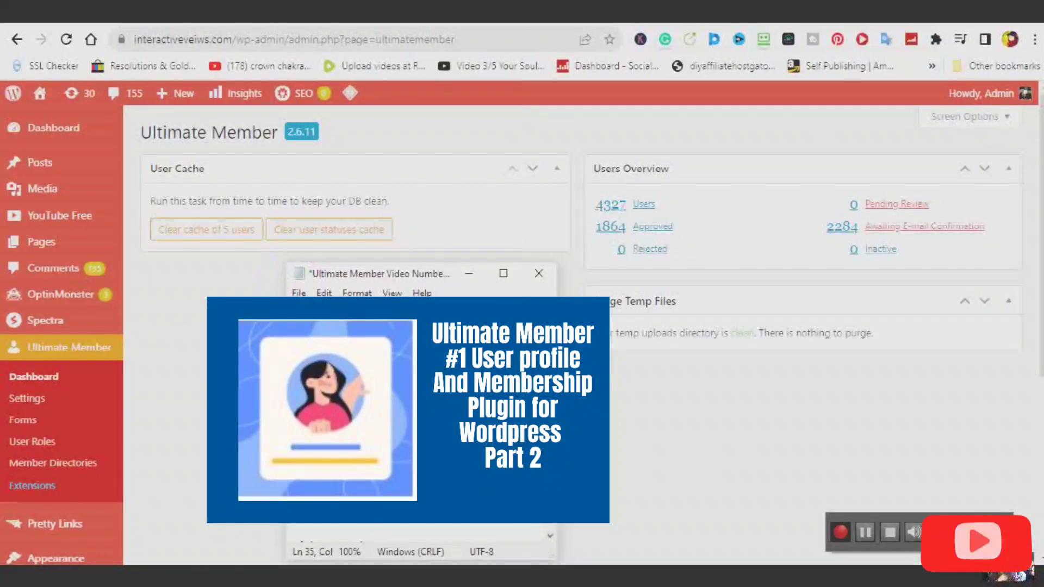
pyautogui.scroll(-3, 421, 419)
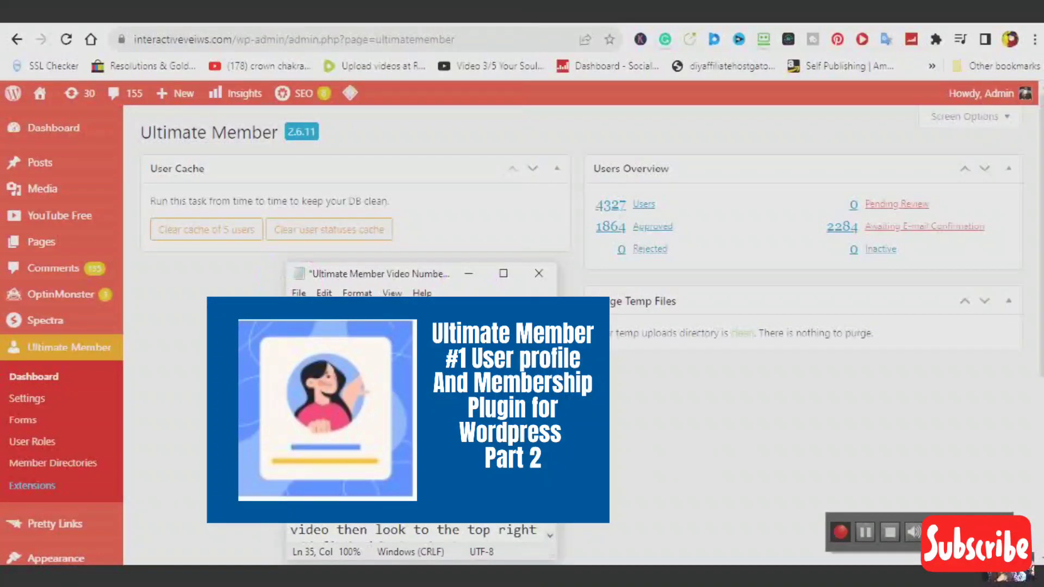
pyautogui.scroll(-3, 421, 419)
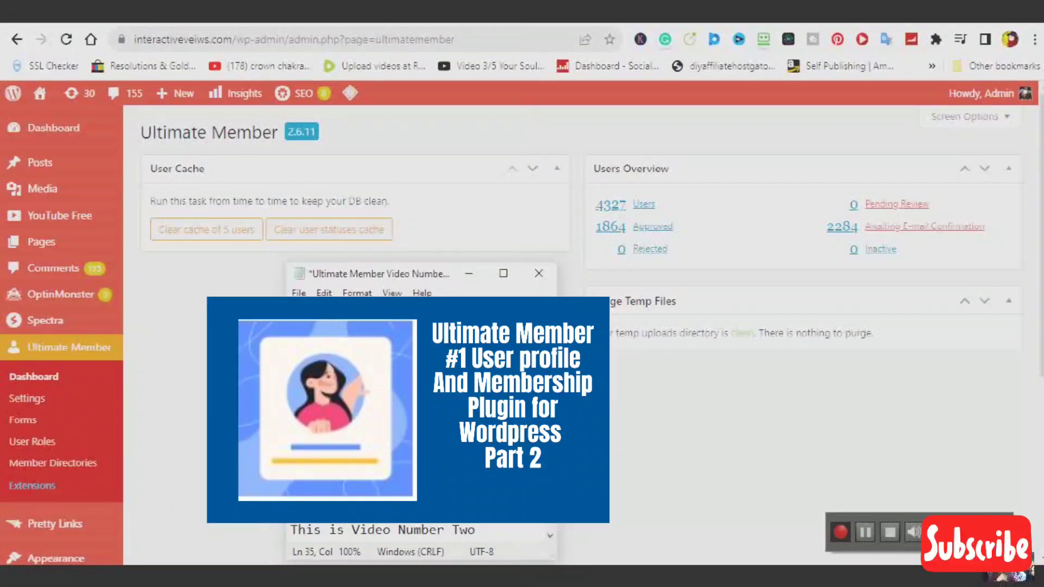
pyautogui.scroll(-1, 419, 420)
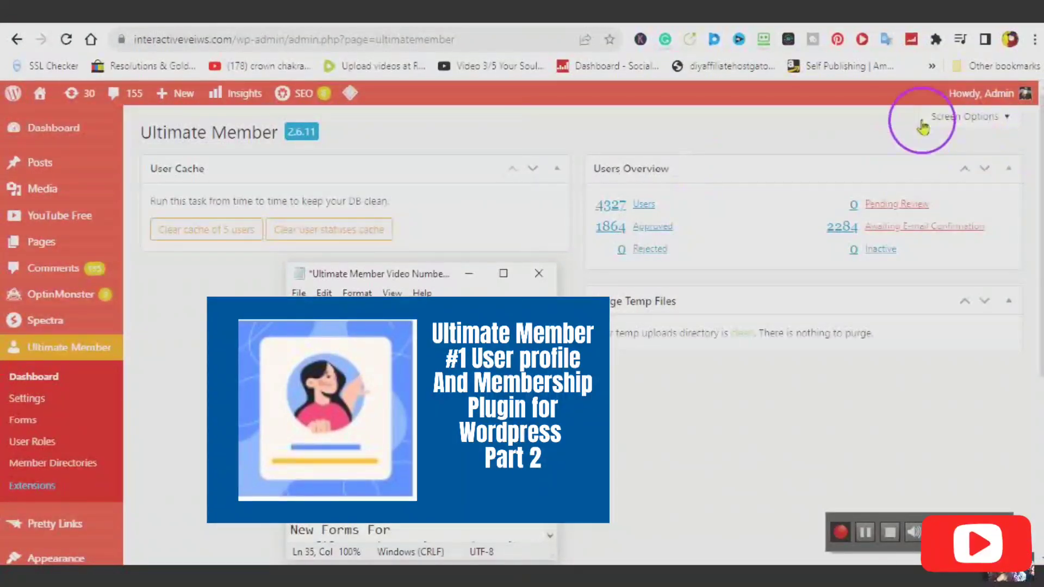
pyautogui.moveTo(978, 95)
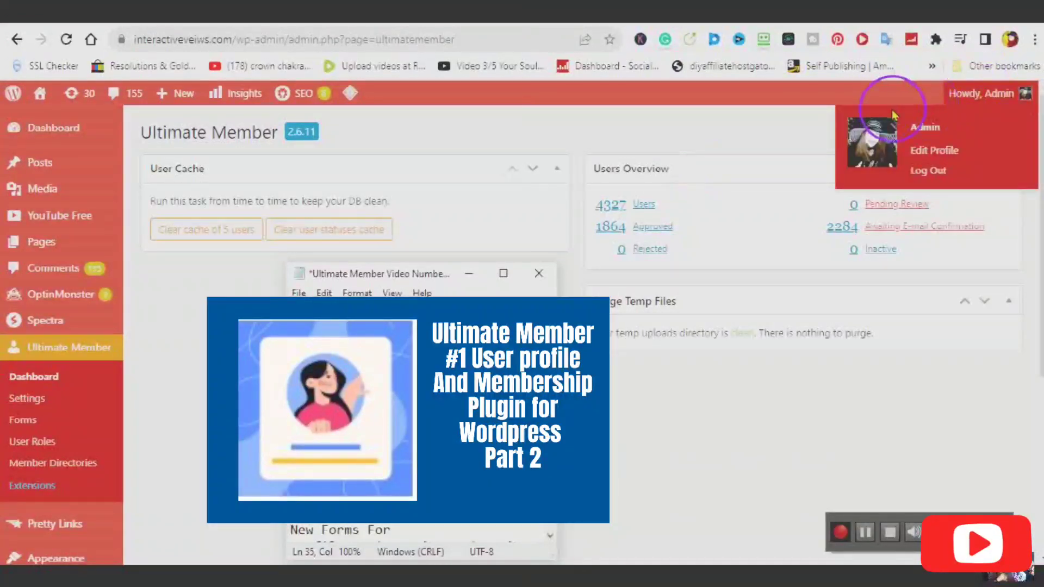
pyautogui.scroll(-1, 421, 413)
pyautogui.scroll(-1, 421, 414)
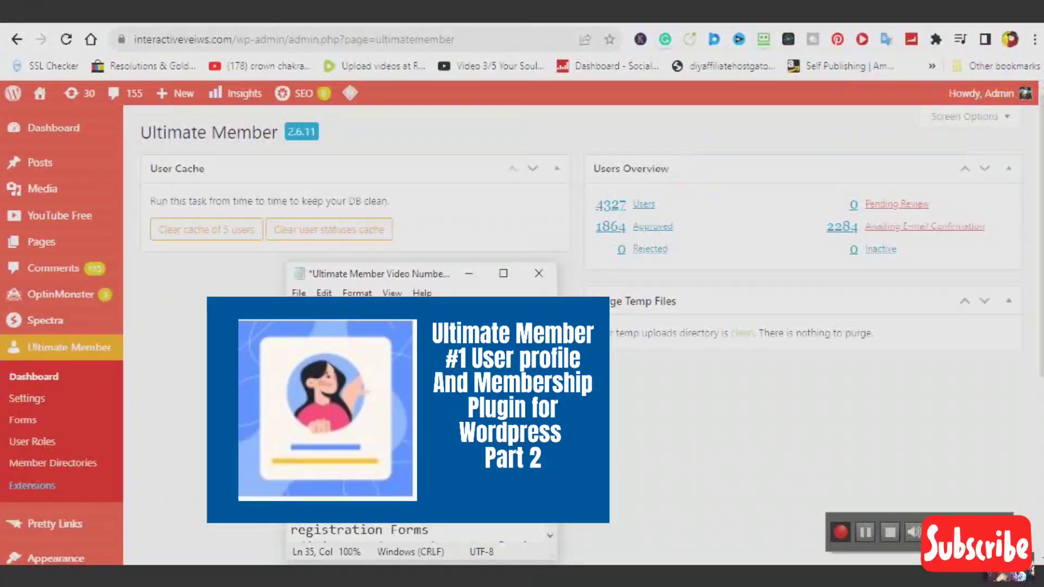
pyautogui.scroll(-1, 419, 419)
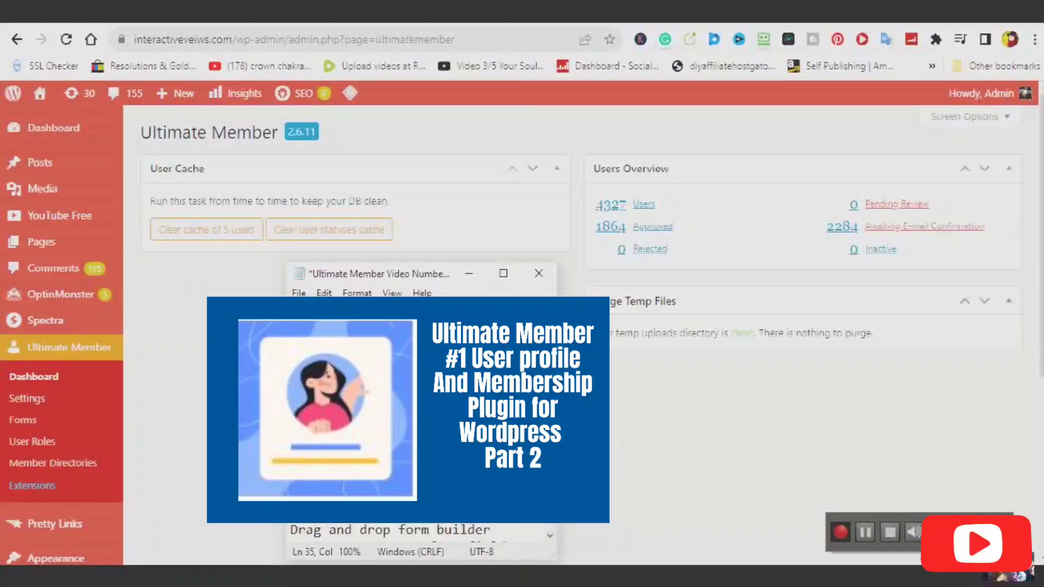
pyautogui.scroll(-1, 419, 419)
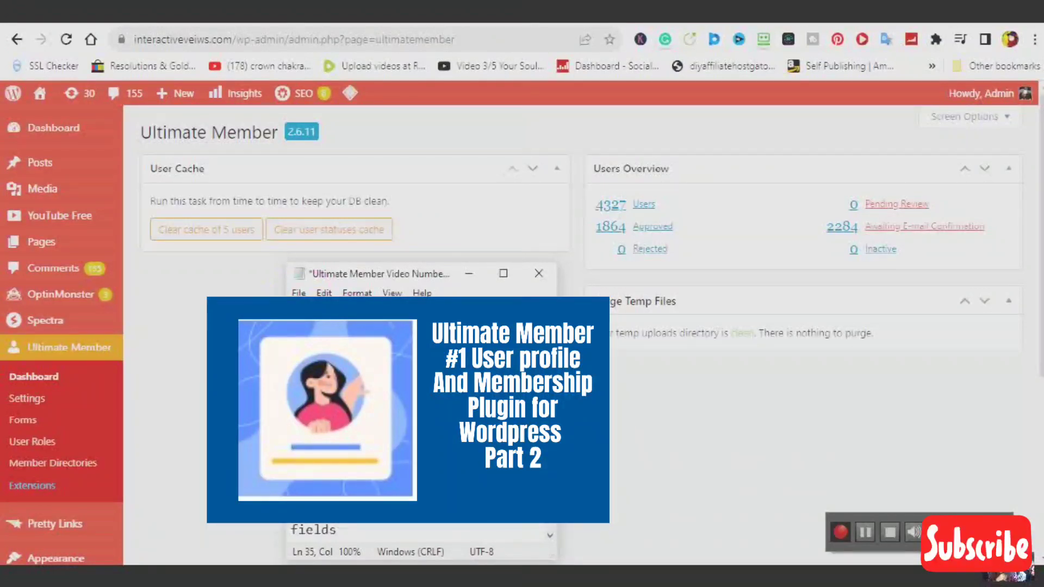
pyautogui.scroll(-1, 421, 413)
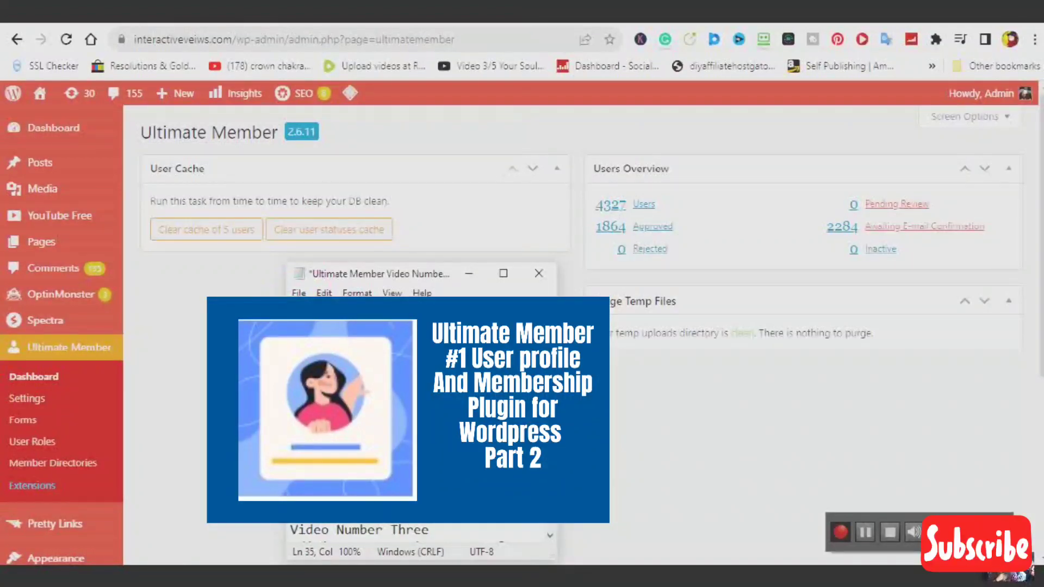
pyautogui.scroll(-1, 419, 413)
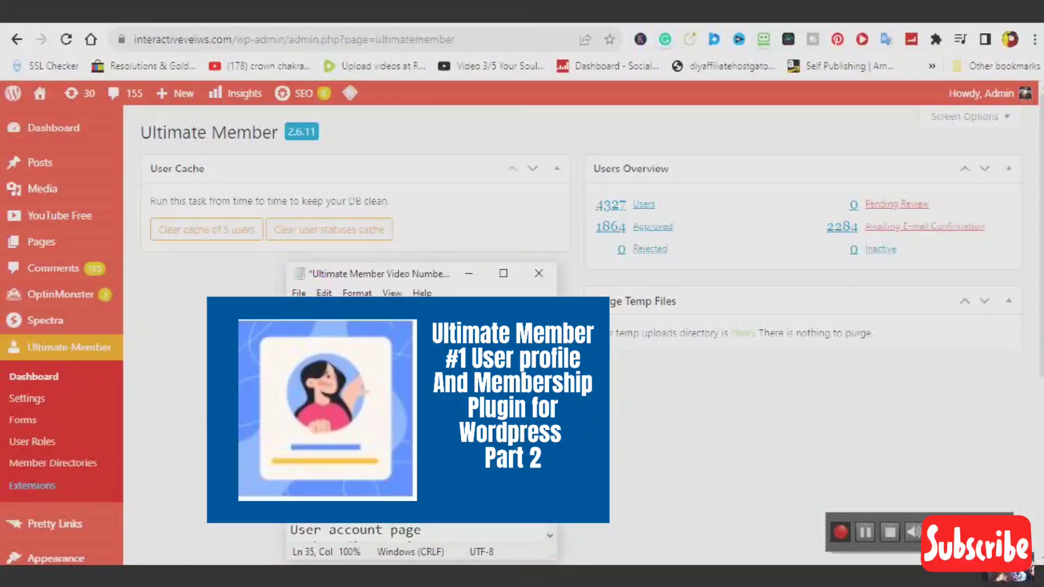
pyautogui.scroll(-1, 417, 417)
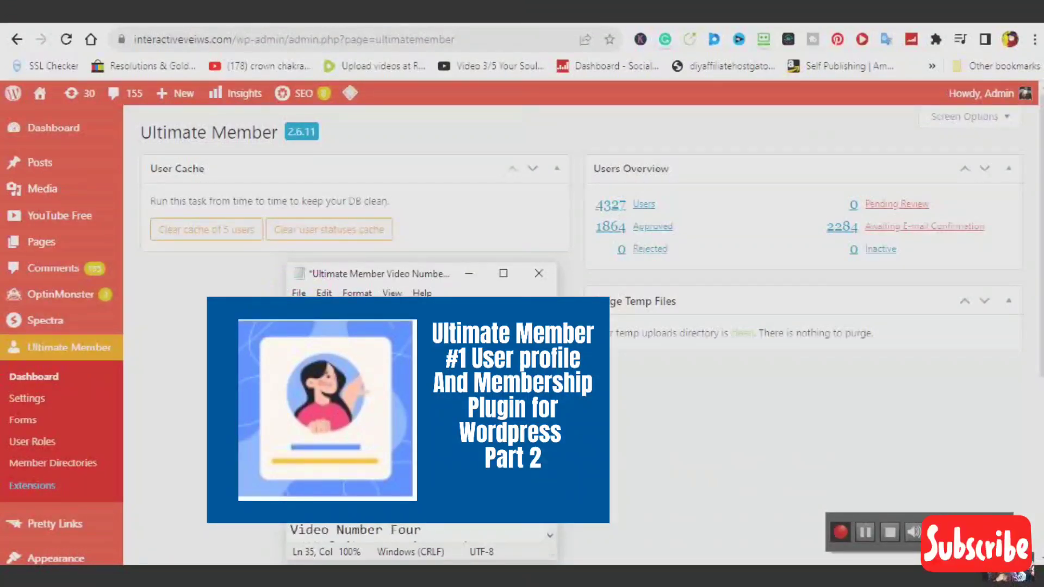
pyautogui.scroll(-2, 418, 418)
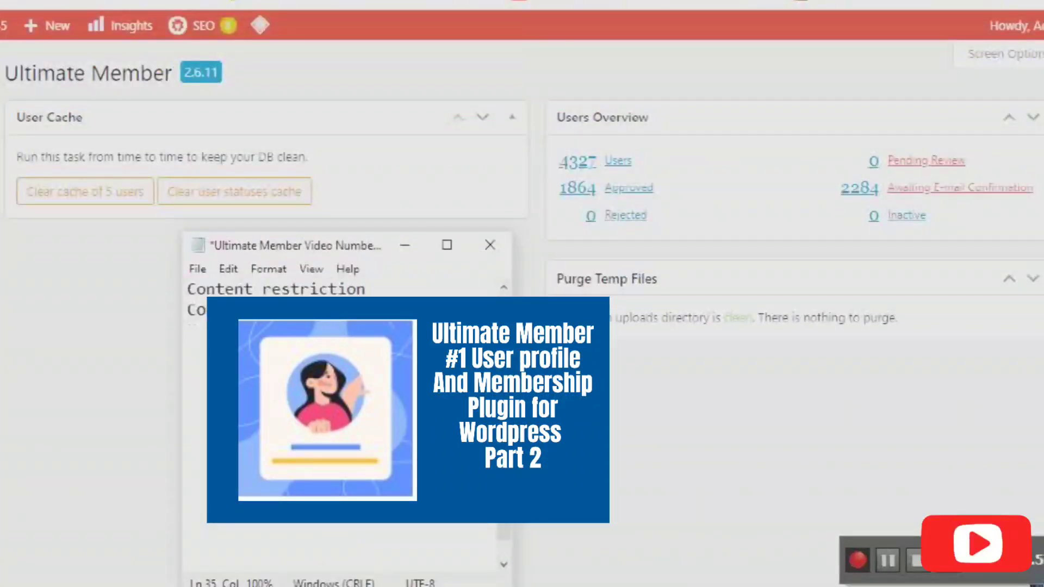
pyautogui.click(887, 562)
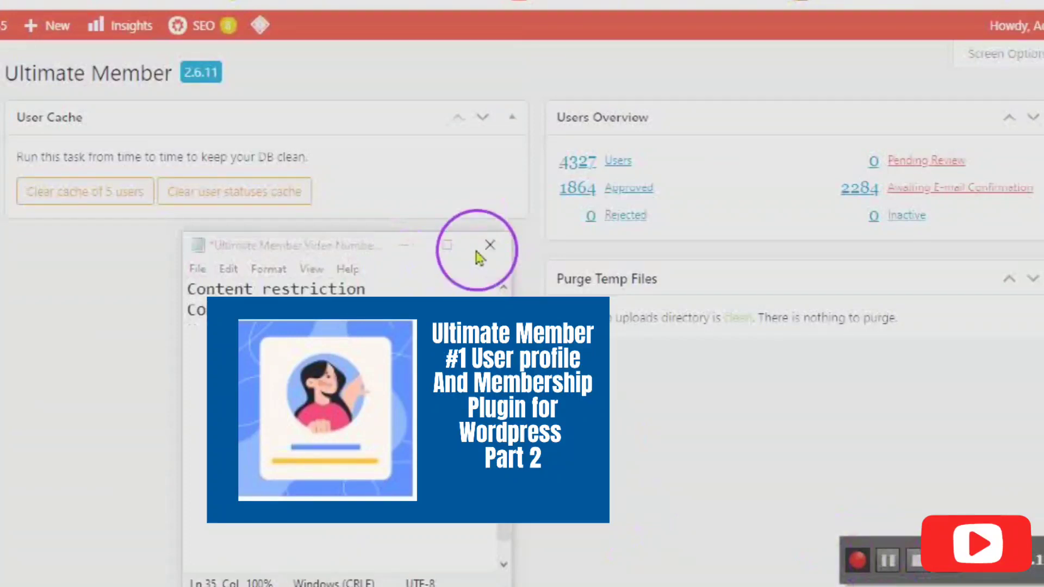
pyautogui.click(402, 249)
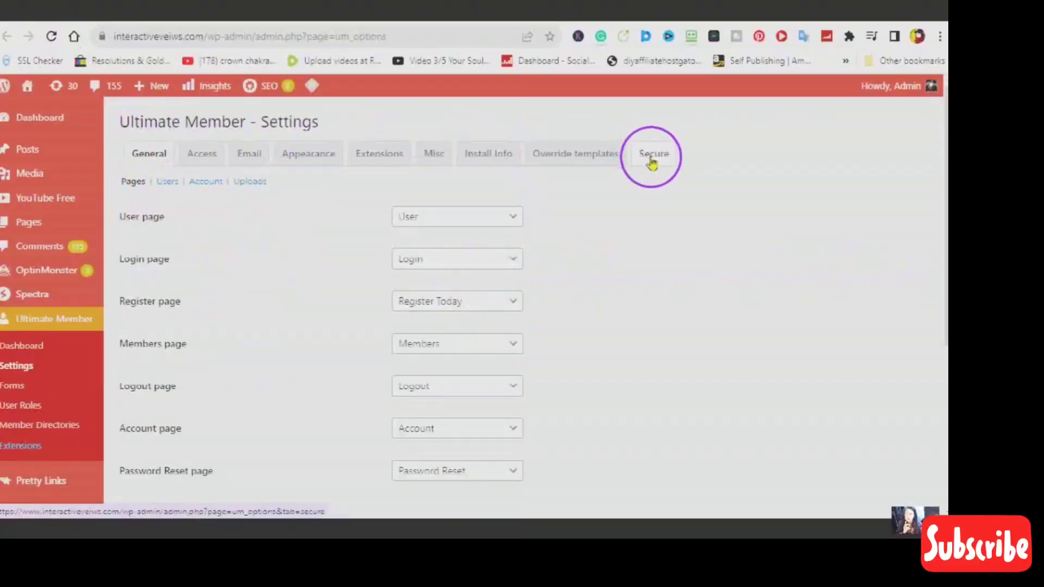
# Look over the Ultimate Member Secure settings, User Roles and new Member Directory pages, and return to the plugin dashboard
pyautogui.click(652, 162)
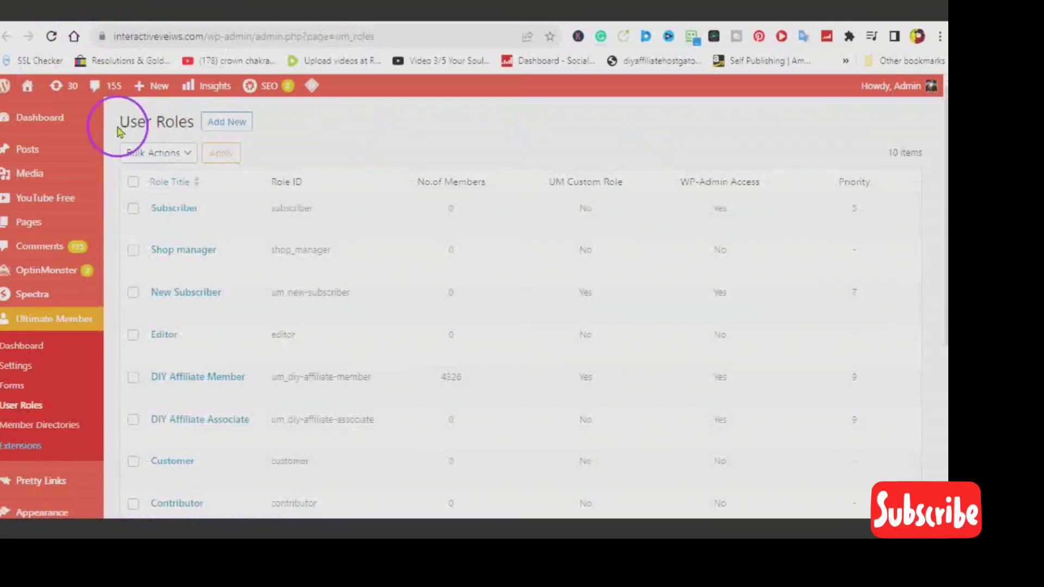
pyautogui.click(118, 25)
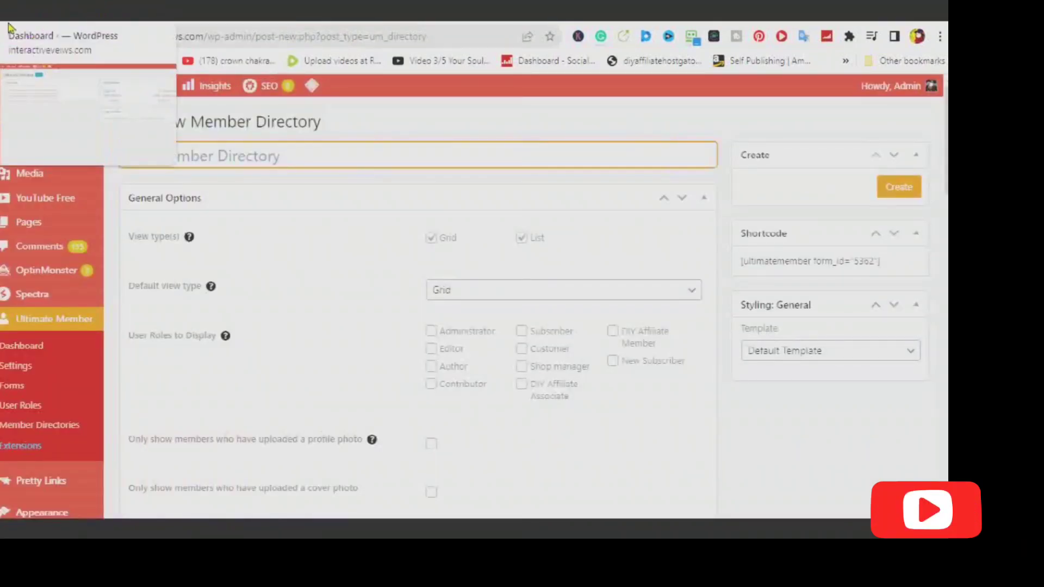
pyautogui.click(8, 27)
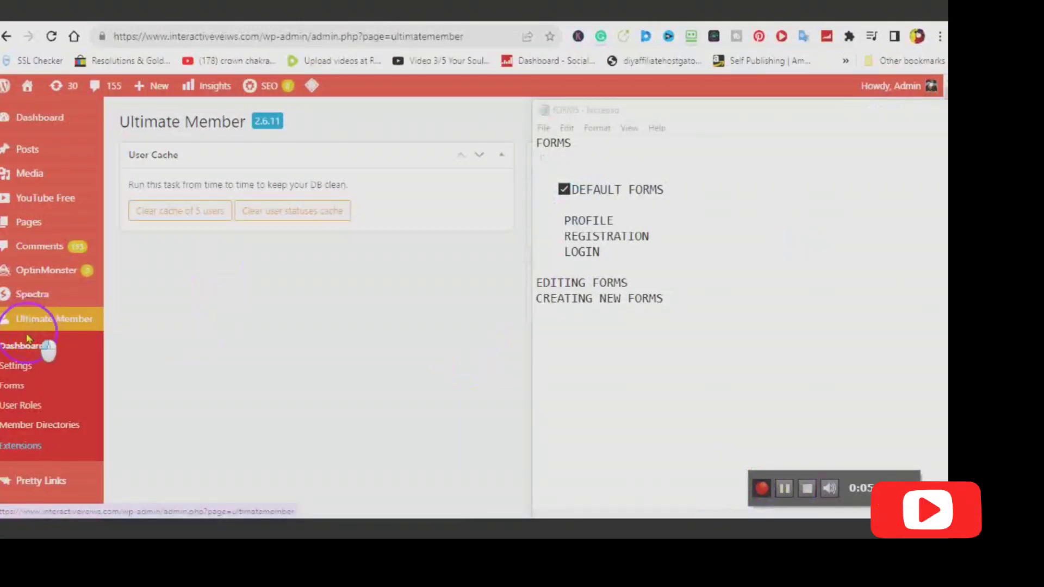
# Open the Ultimate Member forms list and open the Registration Now form for editing
pyautogui.click(9, 390)
pyautogui.scroll(-3, 291, 256)
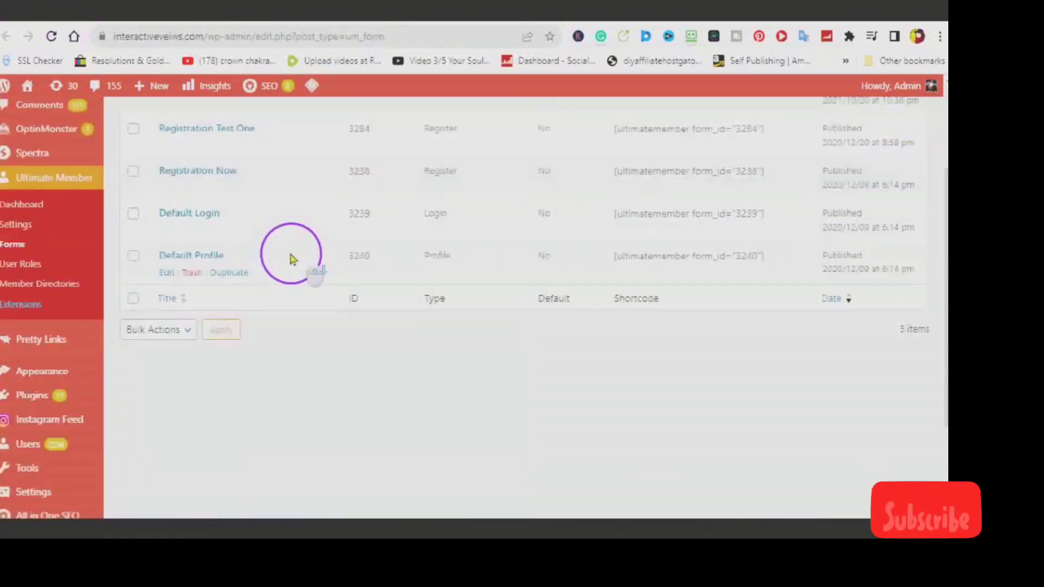
pyautogui.scroll(2, 288, 260)
pyautogui.scroll(1, 326, 294)
pyautogui.scroll(-2, 320, 285)
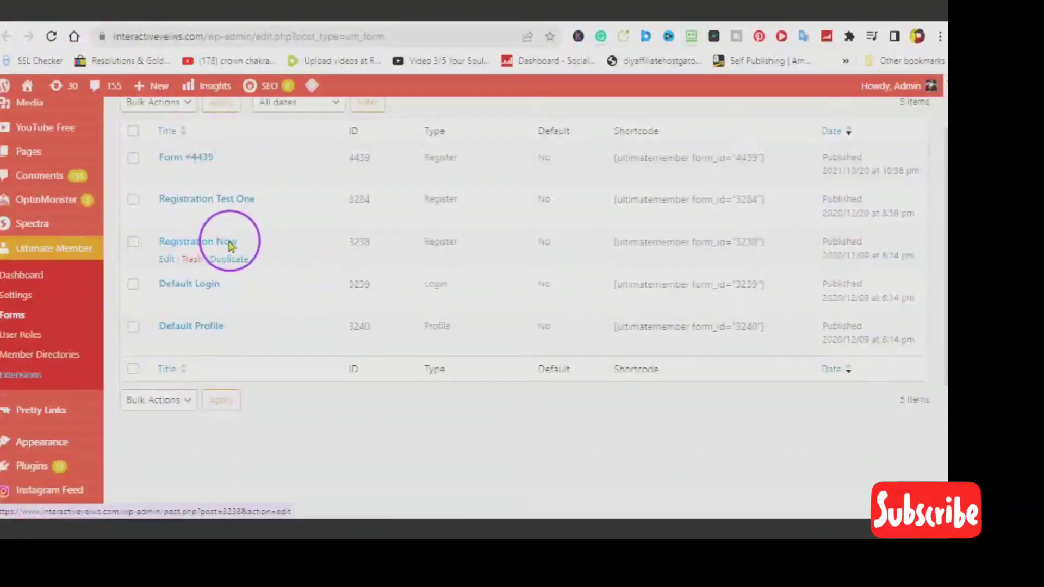
pyautogui.click(163, 265)
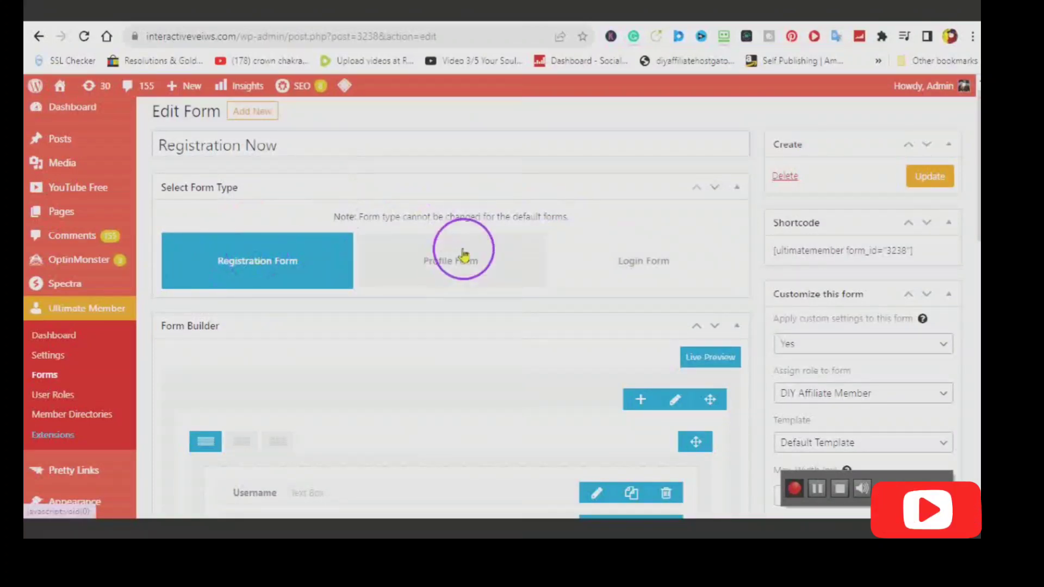
# Examine the Registration Now form's type selection and the fields in its form builder
pyautogui.scroll(-4, 378, 279)
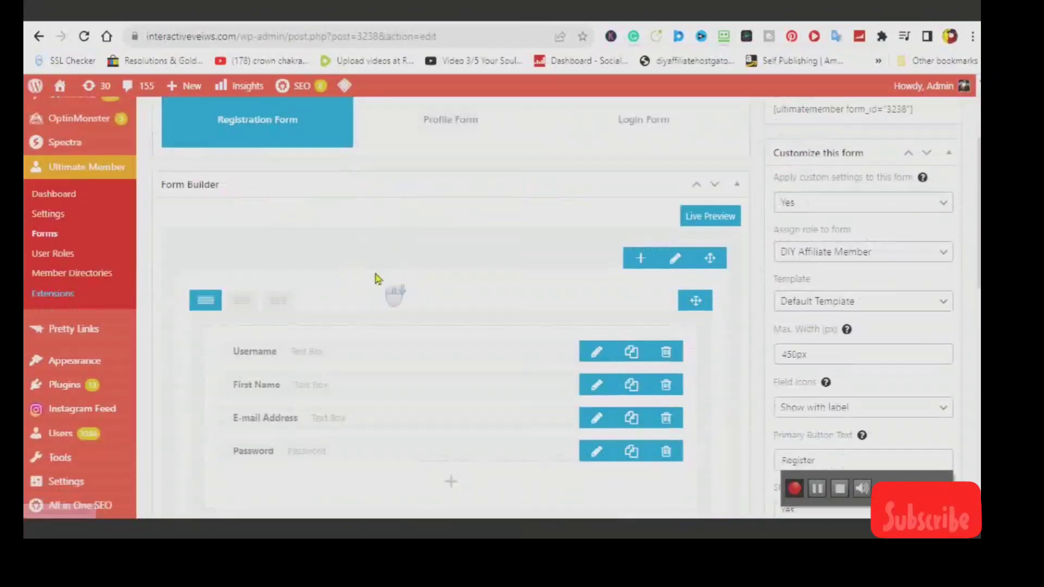
pyautogui.scroll(3, 327, 234)
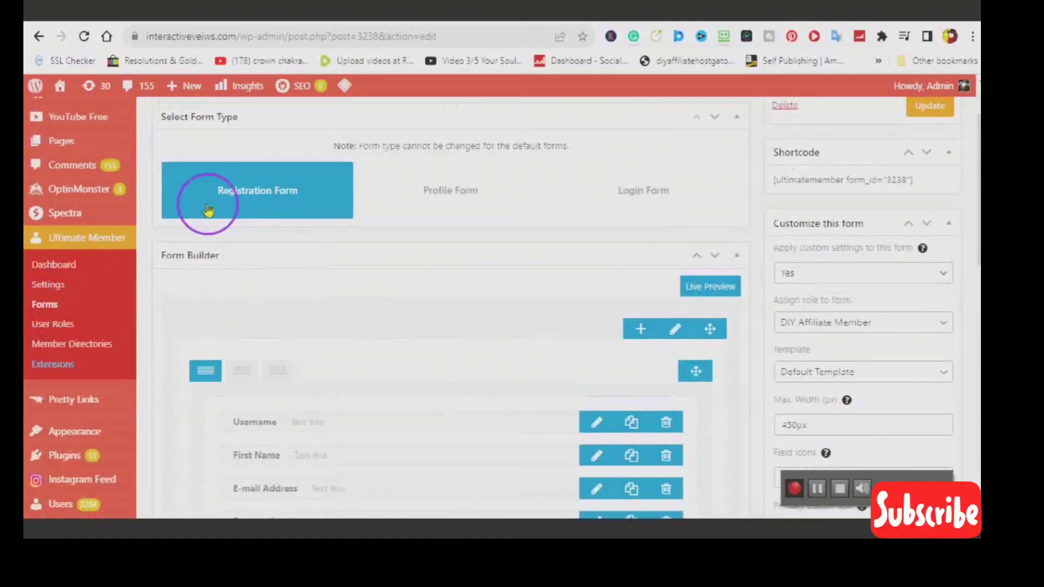
pyautogui.scroll(-1, 407, 308)
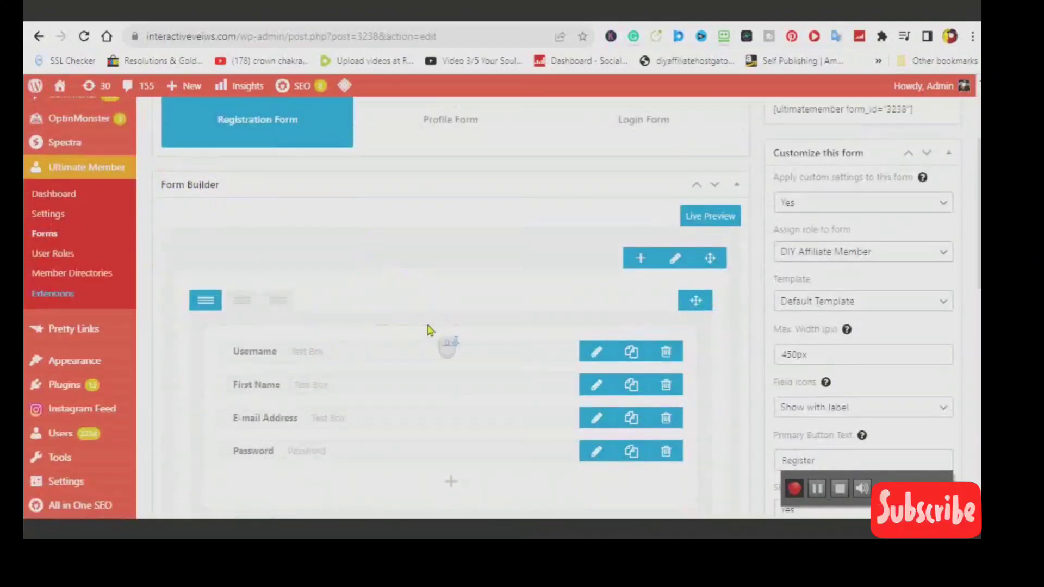
pyautogui.scroll(-1, 427, 330)
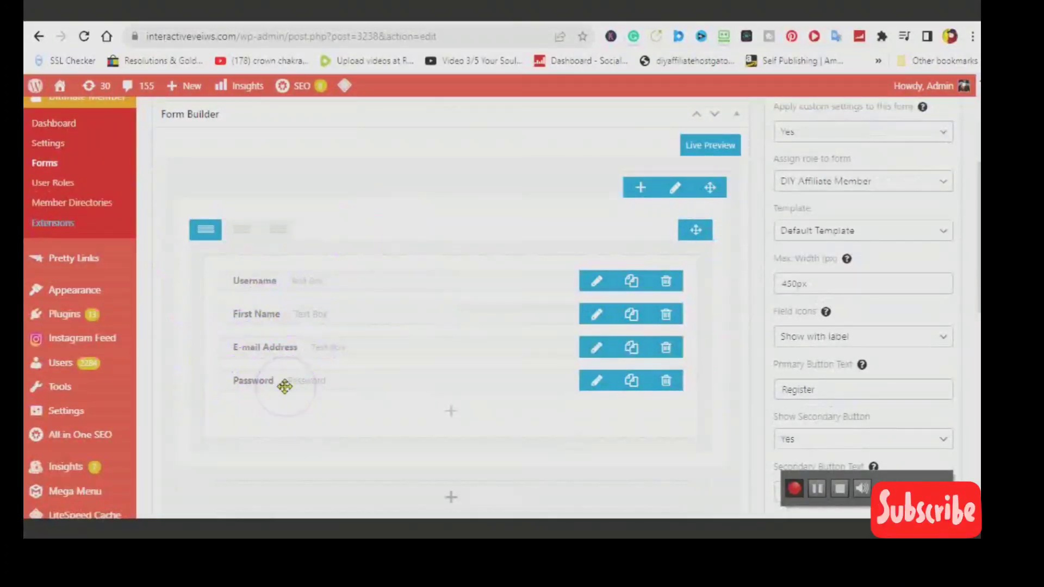
pyautogui.scroll(1, 345, 344)
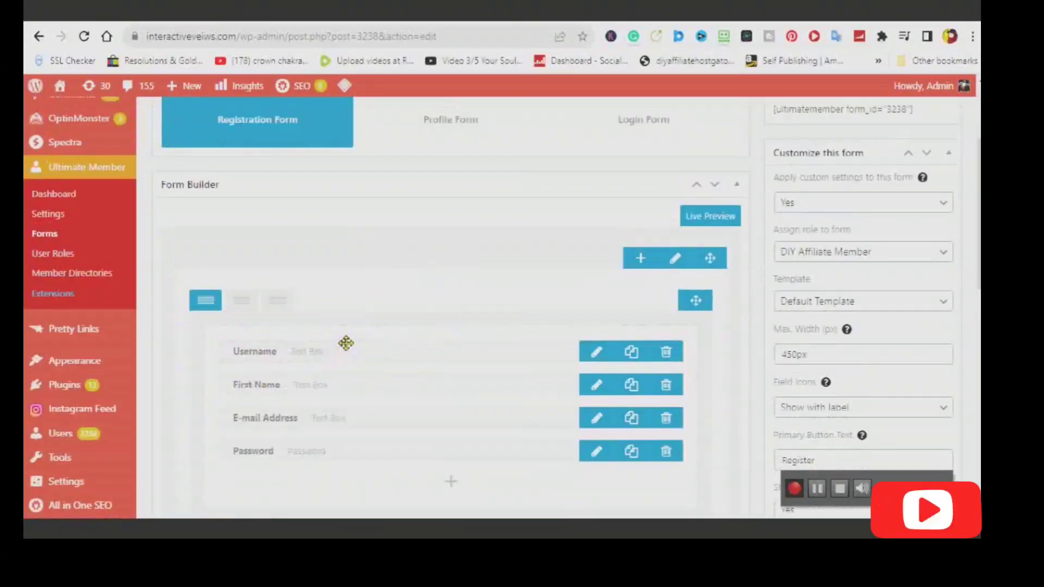
pyautogui.click(221, 122)
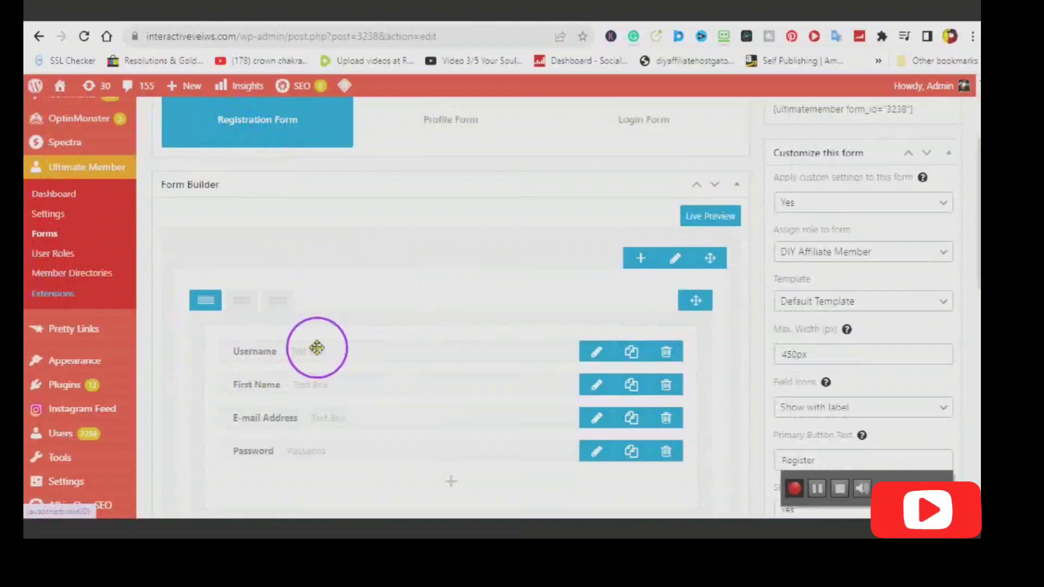
pyautogui.scroll(-1, 342, 326)
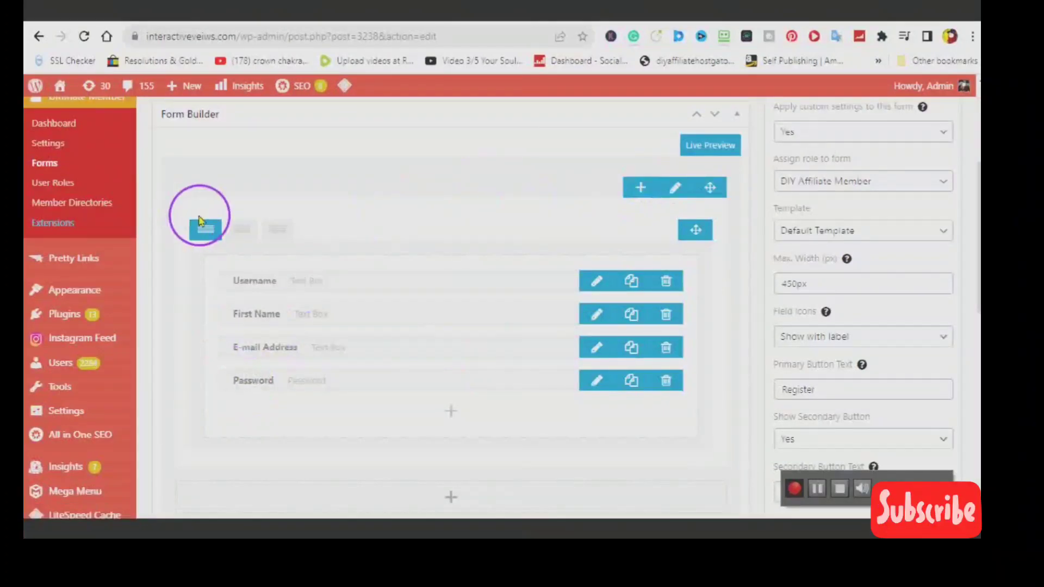
# Add a new empty row beneath the Username, First Name, E-mail Address and Password fields
pyautogui.click(641, 190)
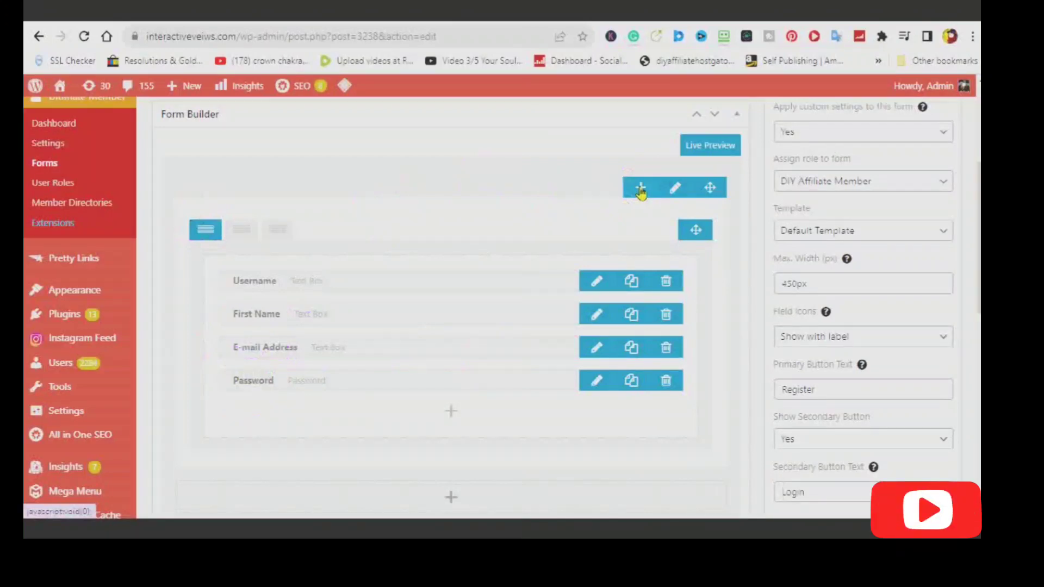
pyautogui.click(491, 393)
pyautogui.scroll(-3, 491, 397)
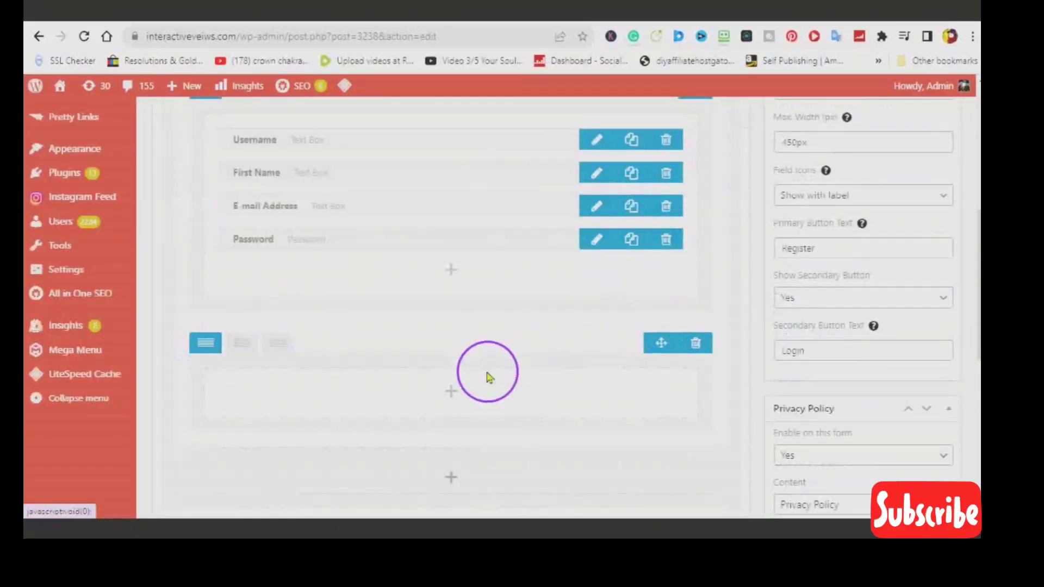
# Review the fields available for the new row and add the predefined Country field to it
pyautogui.click(451, 393)
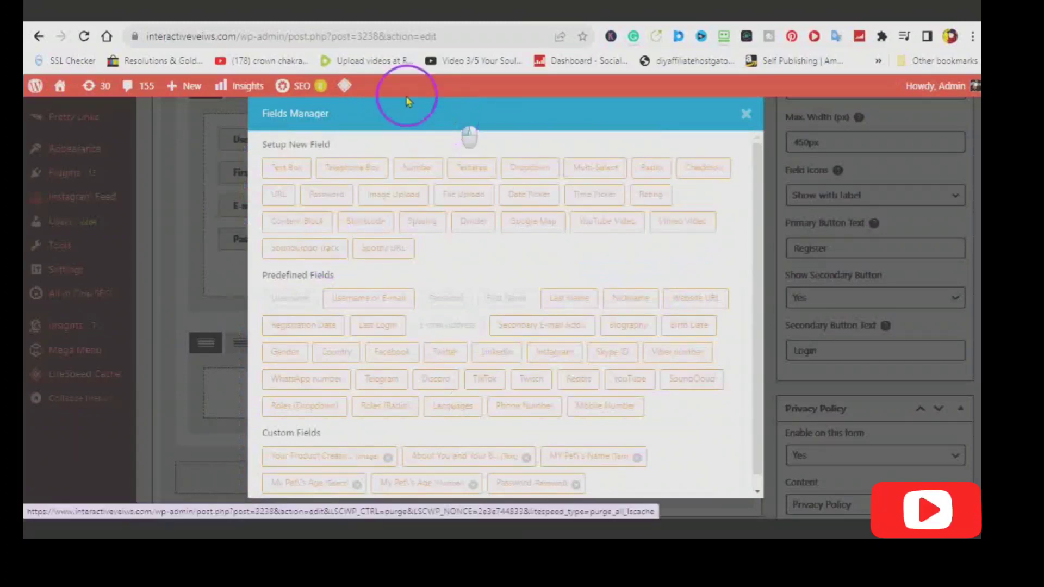
pyautogui.moveTo(407, 102); pyautogui.dragTo(401, 99)
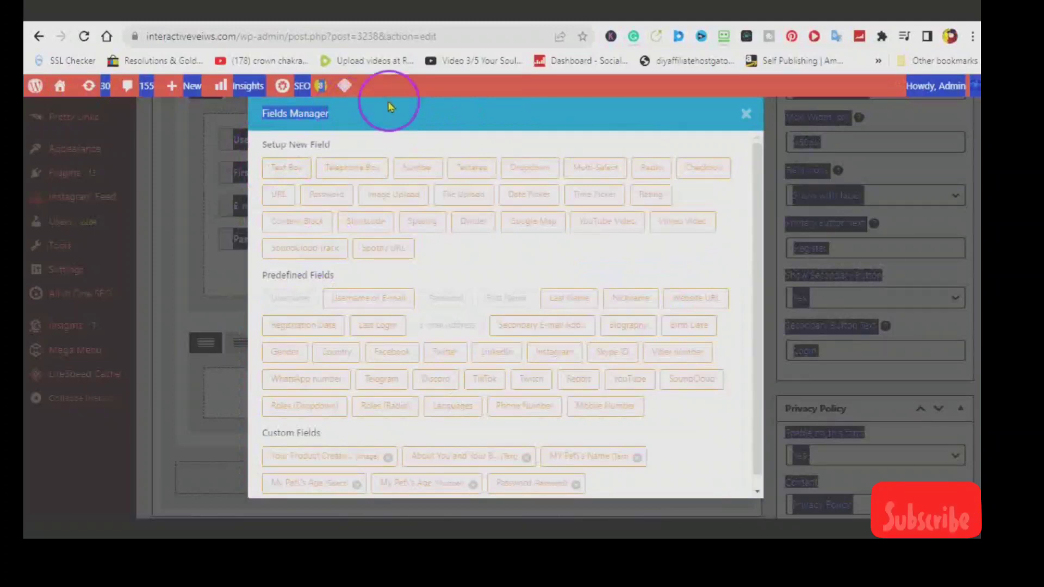
pyautogui.scroll(-1, 474, 266)
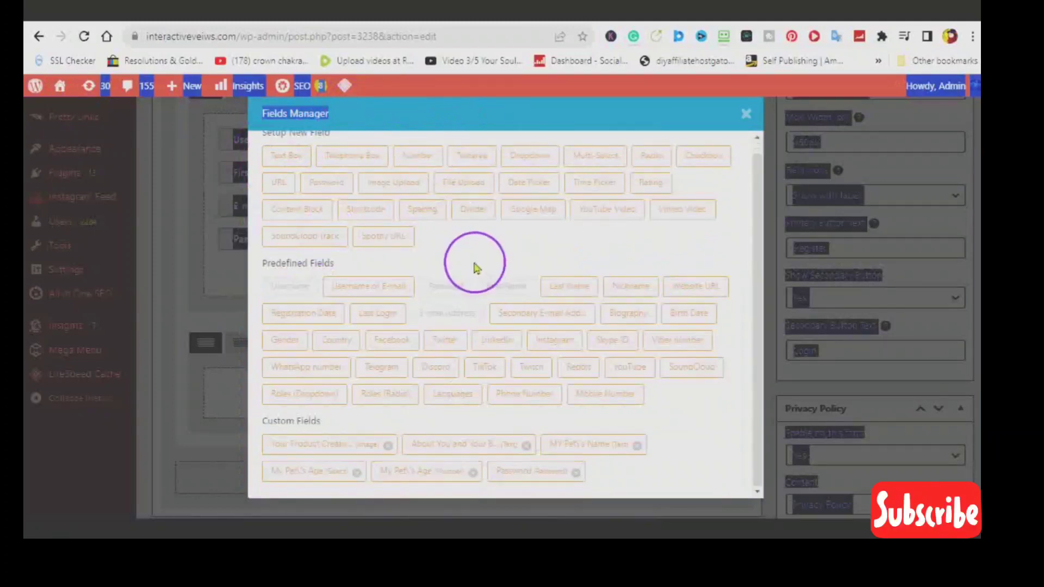
pyautogui.scroll(1, 324, 193)
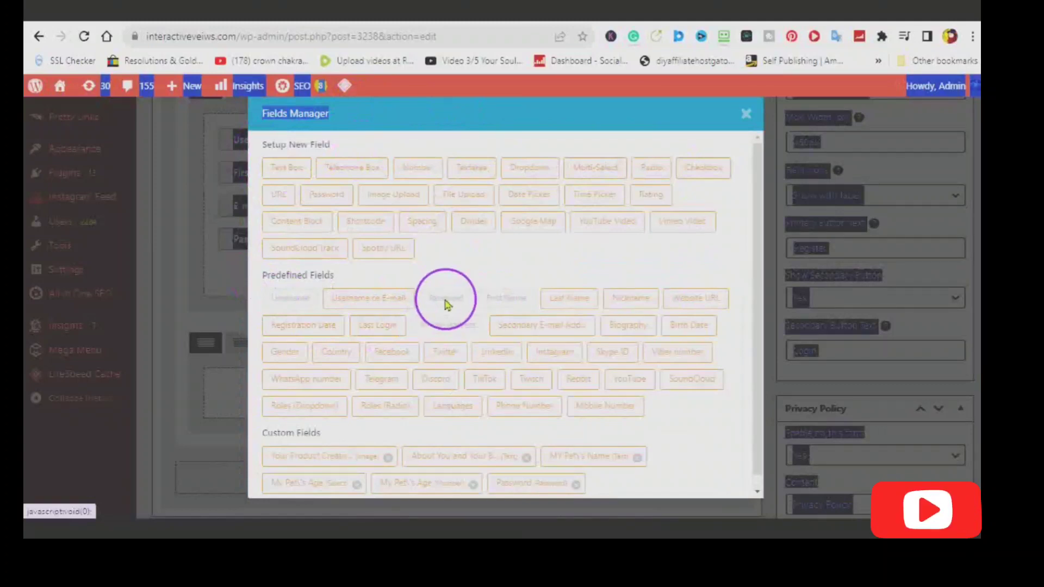
pyautogui.scroll(-1, 391, 318)
pyautogui.click(392, 319)
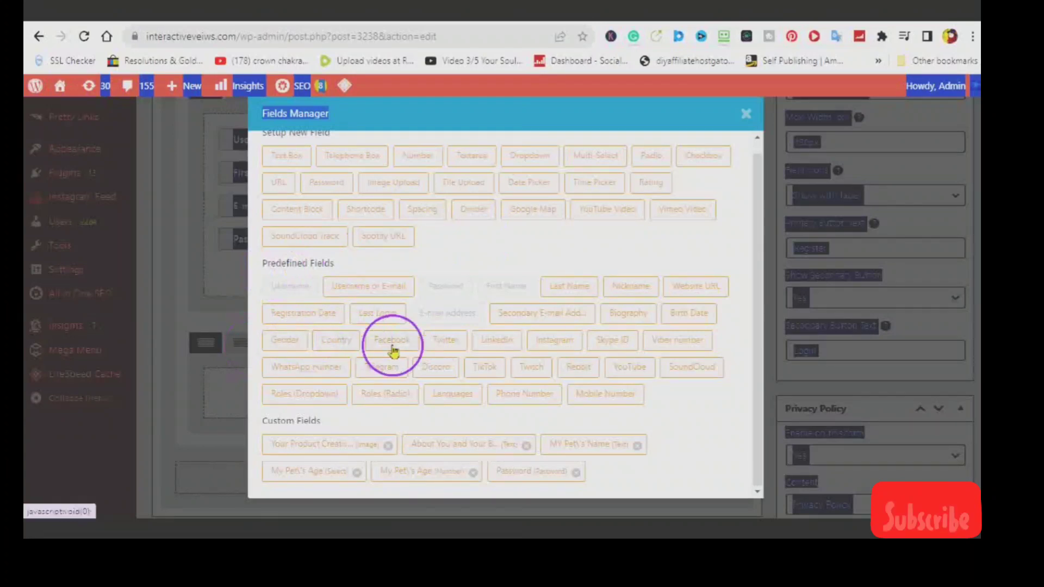
pyautogui.click(335, 341)
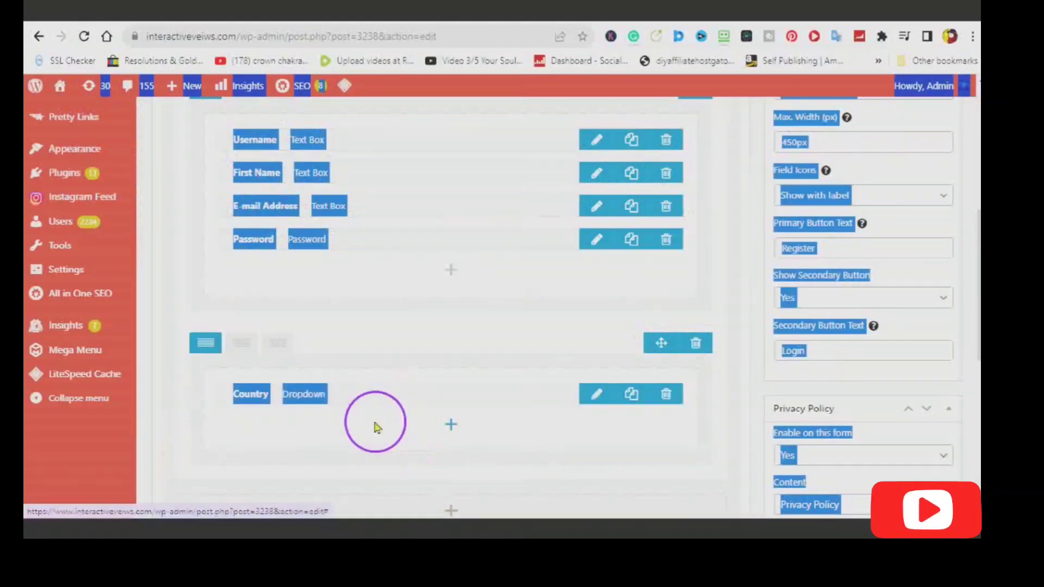
# Review the new, predefined and custom fields that can be added to the row containing Country
pyautogui.click(377, 427)
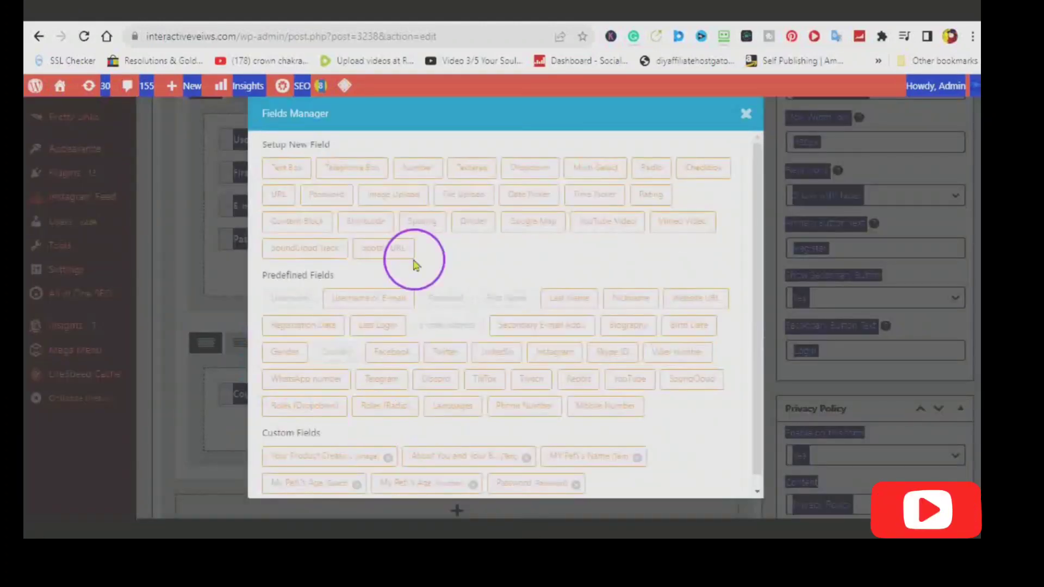
pyautogui.click(747, 114)
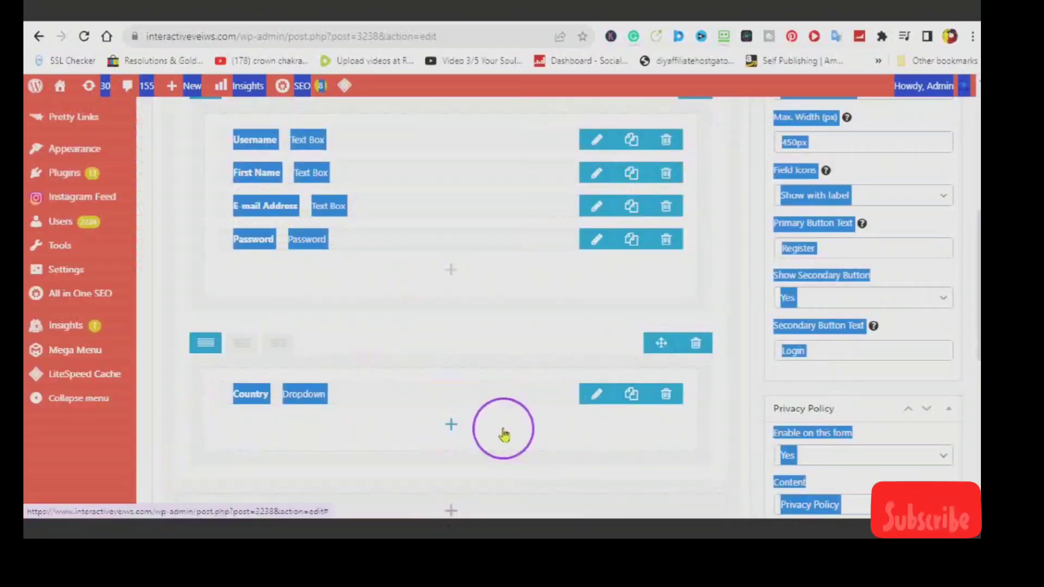
pyautogui.click(513, 317)
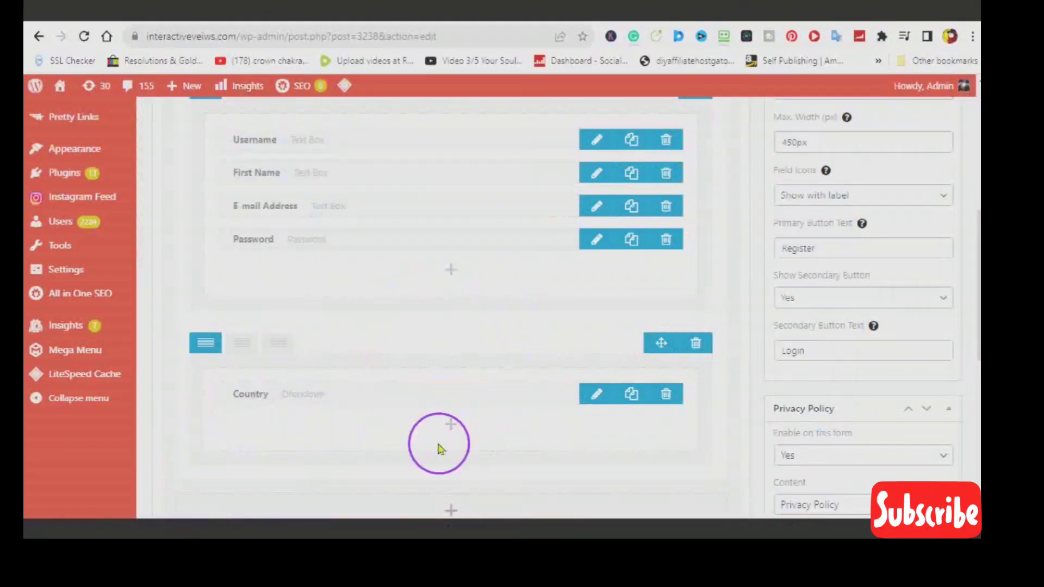
pyautogui.click(451, 425)
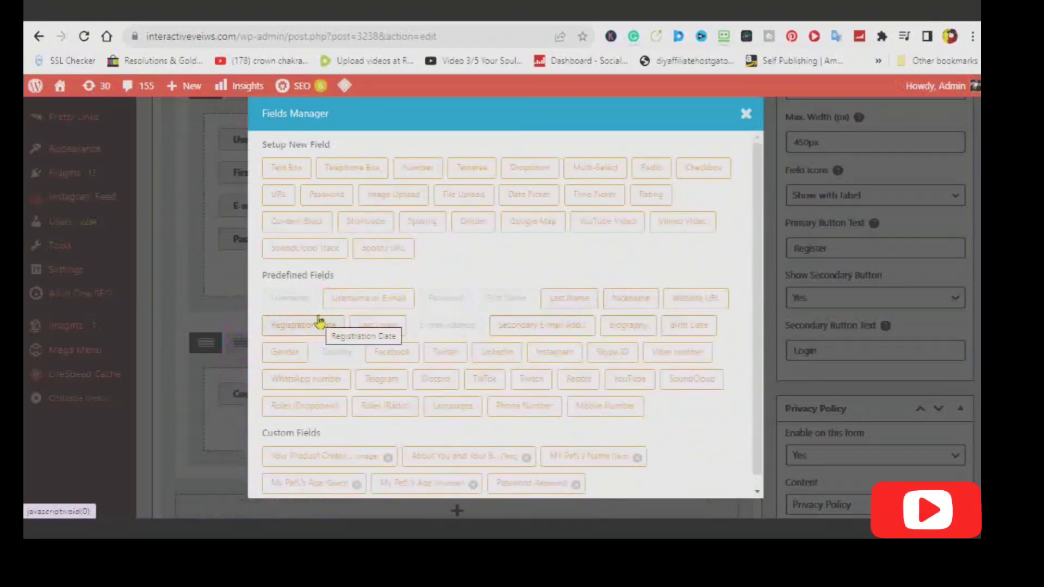
pyautogui.click(291, 311)
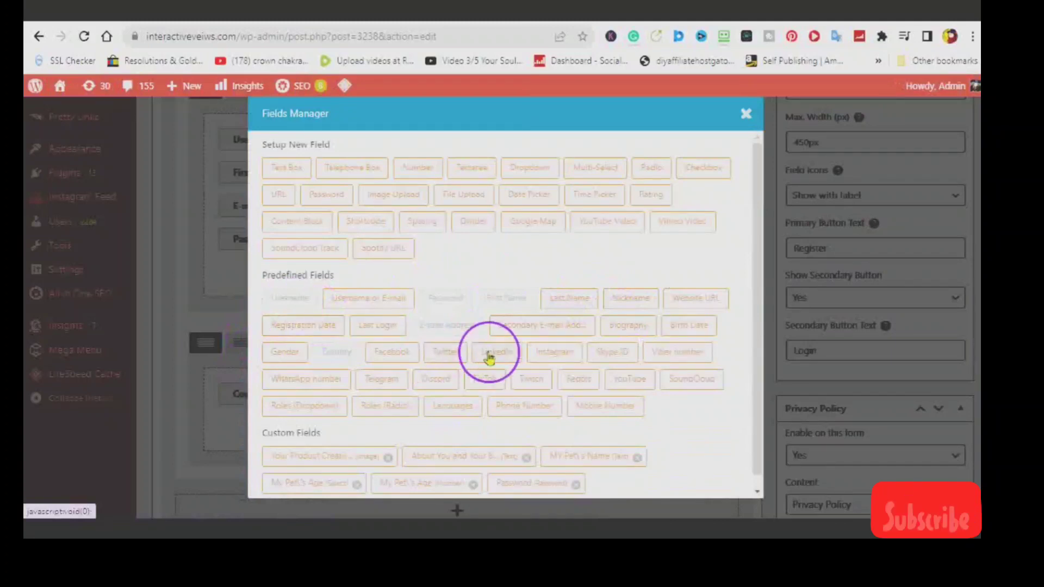
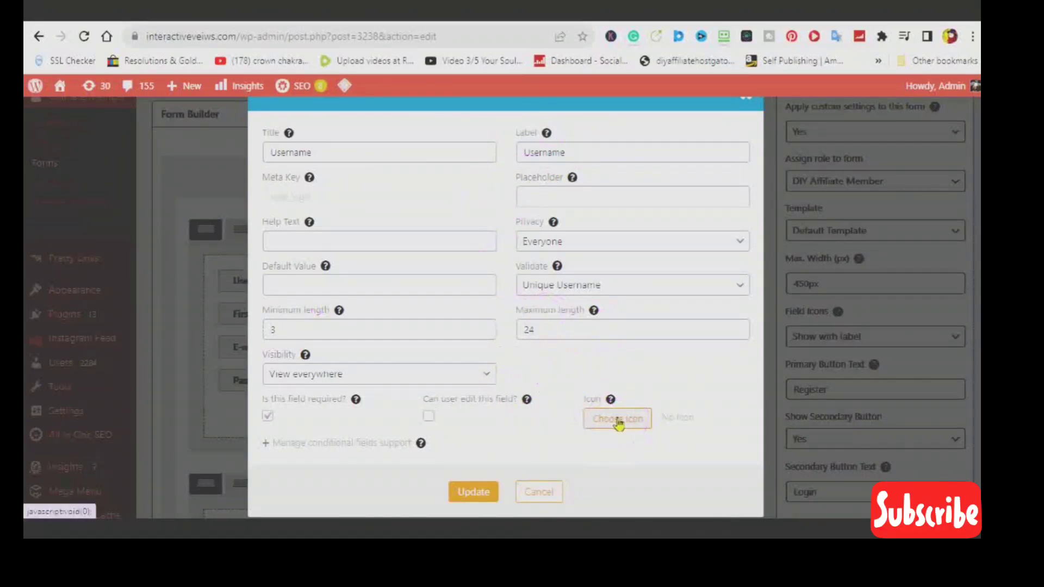
# Search the icons for "use", assign the single-person icon to the Username field, and update the field
pyautogui.click(618, 423)
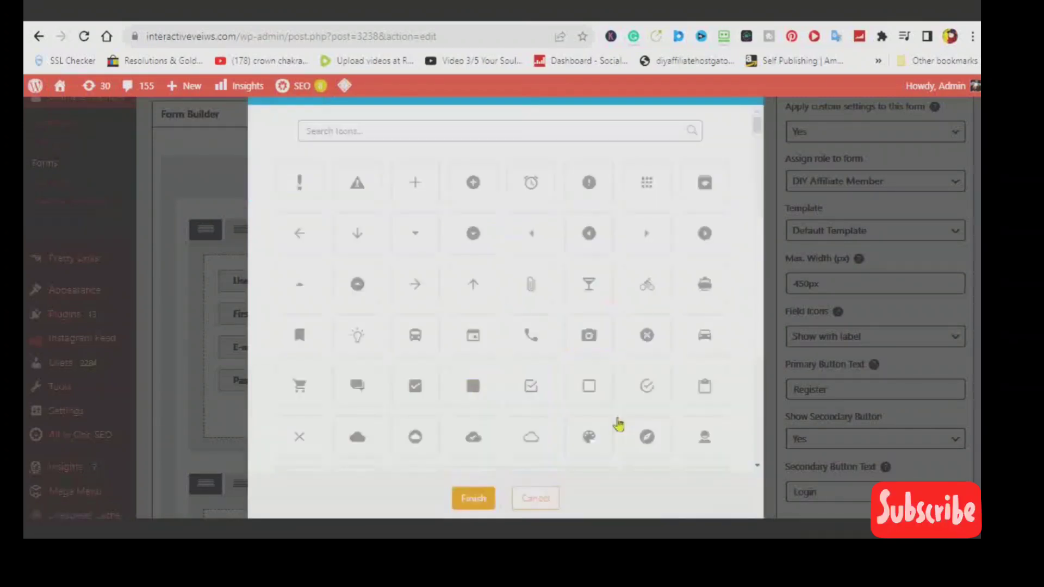
pyautogui.click(312, 133)
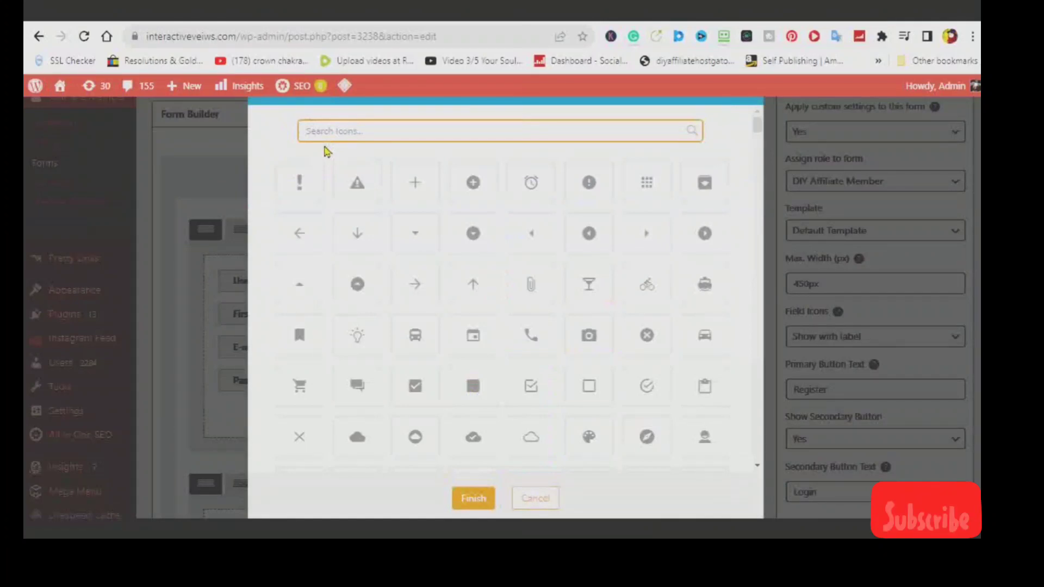
pyautogui.click(322, 134)
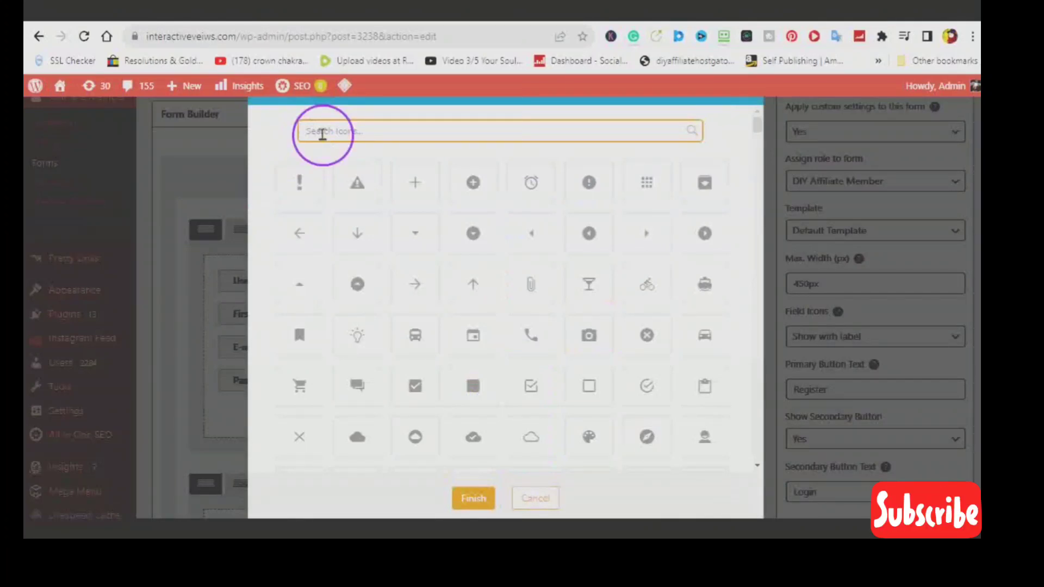
pyautogui.write('us')
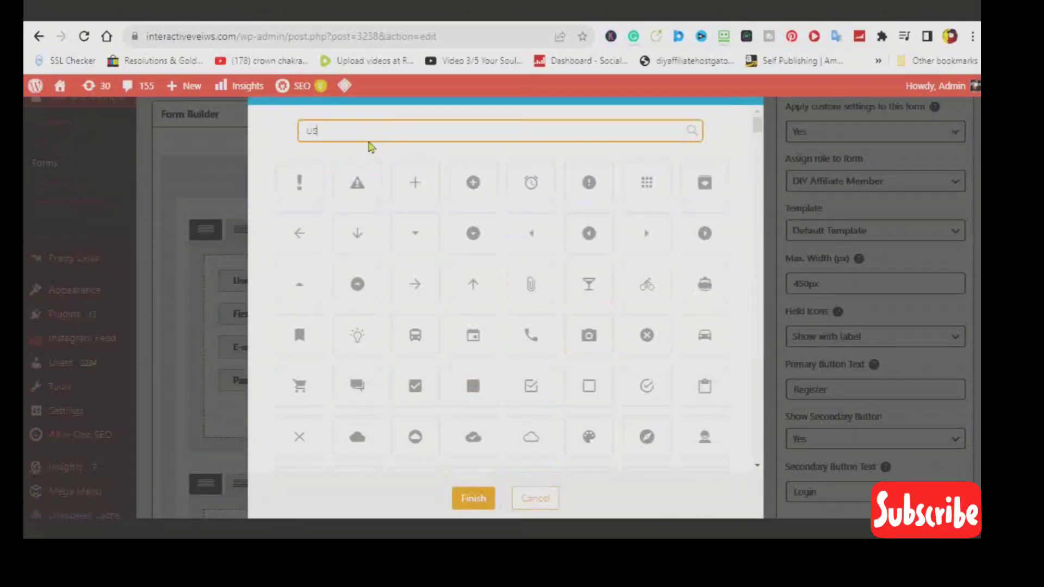
pyautogui.click(372, 147)
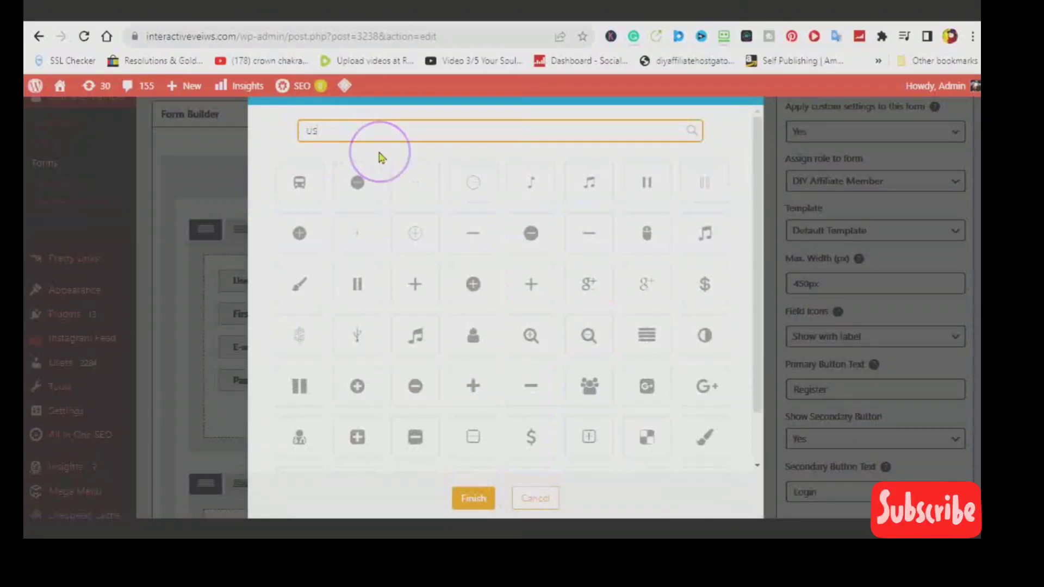
pyautogui.write('e')
pyautogui.click(325, 305)
pyautogui.click(531, 307)
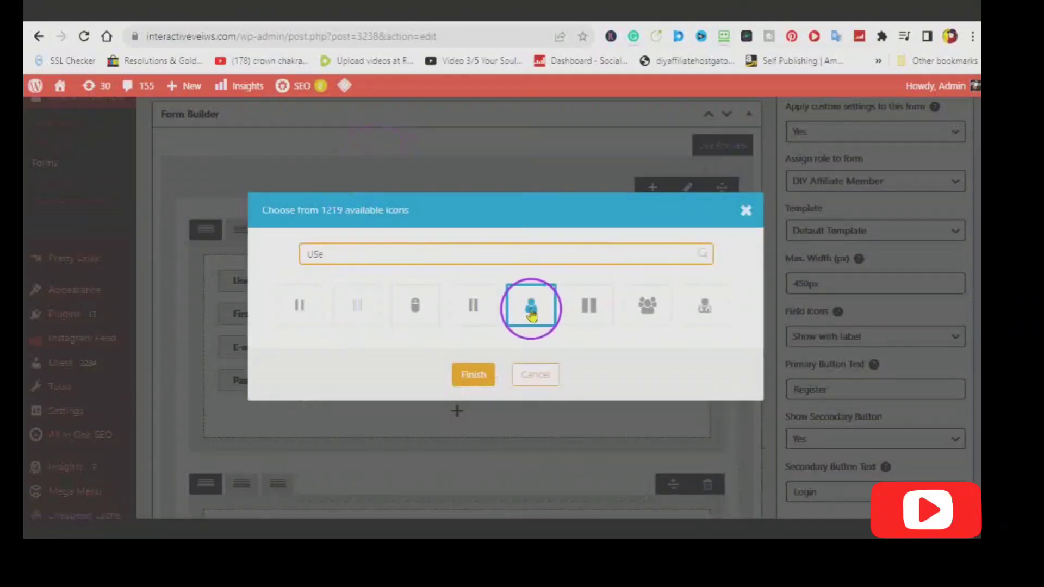
pyautogui.click(530, 313)
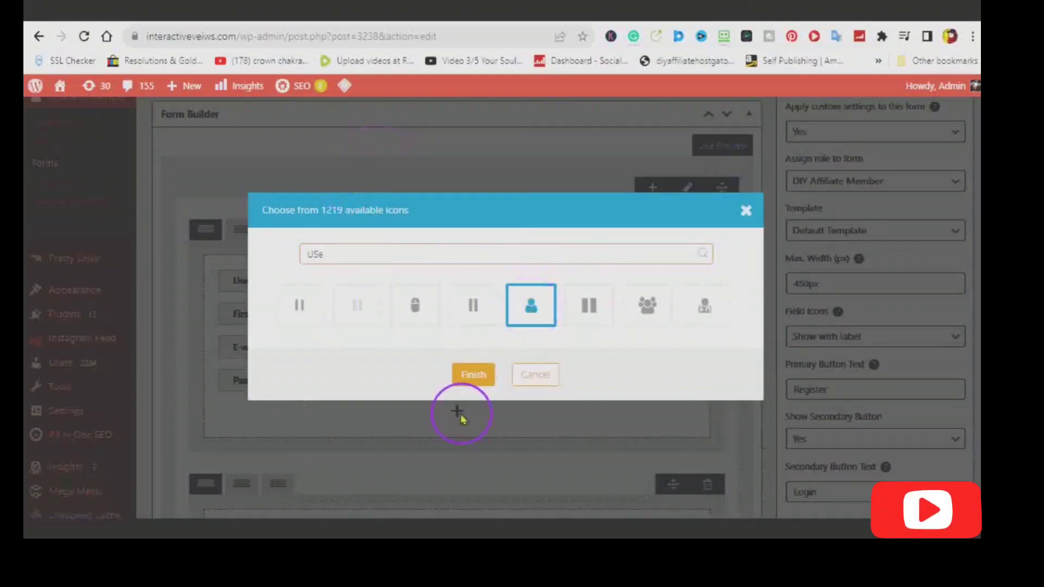
pyautogui.click(468, 378)
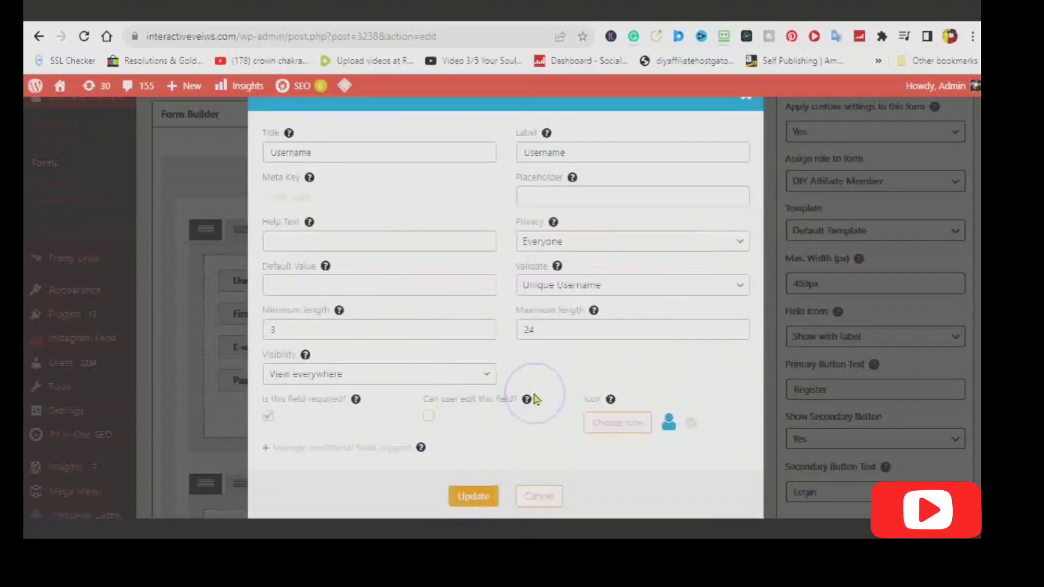
pyautogui.click(472, 496)
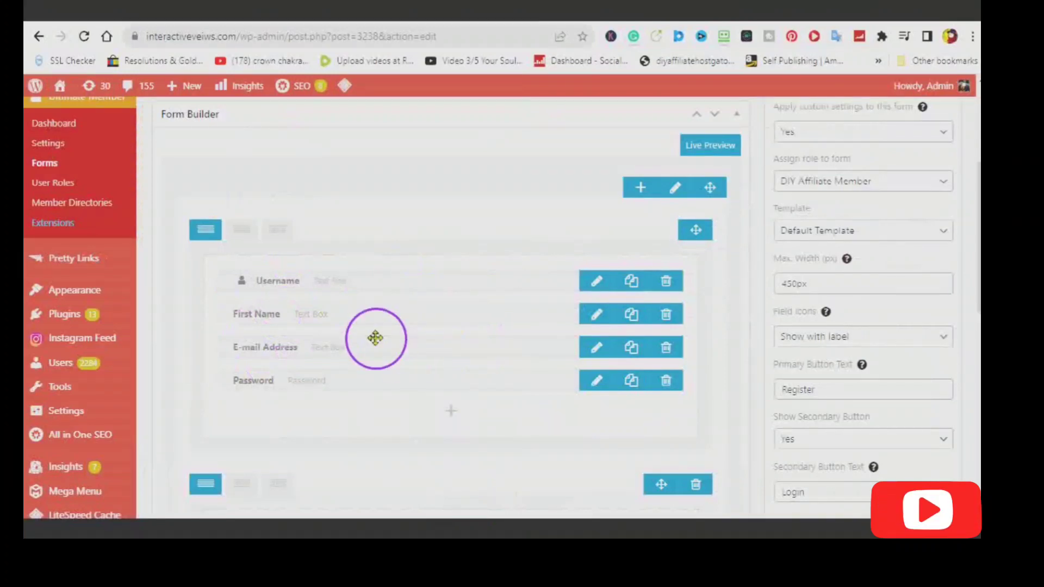
# Edit the E-mail Address field, search the icons for "ema", assign the solid envelope icon, and update the field
pyautogui.click(596, 350)
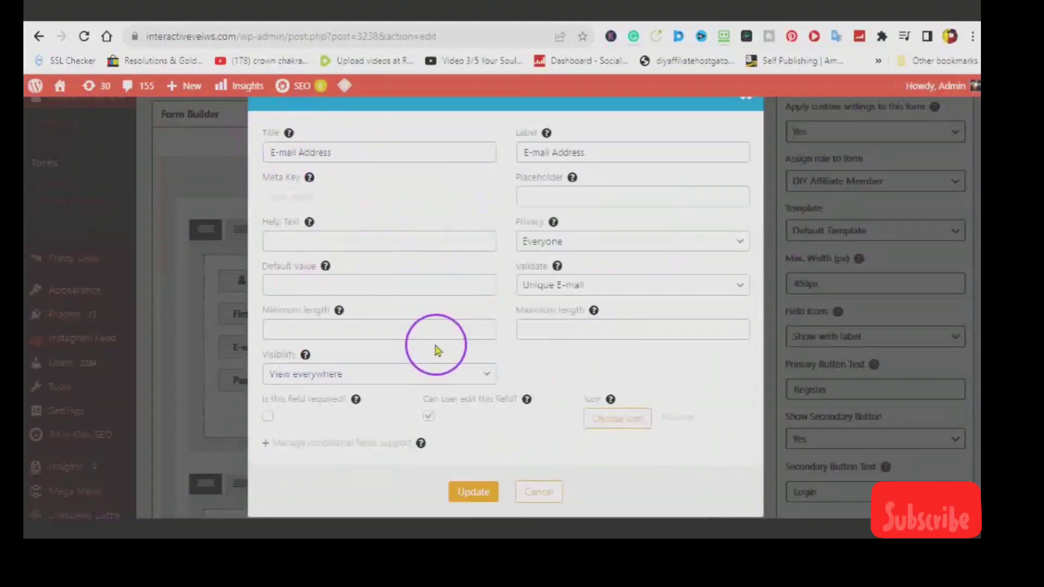
pyautogui.click(615, 421)
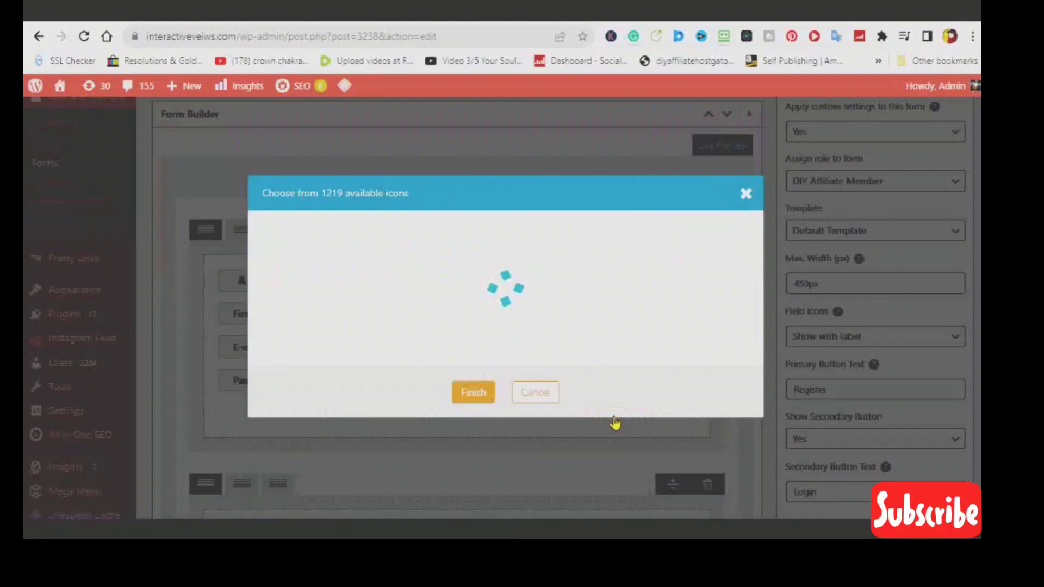
pyautogui.click(302, 132)
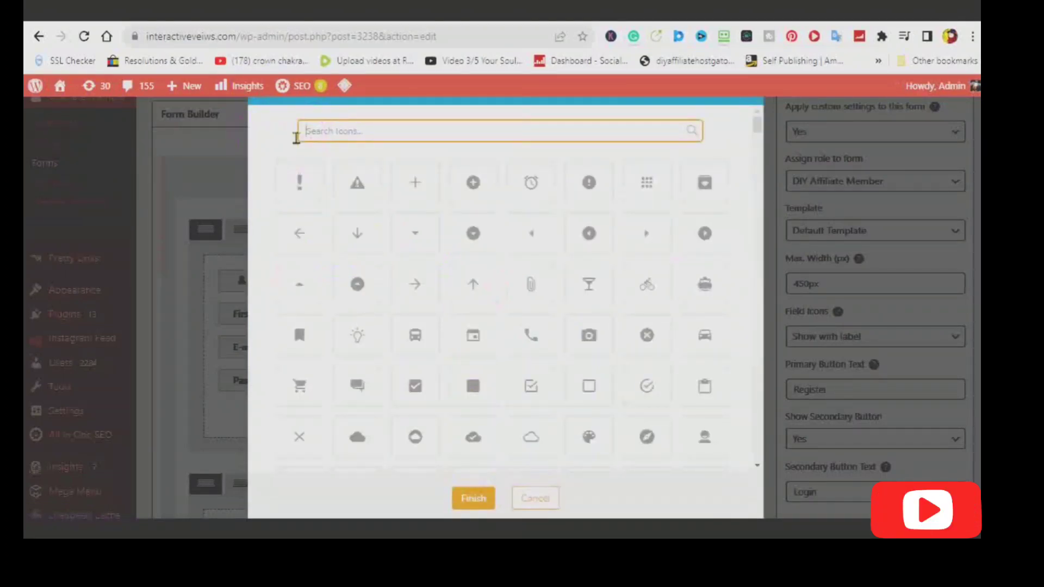
pyautogui.write('eml')
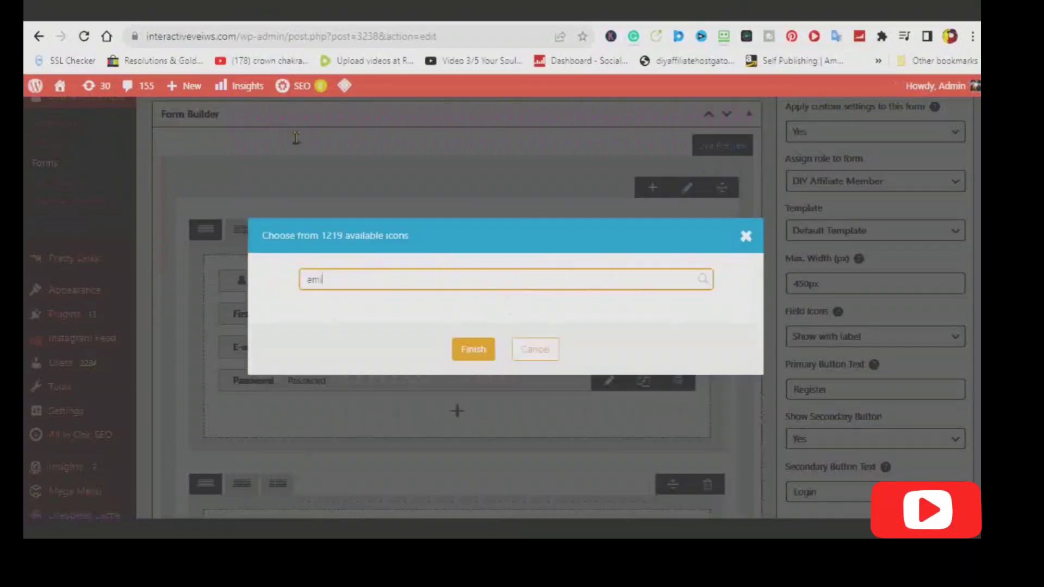
pyautogui.press('BackSpace')
pyautogui.write('a')
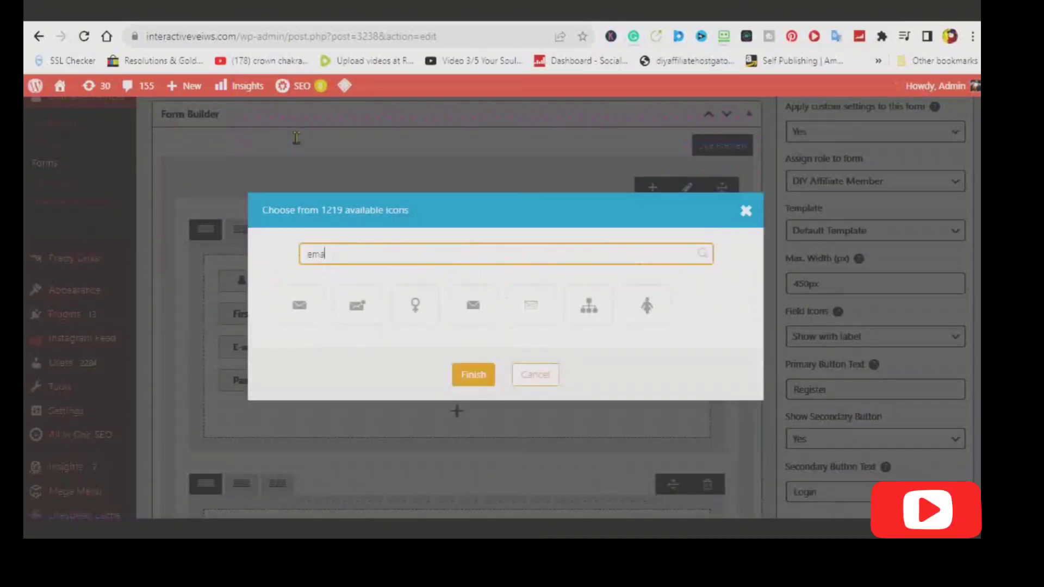
pyautogui.click(298, 307)
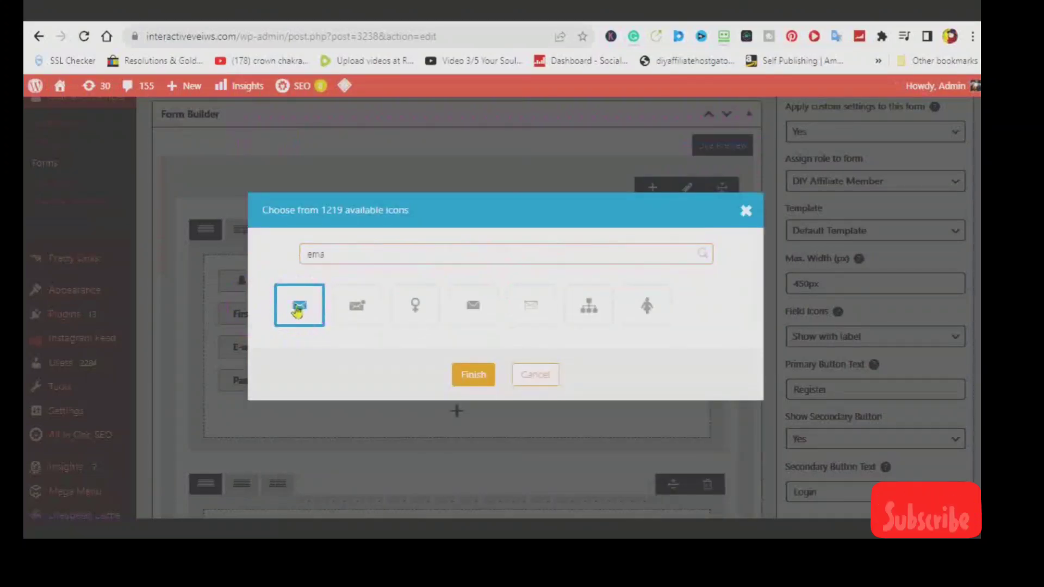
pyautogui.click(472, 381)
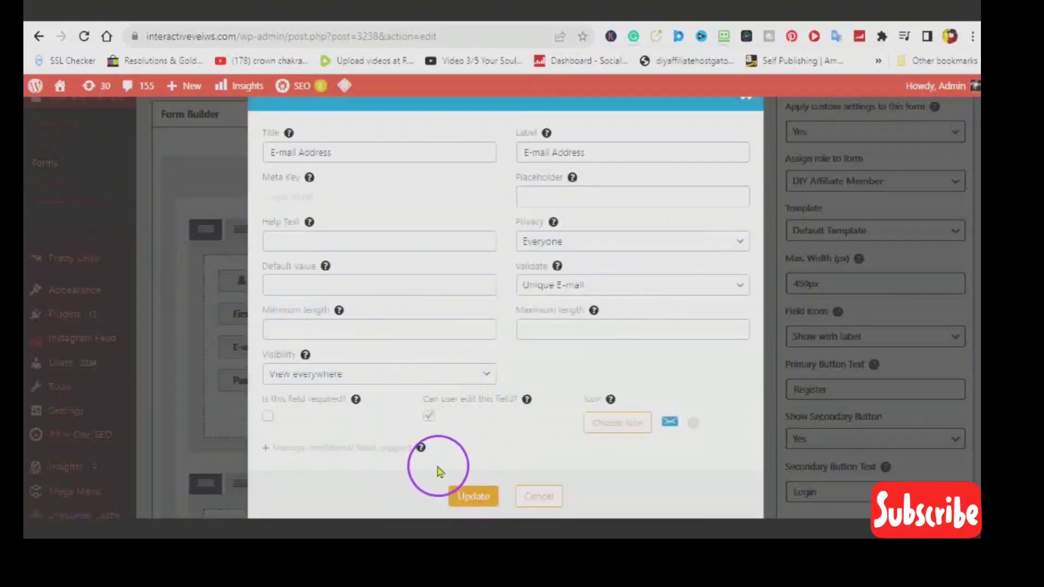
pyautogui.click(469, 501)
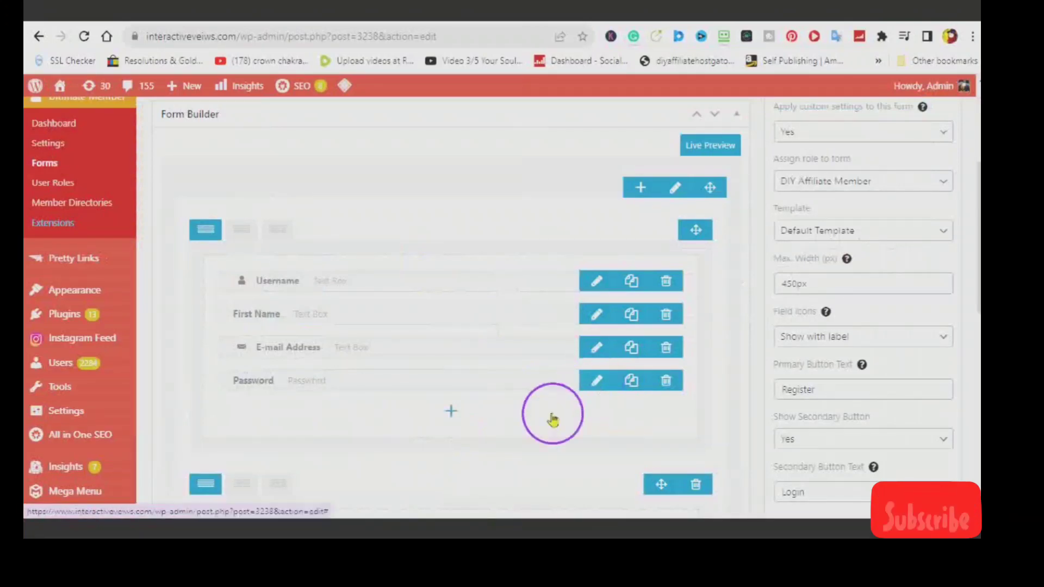
# Open the Password field for editing and bring up its icon chooser
pyautogui.scroll(-3, 553, 420)
pyautogui.scroll(3, 550, 419)
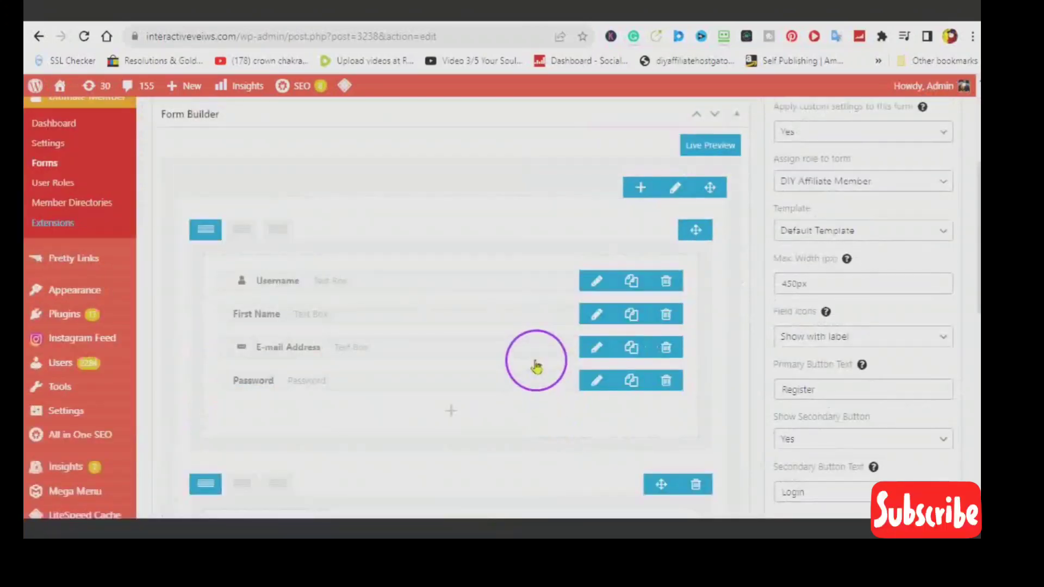
pyautogui.click(598, 382)
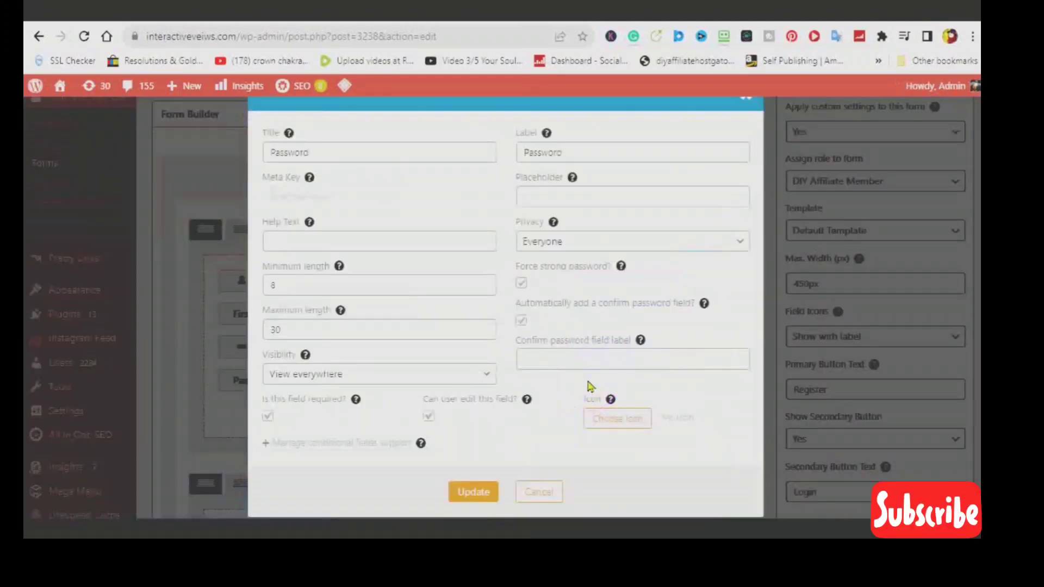
pyautogui.click(616, 422)
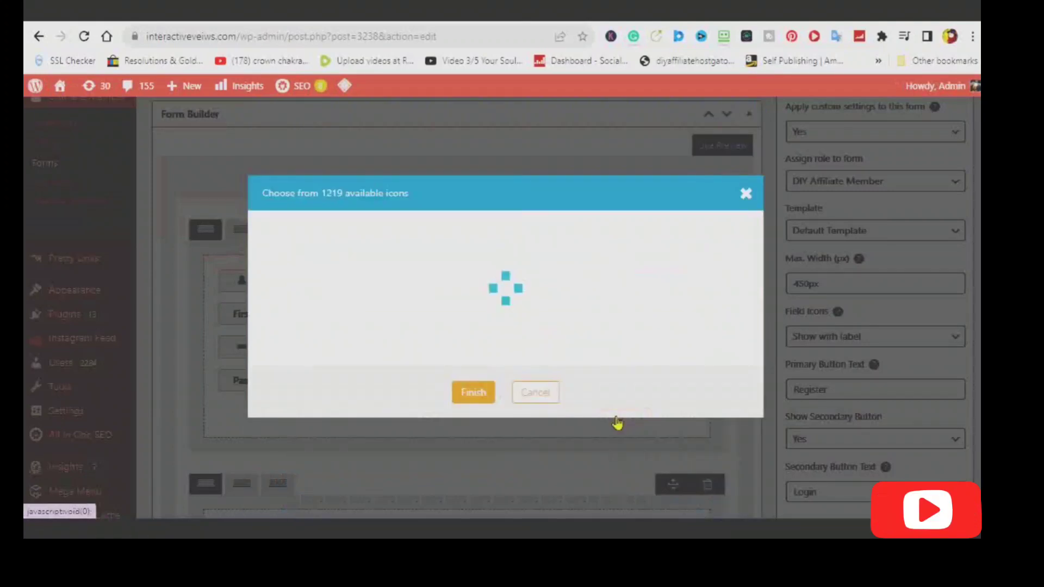
# Try the searches "pass" and "se" to find a suitable icon for the Password field
pyautogui.click(313, 130)
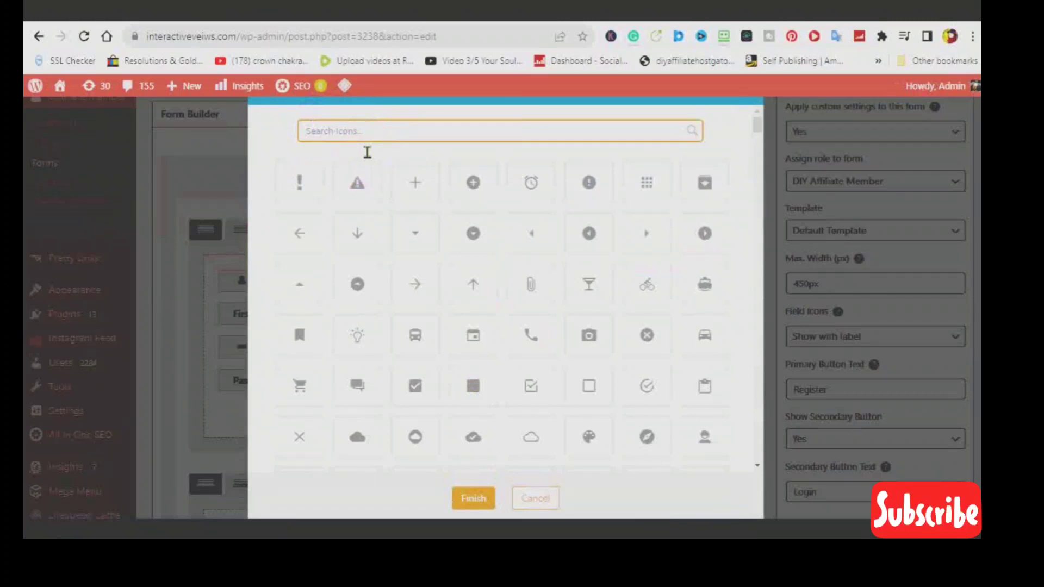
pyautogui.write('pass')
pyautogui.click(342, 178)
pyautogui.click(283, 305)
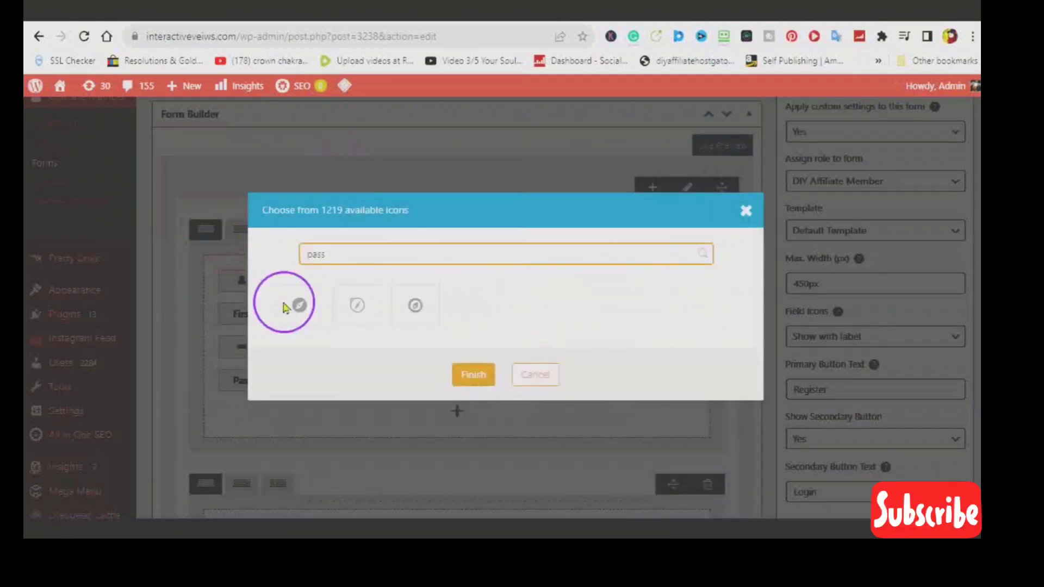
pyautogui.click(354, 304)
pyautogui.click(415, 305)
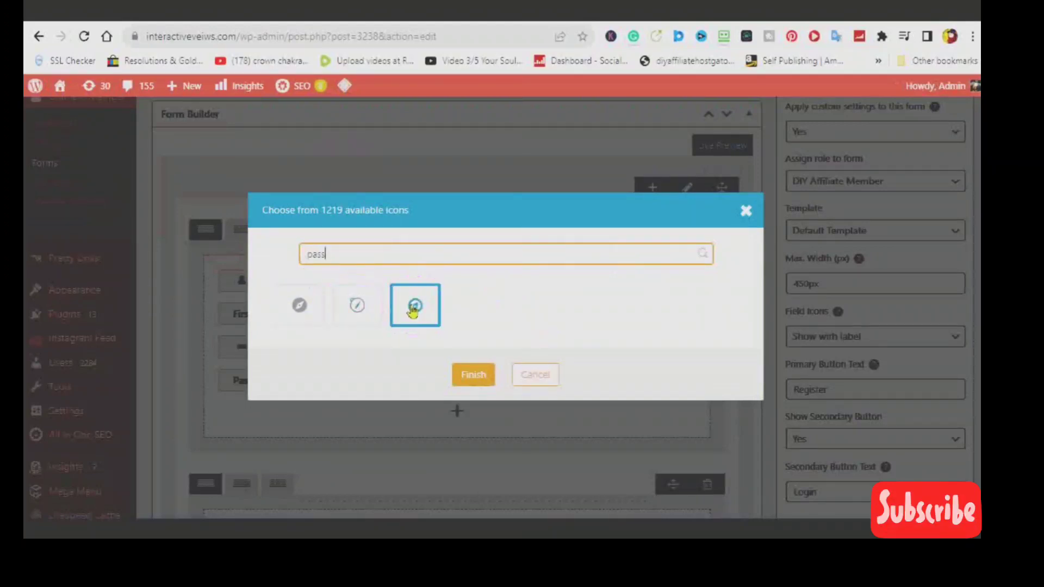
pyautogui.click(347, 271)
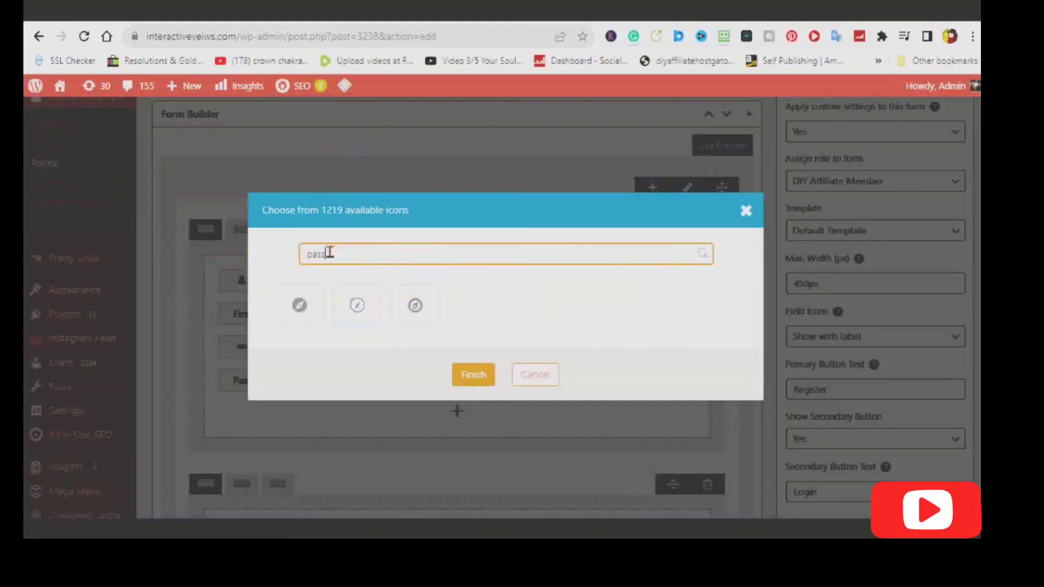
pyautogui.moveTo(328, 252); pyautogui.dragTo(300, 248)
pyautogui.write('se')
pyautogui.click(335, 278)
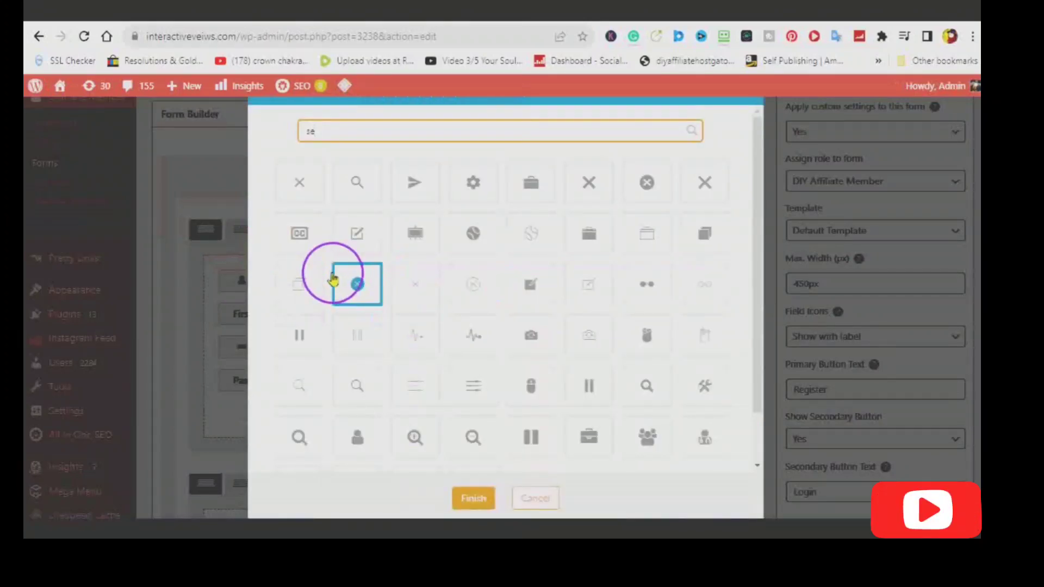
pyautogui.click(329, 272)
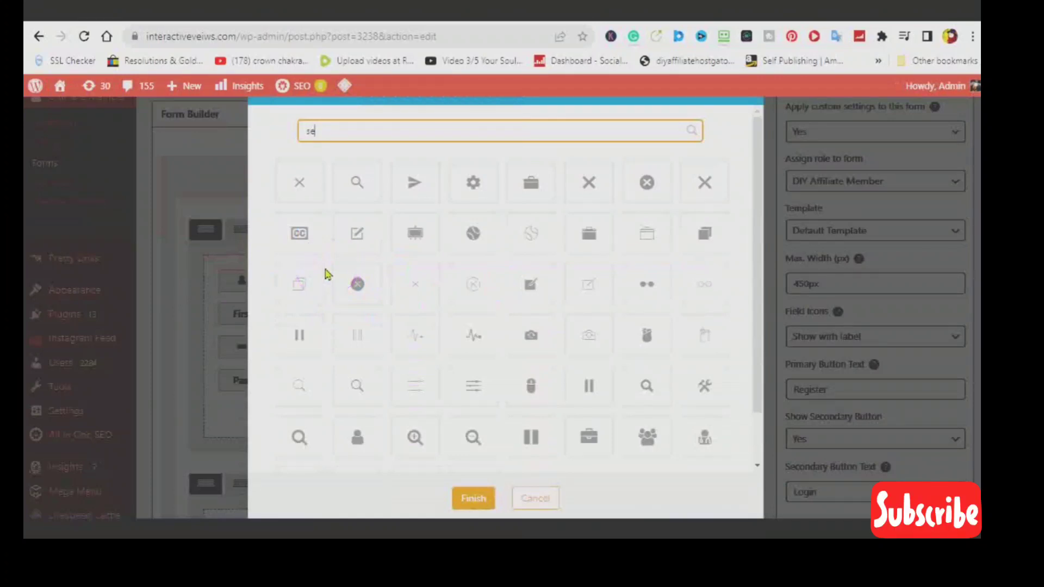
# Search the icons for "lock", assign the solid closed padlock icon to the Password field, and update the field
pyautogui.press('BackSpace')
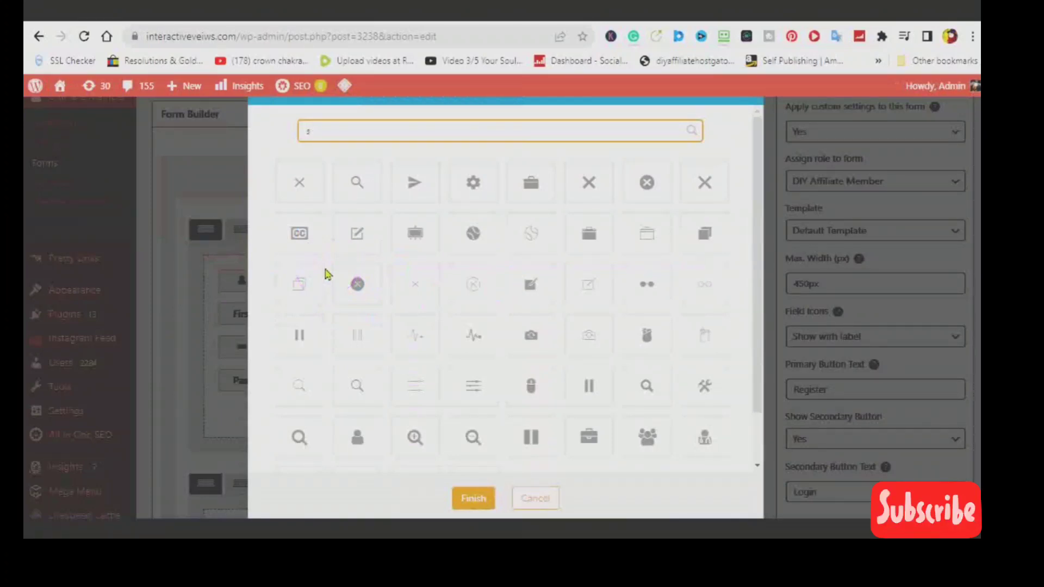
pyautogui.press('BackSpace')
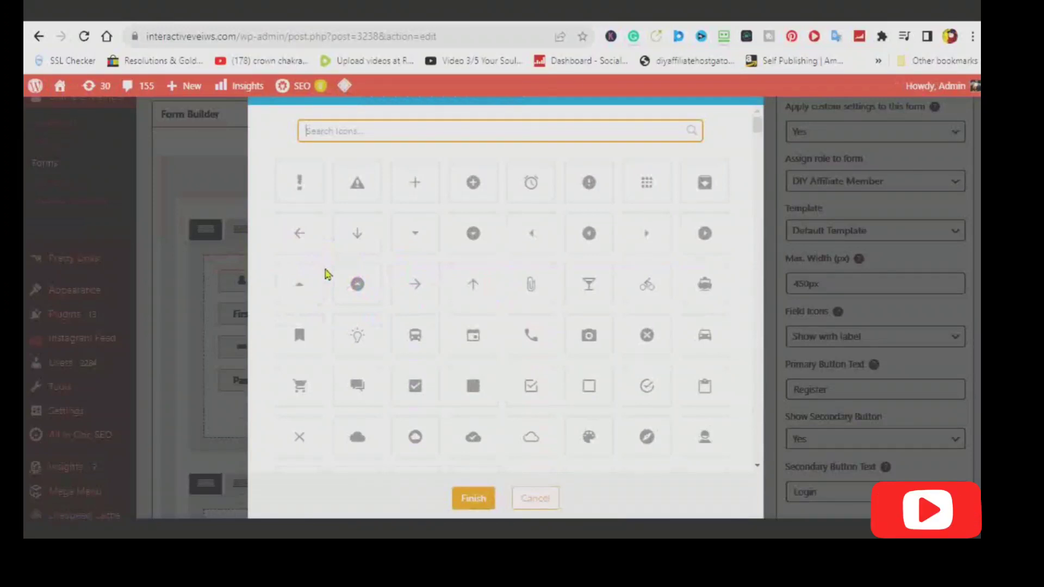
pyautogui.write('lock')
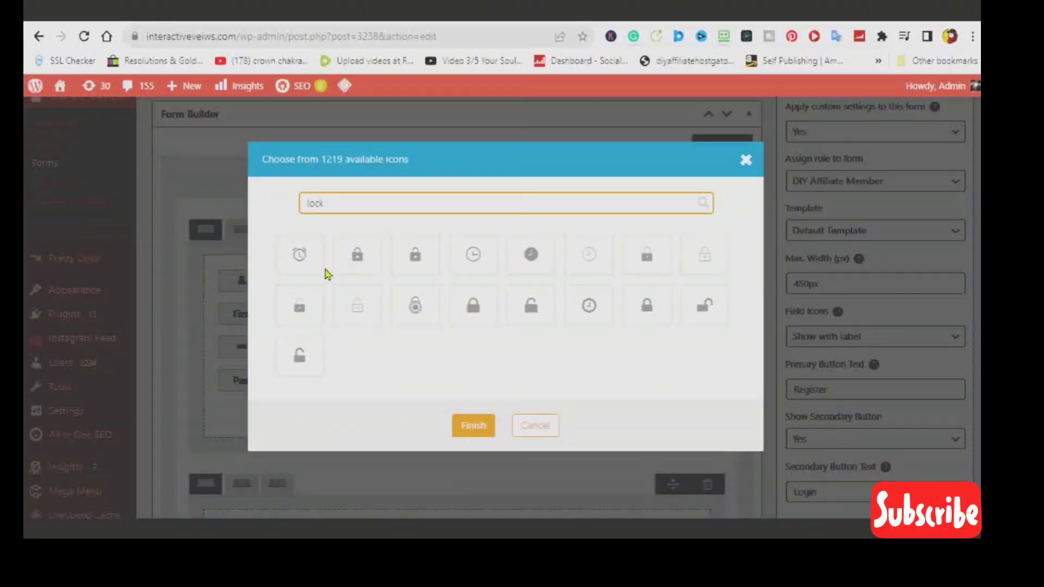
pyautogui.click(356, 255)
pyautogui.click(468, 430)
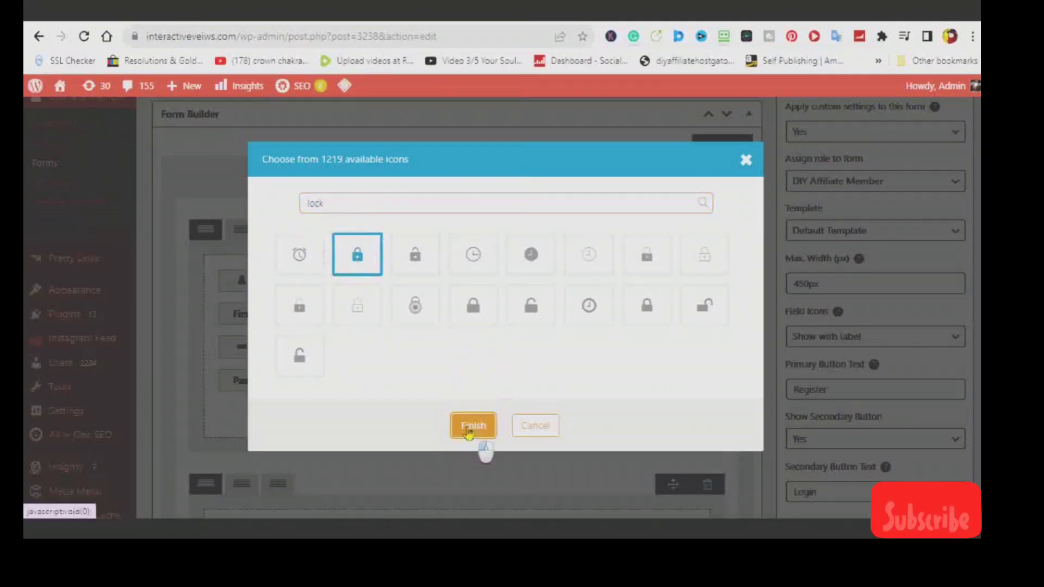
pyautogui.click(472, 503)
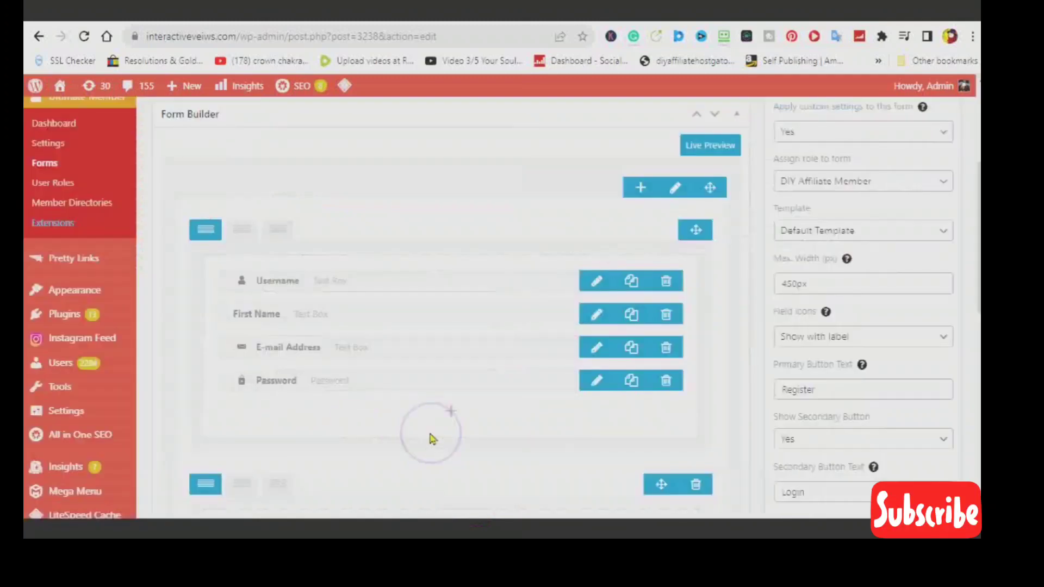
# Open the live preview of the registration form, examine its fields, icons, privacy policy link and buttons, and return to editing
pyautogui.moveTo(349, 348); pyautogui.dragTo(427, 268)
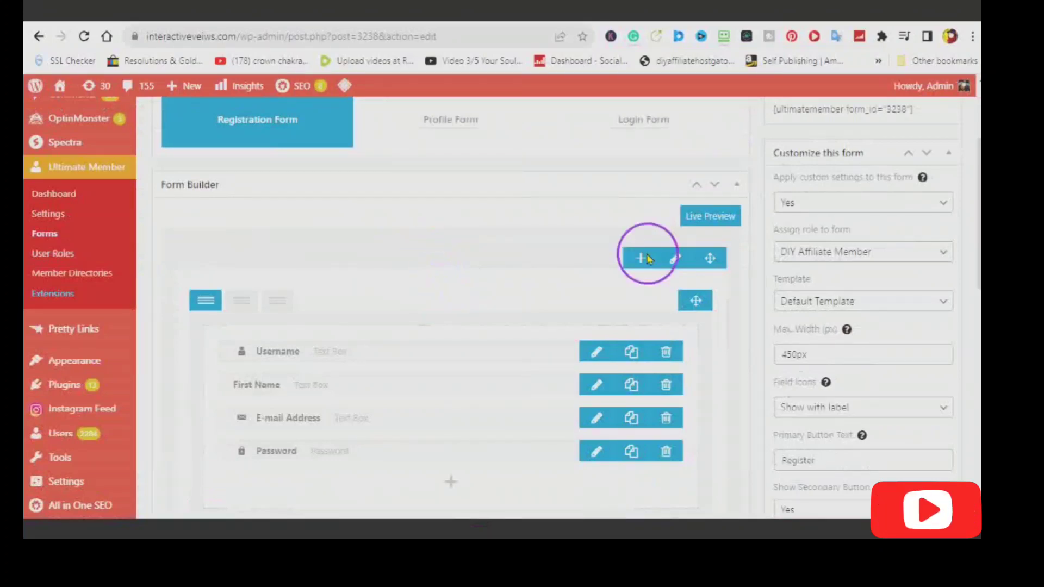
pyautogui.click(706, 220)
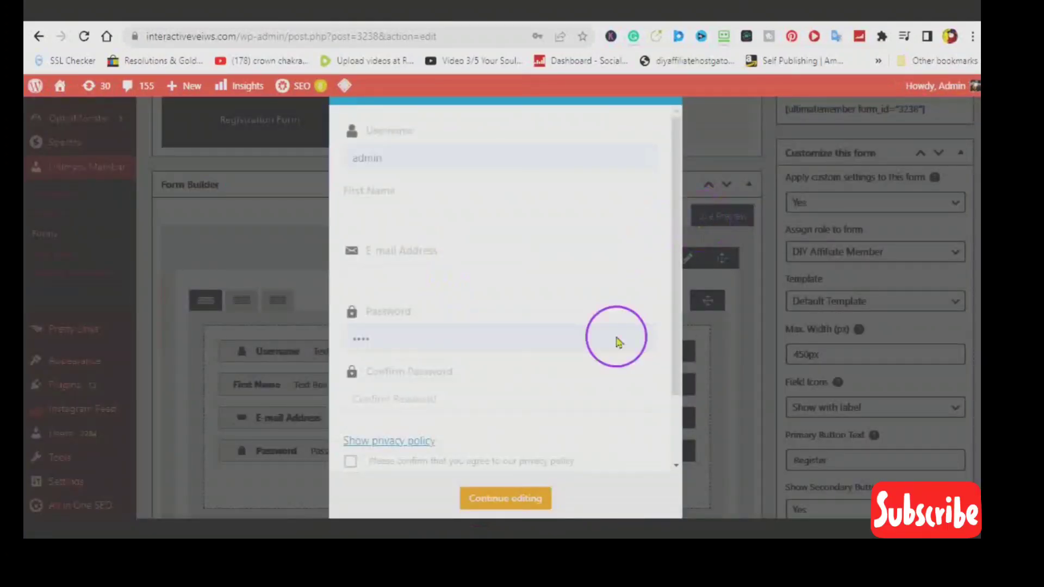
pyautogui.scroll(-2, 571, 282)
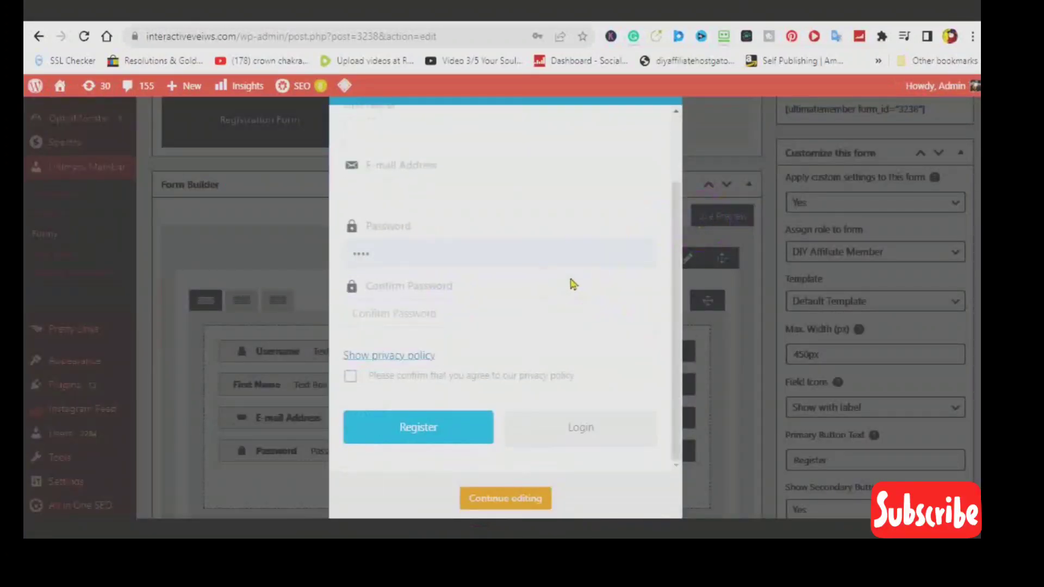
pyautogui.scroll(2, 569, 284)
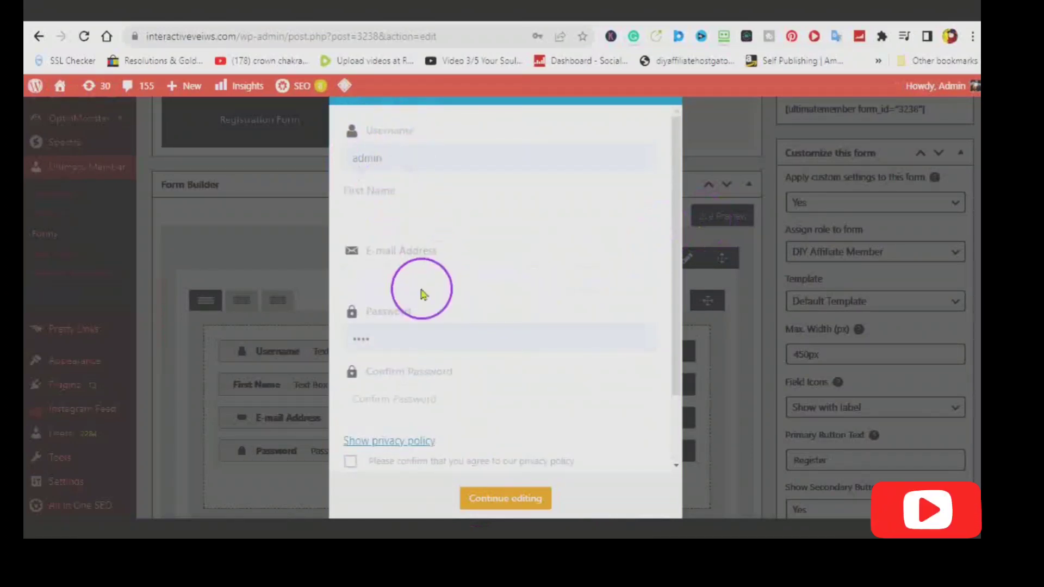
pyautogui.scroll(-2, 413, 318)
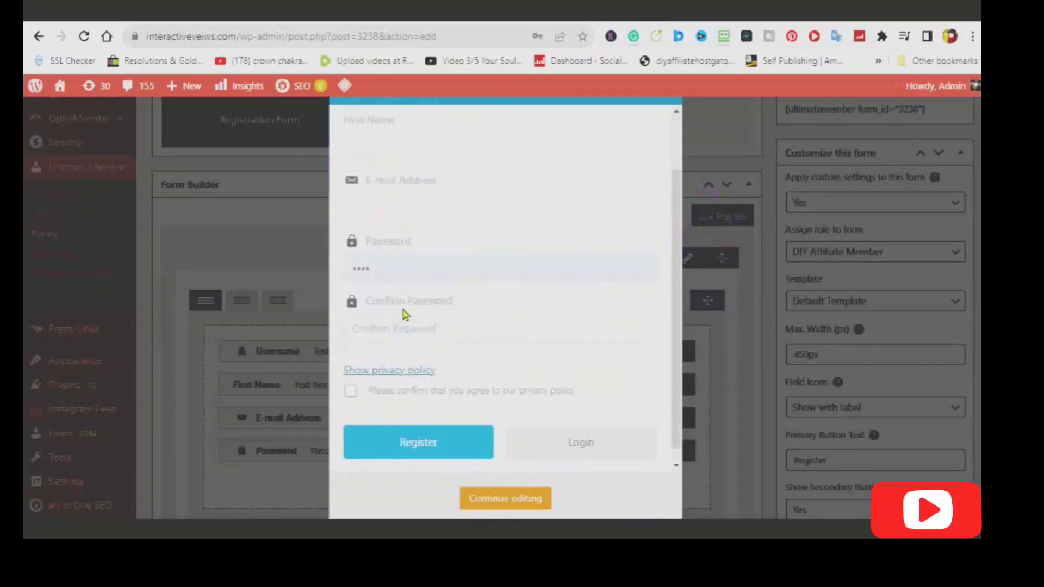
pyautogui.click(372, 373)
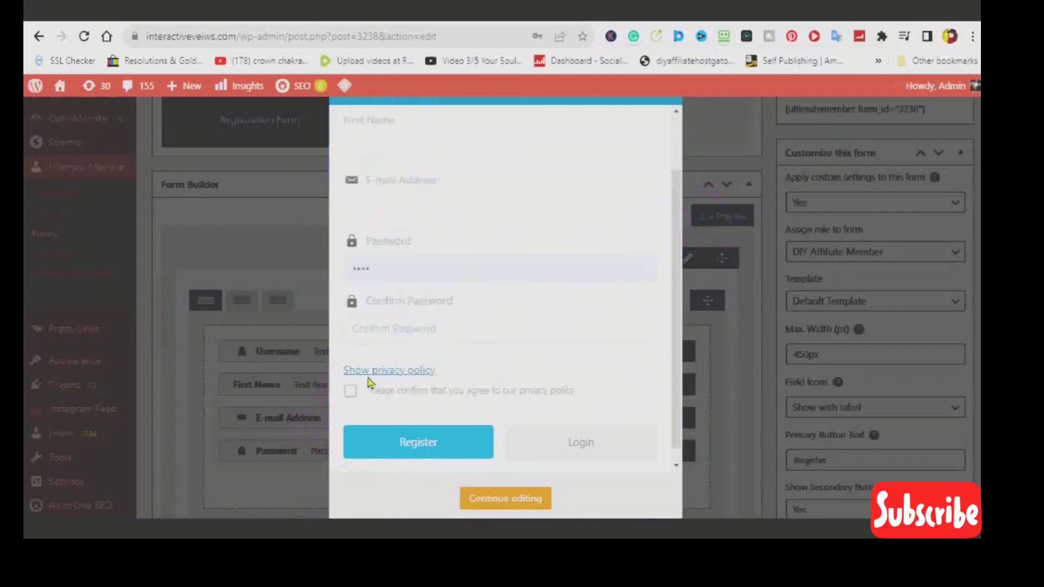
pyautogui.click(493, 504)
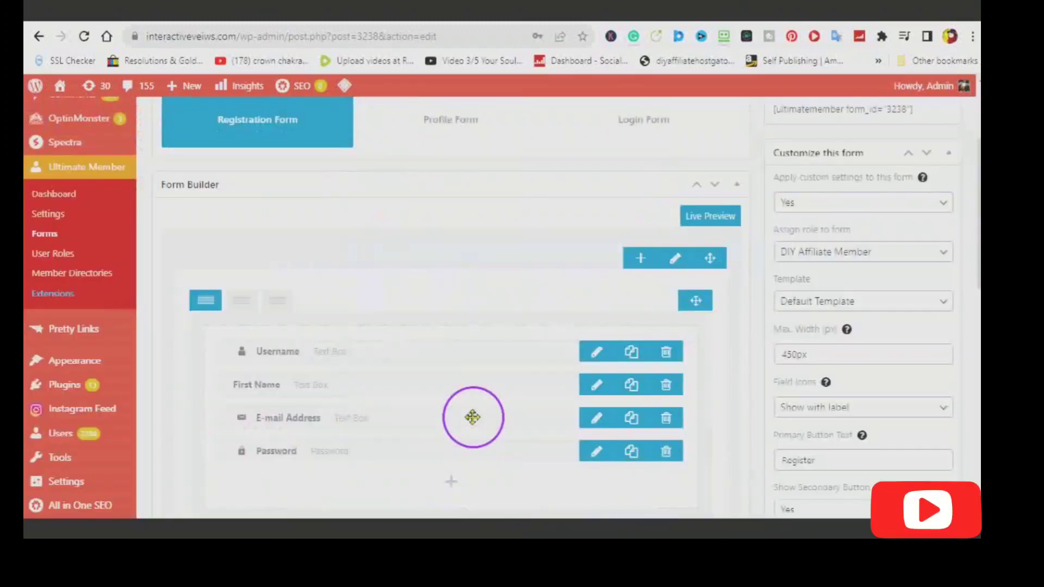
pyautogui.scroll(1, 473, 413)
pyautogui.scroll(-1, 473, 411)
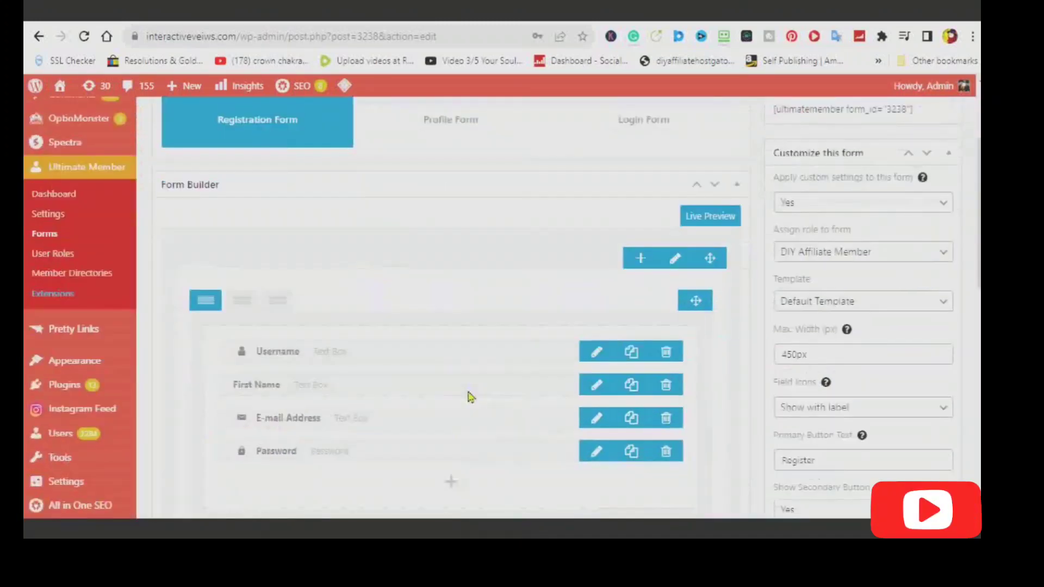
pyautogui.click(472, 260)
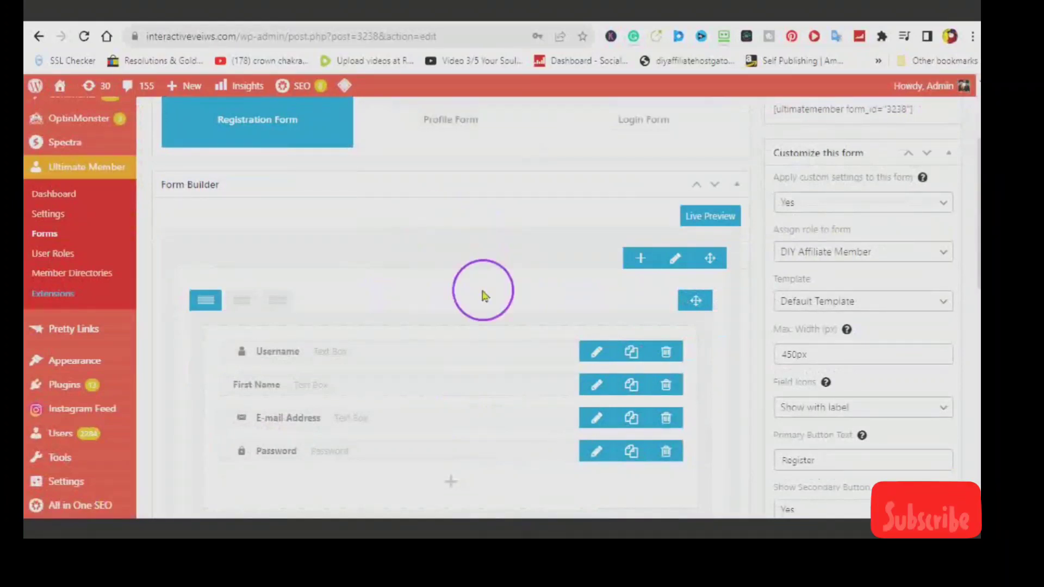
pyautogui.scroll(2, 482, 279)
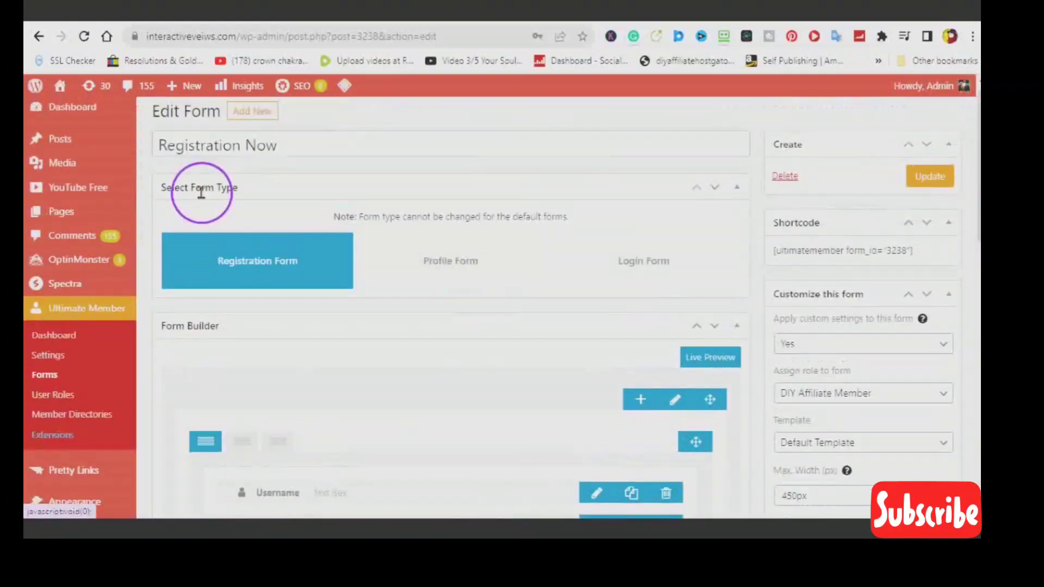
pyautogui.scroll(-1, 843, 261)
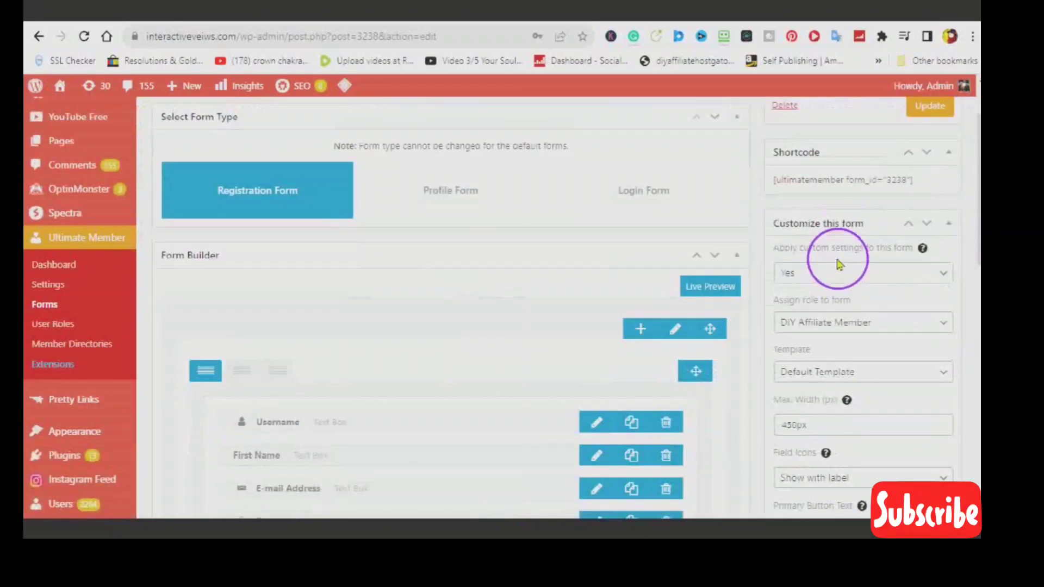
pyautogui.scroll(-1, 837, 264)
pyautogui.scroll(-1, 836, 264)
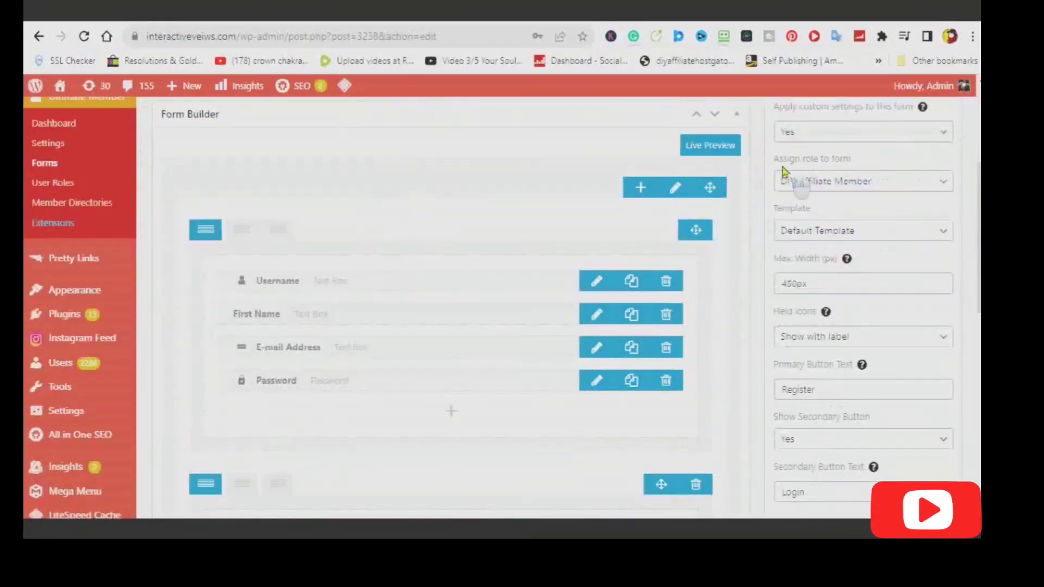
# Set the form's custom settings option to Yes and assign the DIY Affiliate Member role to the form
pyautogui.scroll(2, 785, 171)
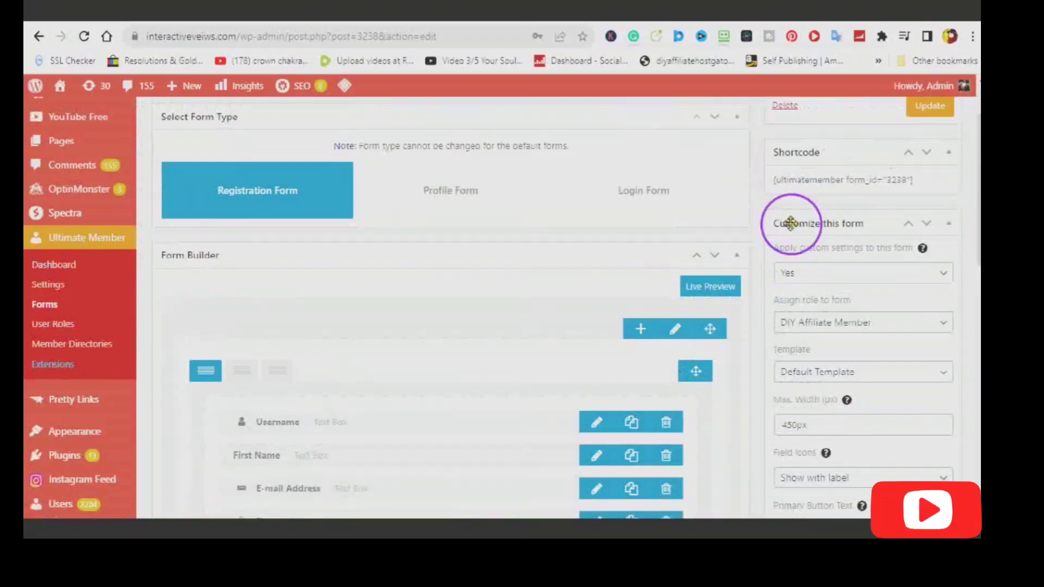
pyautogui.click(945, 276)
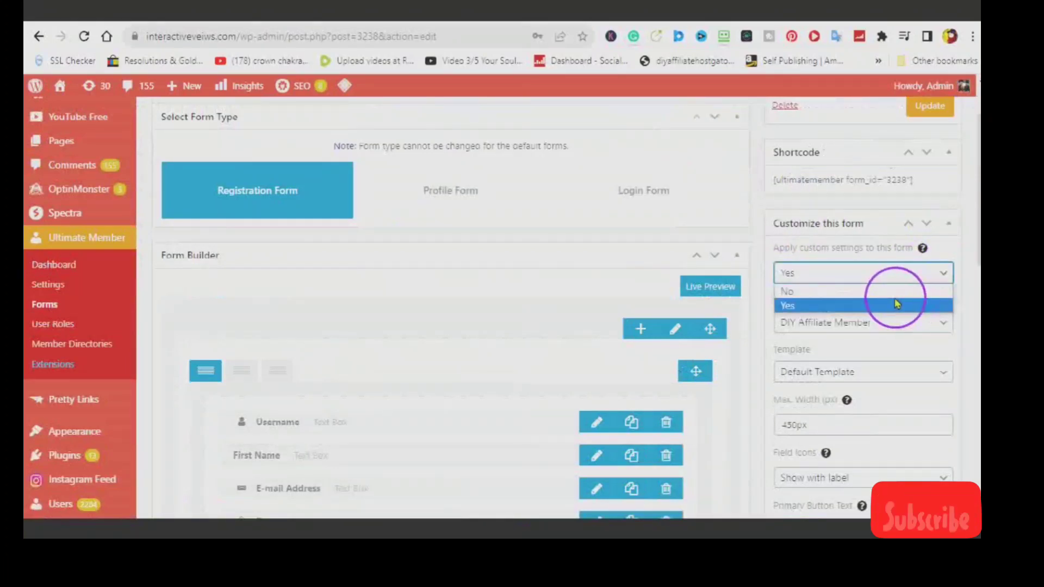
pyautogui.click(896, 303)
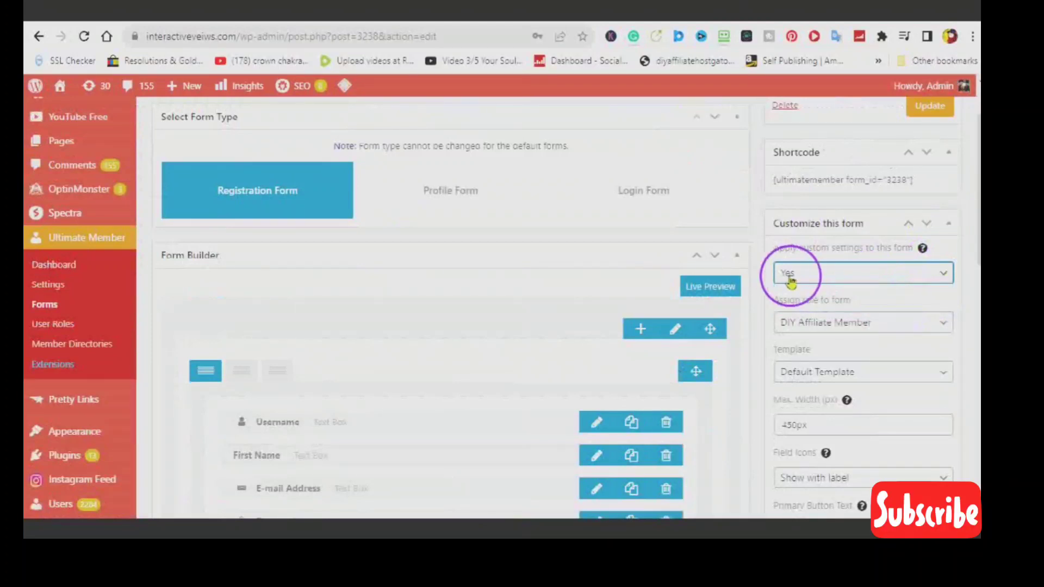
pyautogui.scroll(-1, 837, 293)
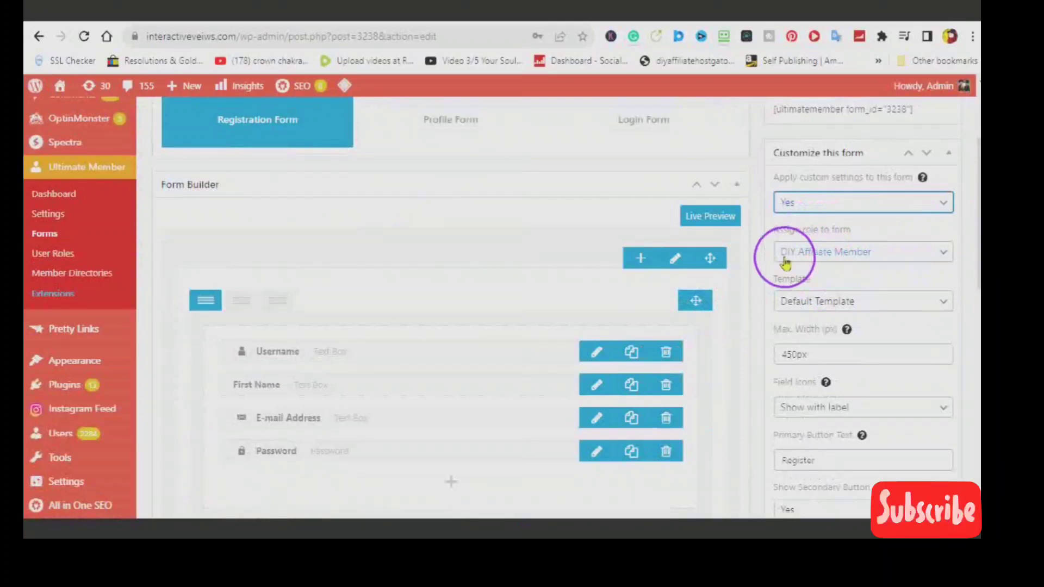
pyautogui.click(945, 259)
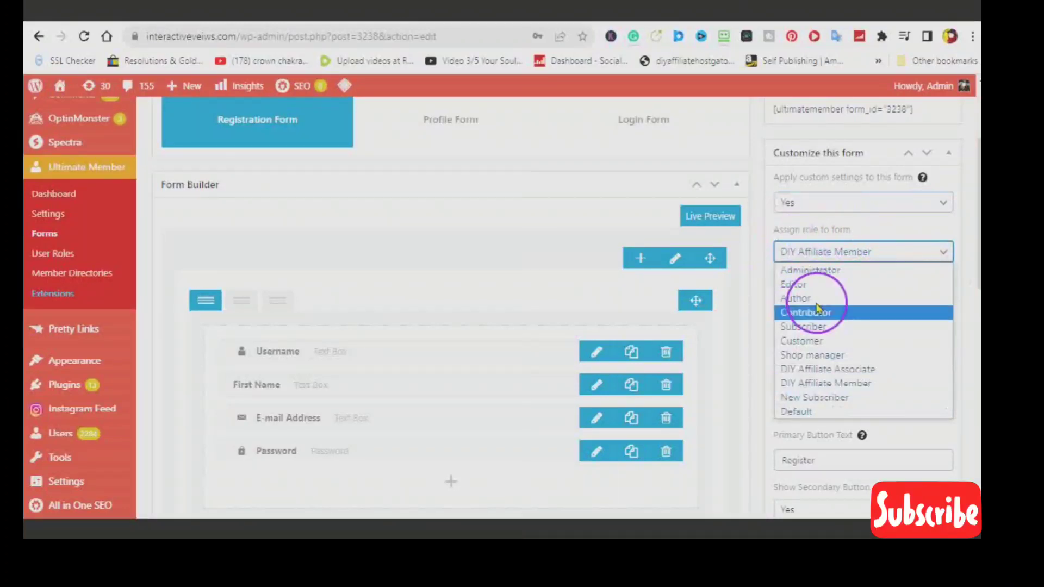
pyautogui.click(788, 383)
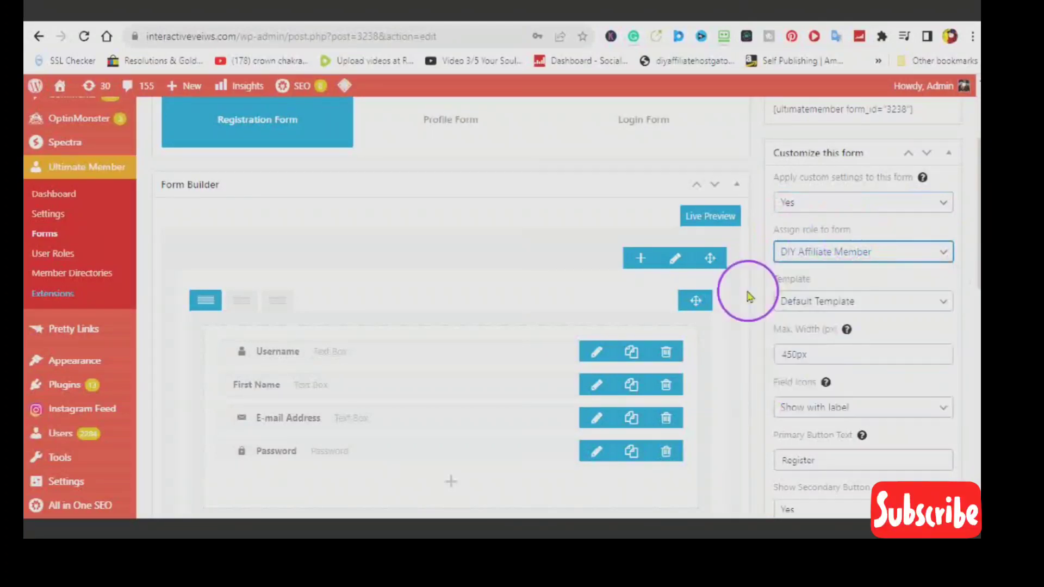
# Select Default Template for the form and set Field Icons to "Show inside text field"
pyautogui.click(944, 308)
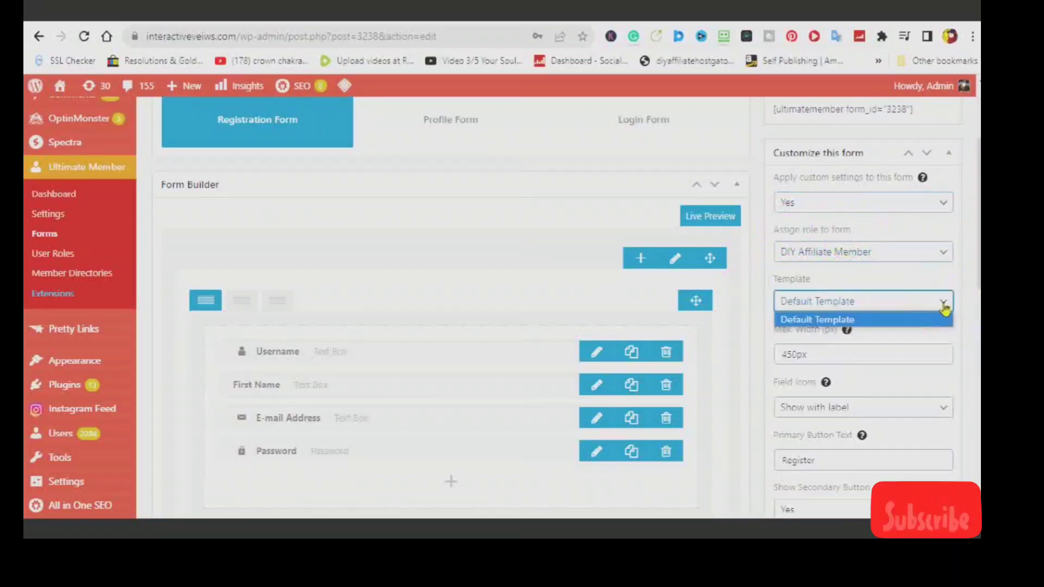
pyautogui.click(924, 319)
pyautogui.scroll(-2, 900, 314)
pyautogui.click(813, 212)
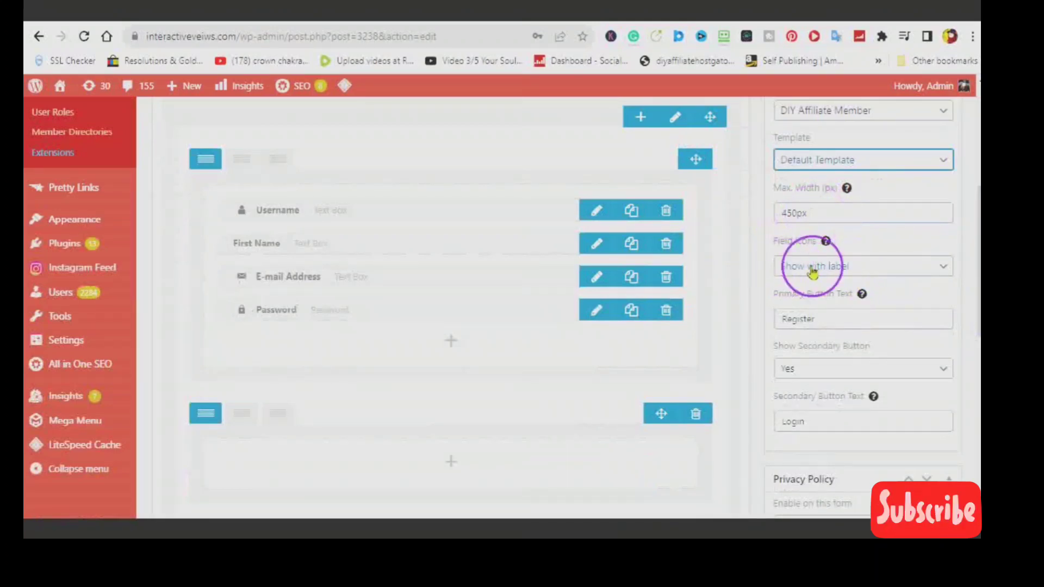
pyautogui.click(945, 267)
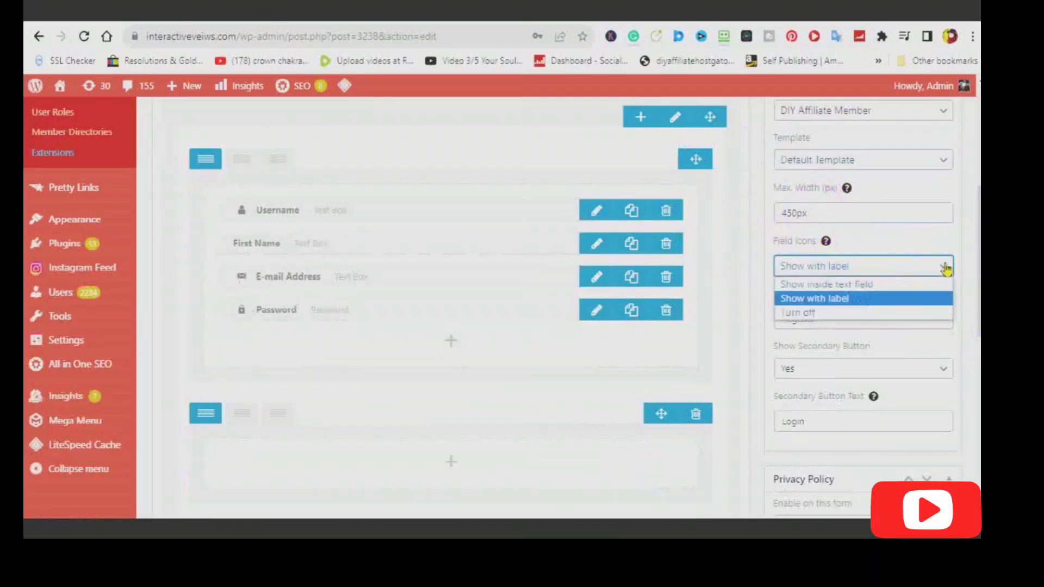
pyautogui.click(868, 286)
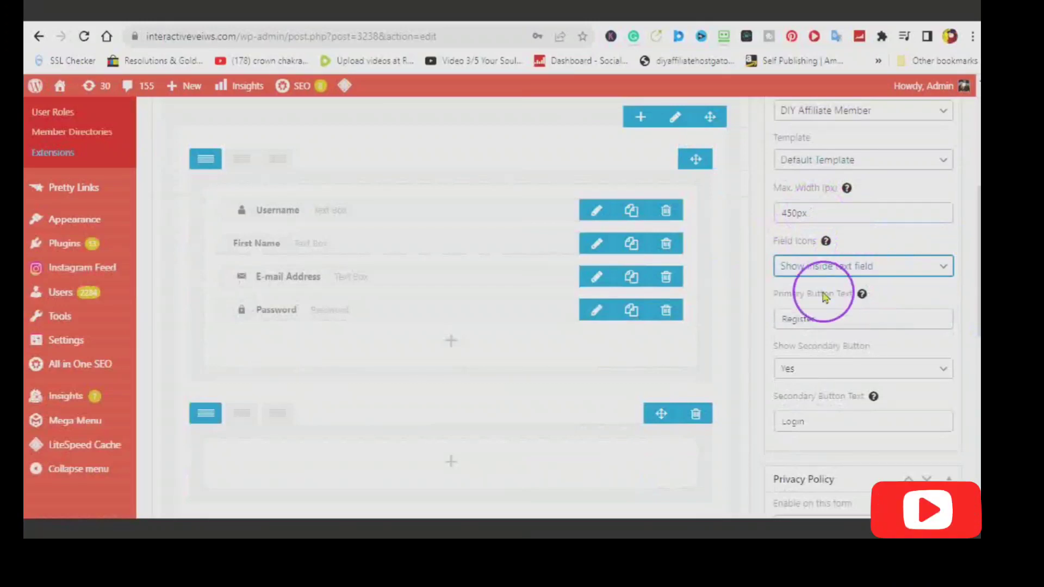
# Examine the form's maximum width and its primary and secondary button settings, including the help text for the primary button text
pyautogui.scroll(-1, 777, 314)
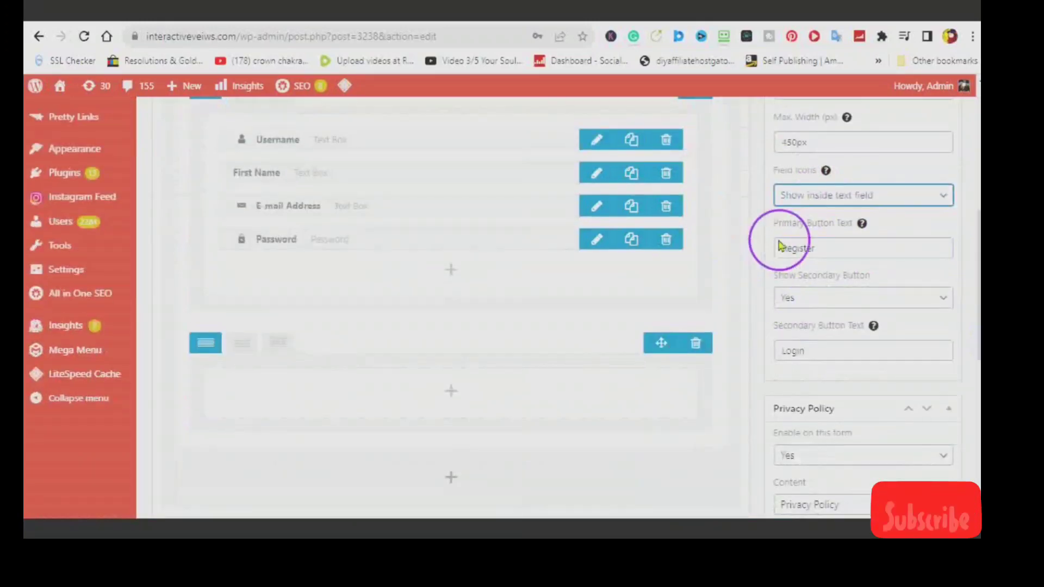
pyautogui.click(816, 248)
pyautogui.scroll(2, 810, 253)
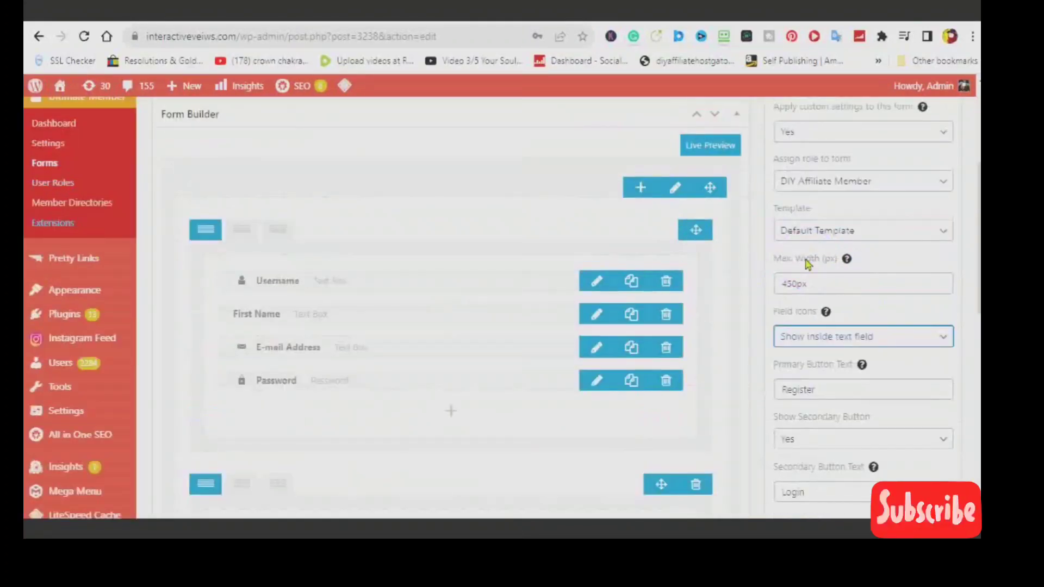
pyautogui.scroll(-2, 809, 263)
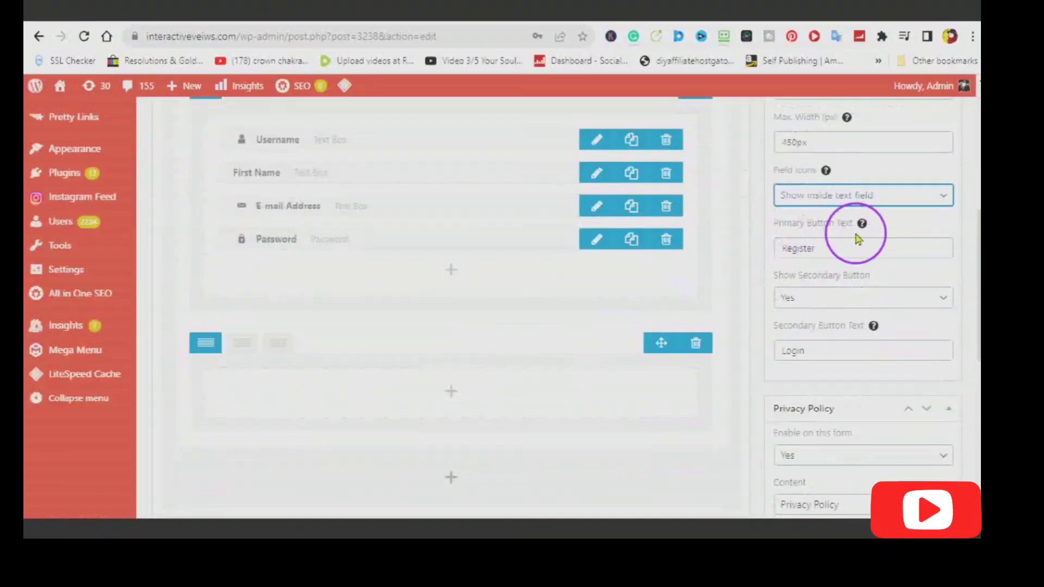
pyautogui.moveTo(861, 230)
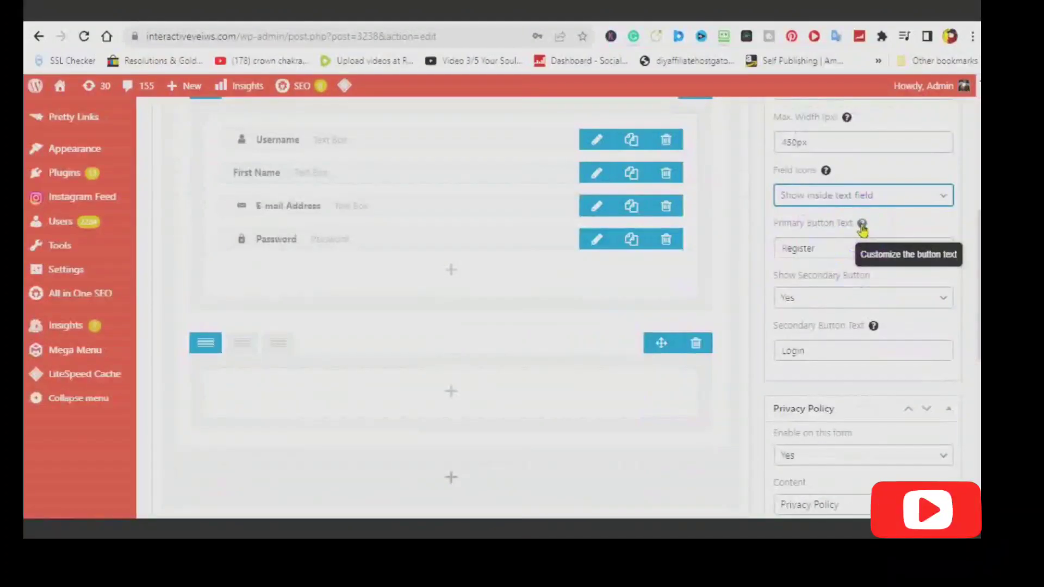
pyautogui.moveTo(847, 120)
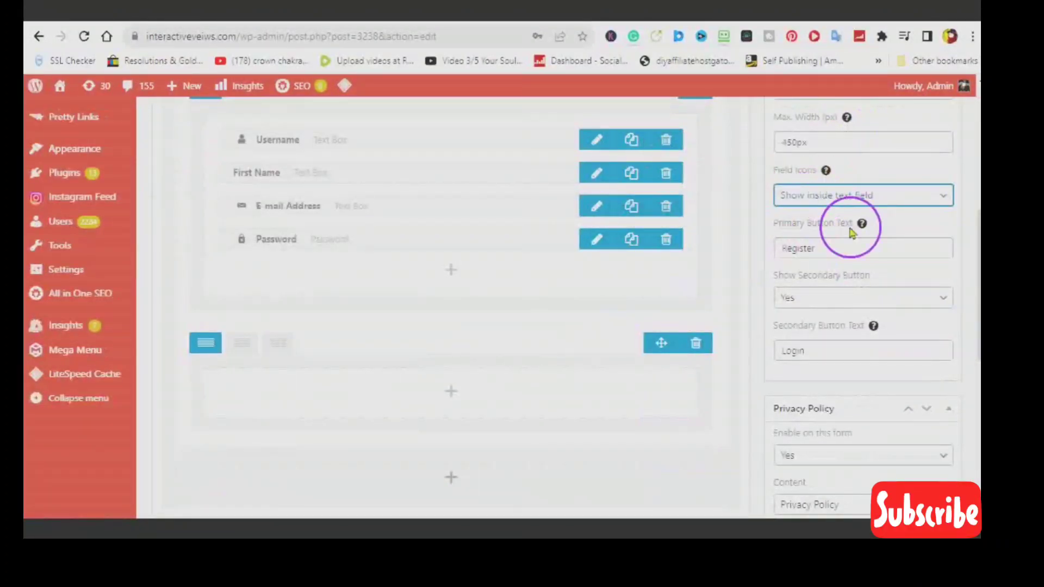
pyautogui.scroll(-1, 822, 314)
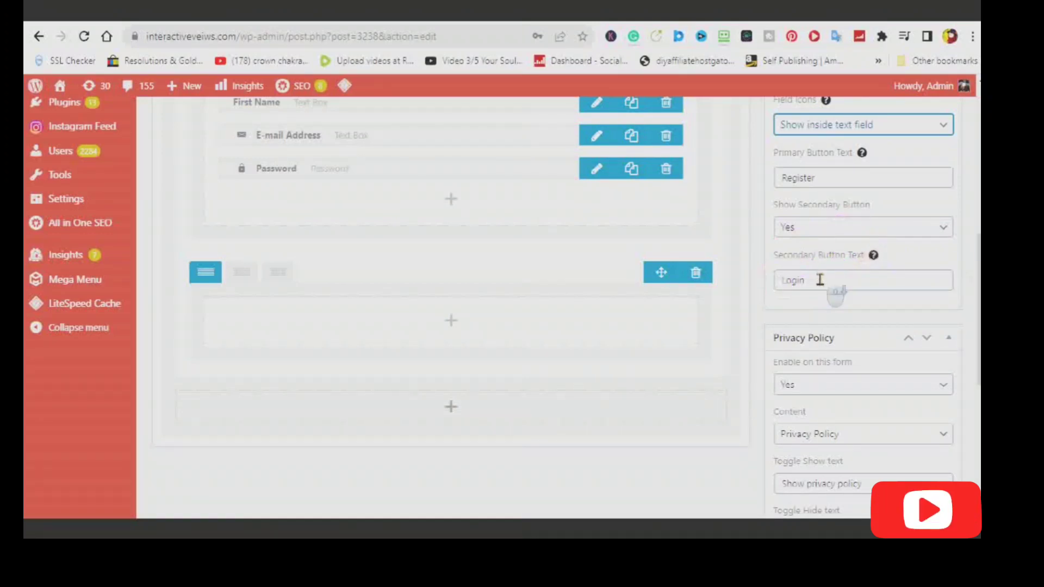
# Keep the privacy policy enabled on the form with Yes and choose the Privacy Policy page as its content
pyautogui.scroll(-1, 820, 280)
pyautogui.scroll(-2, 820, 280)
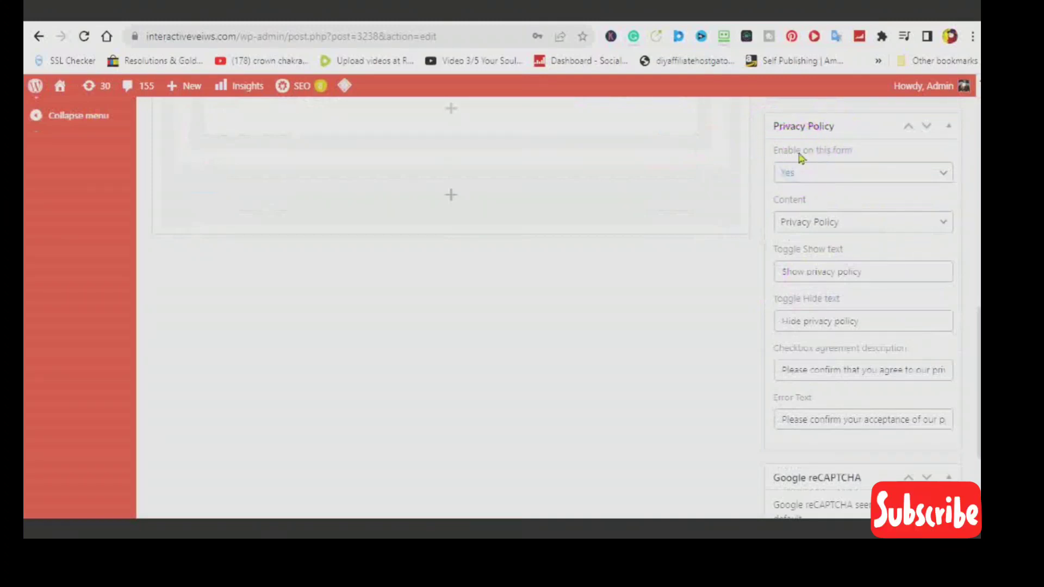
pyautogui.click(945, 175)
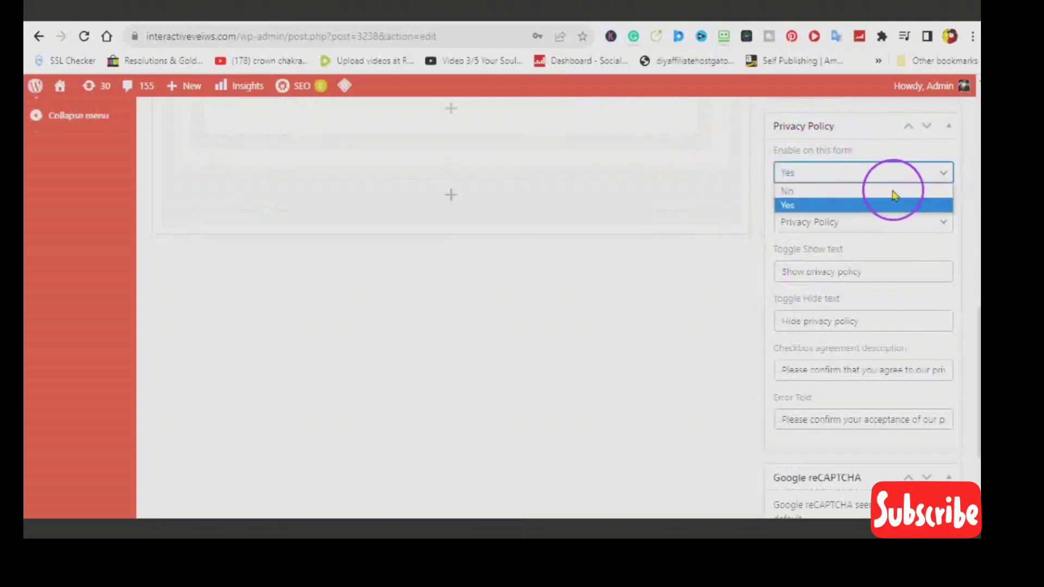
pyautogui.click(866, 208)
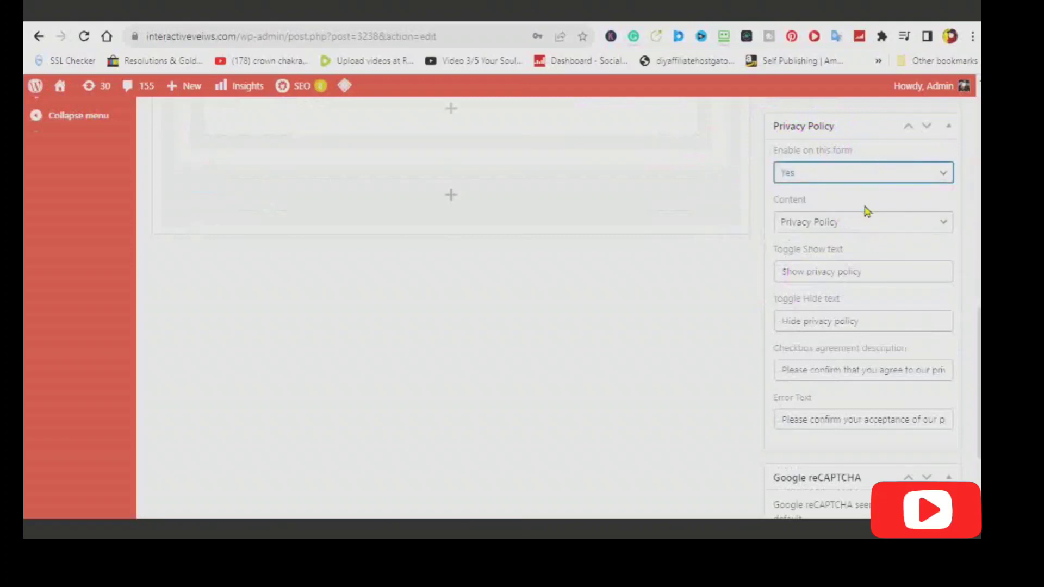
pyautogui.click(945, 223)
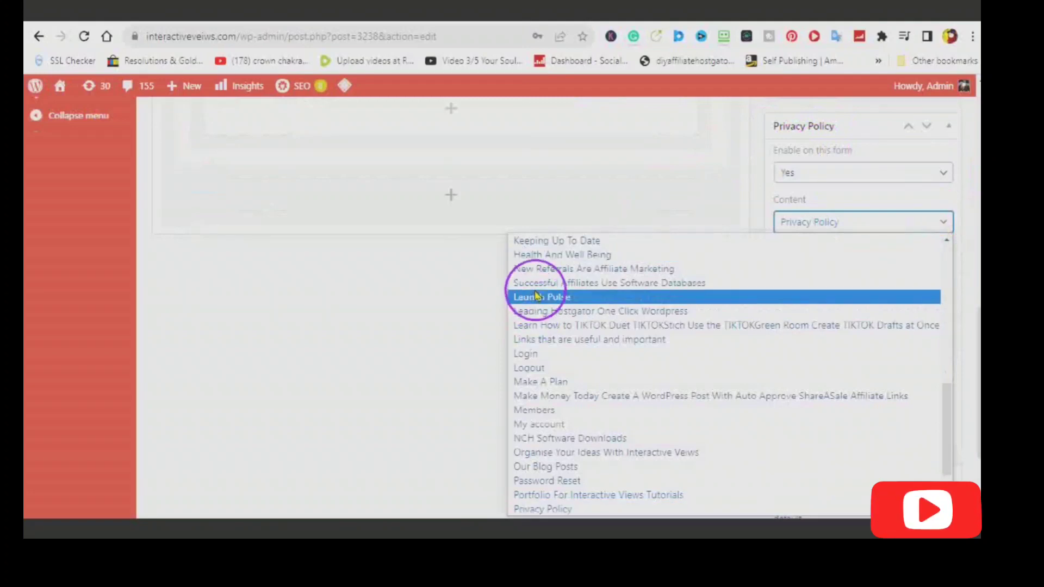
pyautogui.click(520, 509)
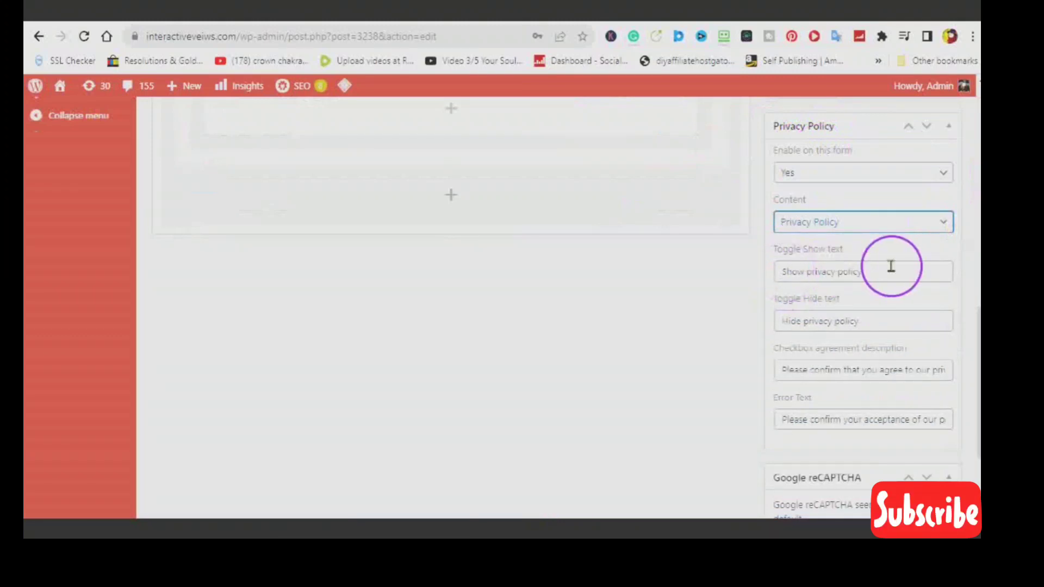
# Review the privacy policy toggle, agreement and error texts and the reCAPTCHA status, and save the updated Registration Now form
pyautogui.scroll(-1, 886, 275)
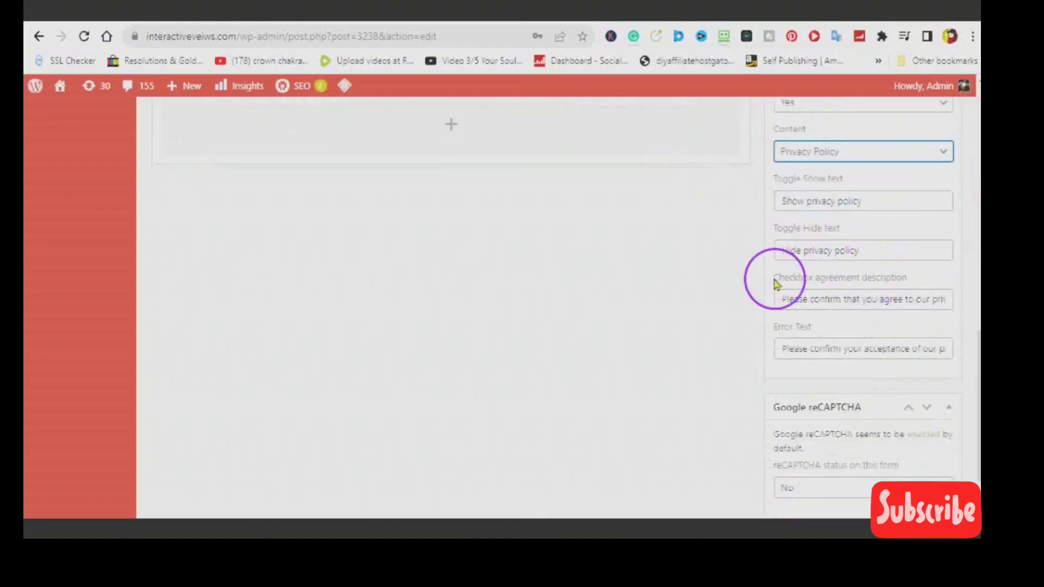
pyautogui.scroll(-1, 771, 283)
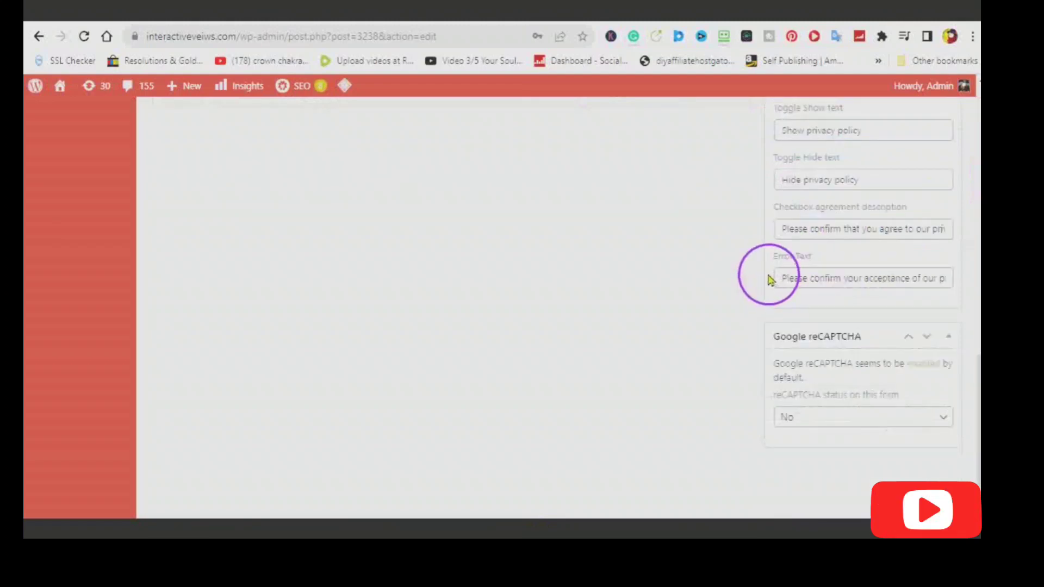
pyautogui.click(773, 234)
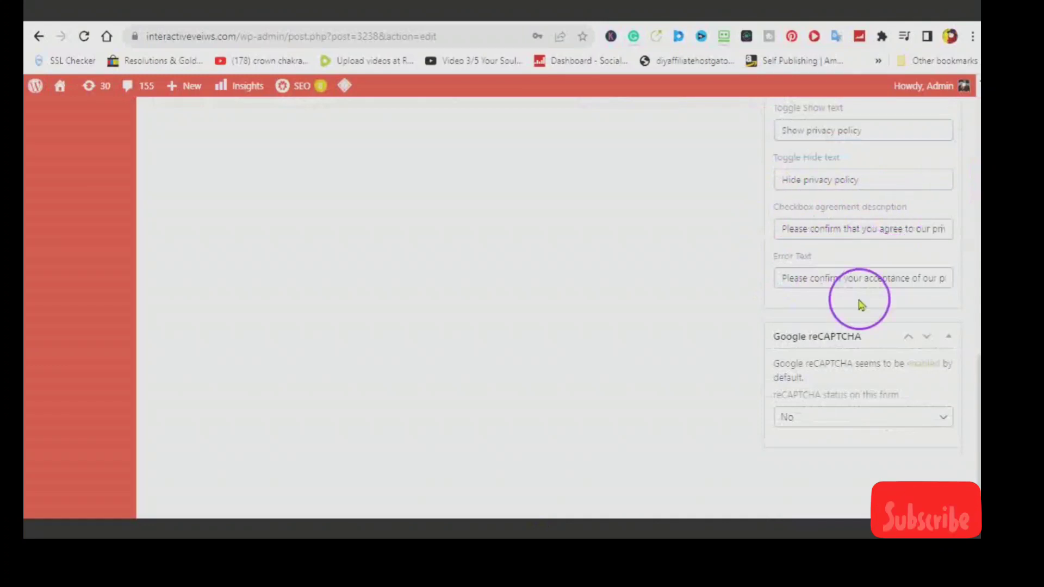
pyautogui.scroll(-1, 826, 282)
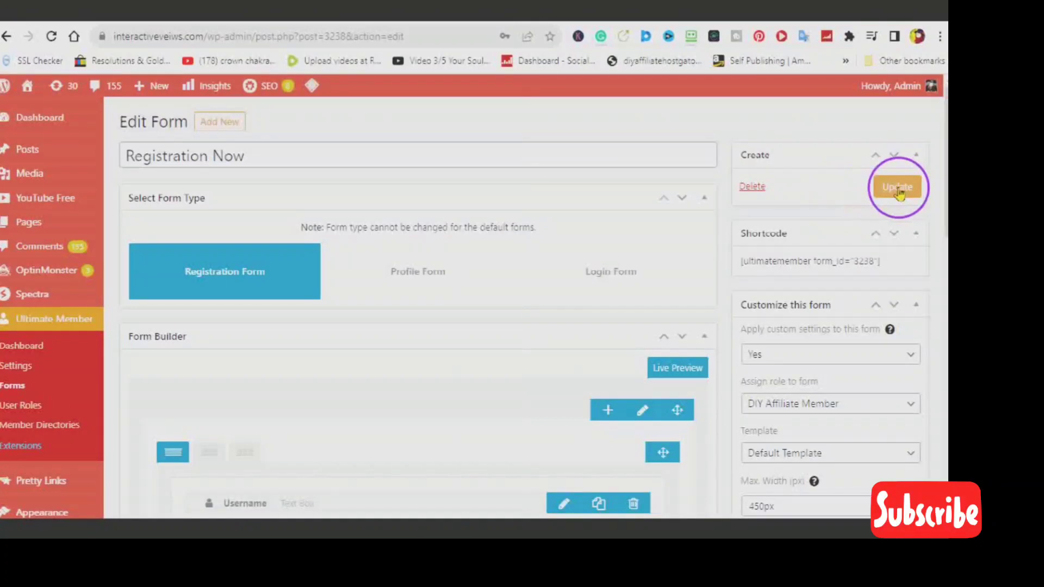
pyautogui.click(898, 188)
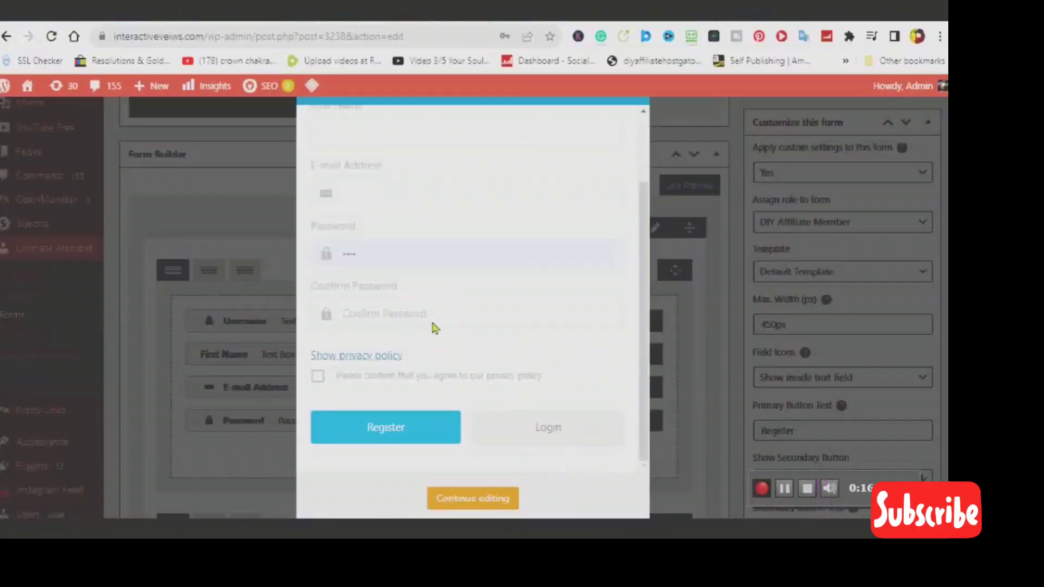
# Examine the registration form's fields, inside icons, privacy policy checkbox and buttons in the live preview, and return to editing
pyautogui.scroll(2, 435, 328)
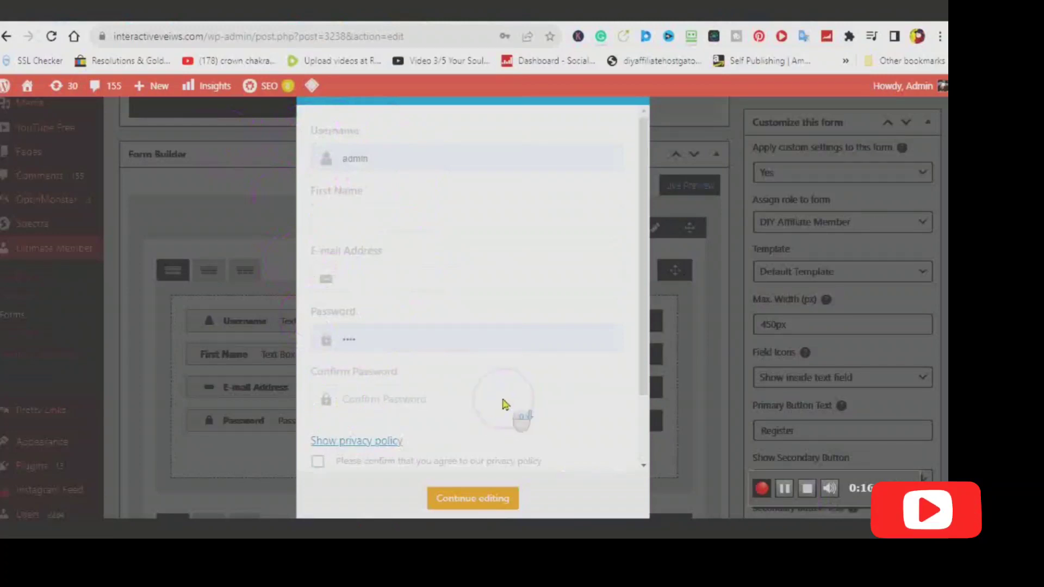
pyautogui.scroll(-2, 481, 456)
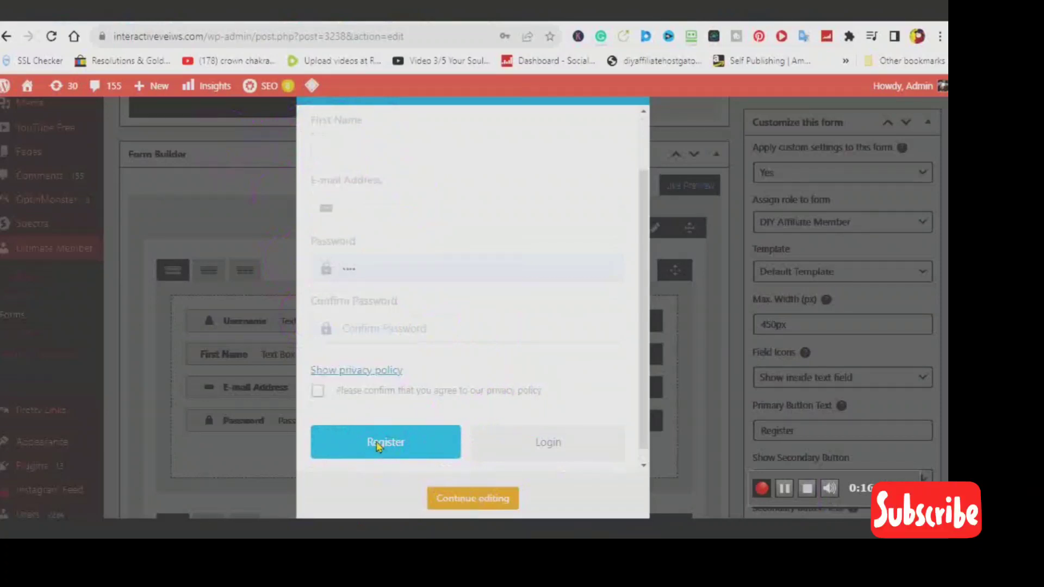
pyautogui.click(472, 499)
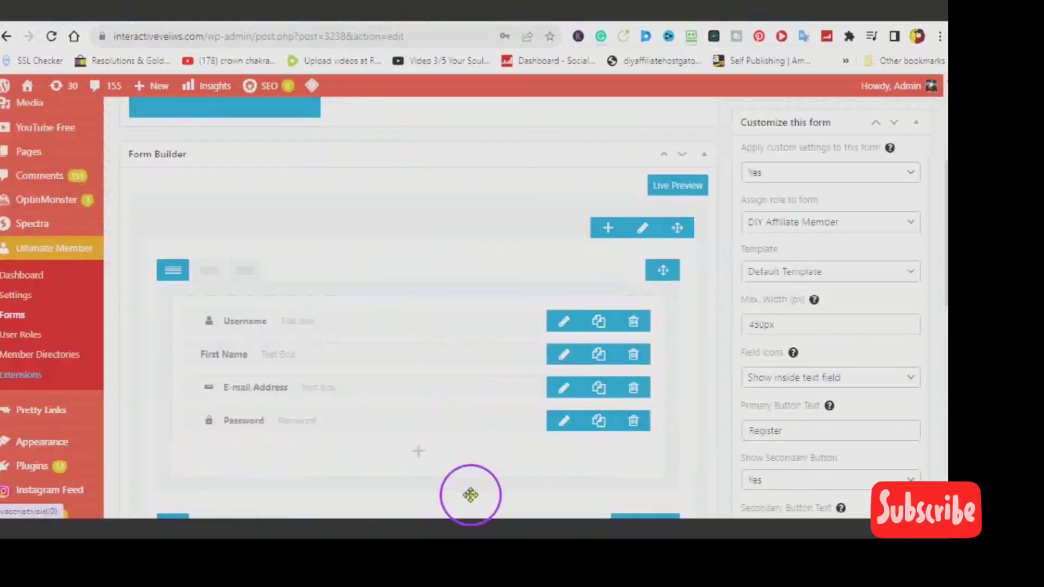
# Return to the Ultimate Member forms list and open the Default Profile form for editing
pyautogui.scroll(3, 456, 415)
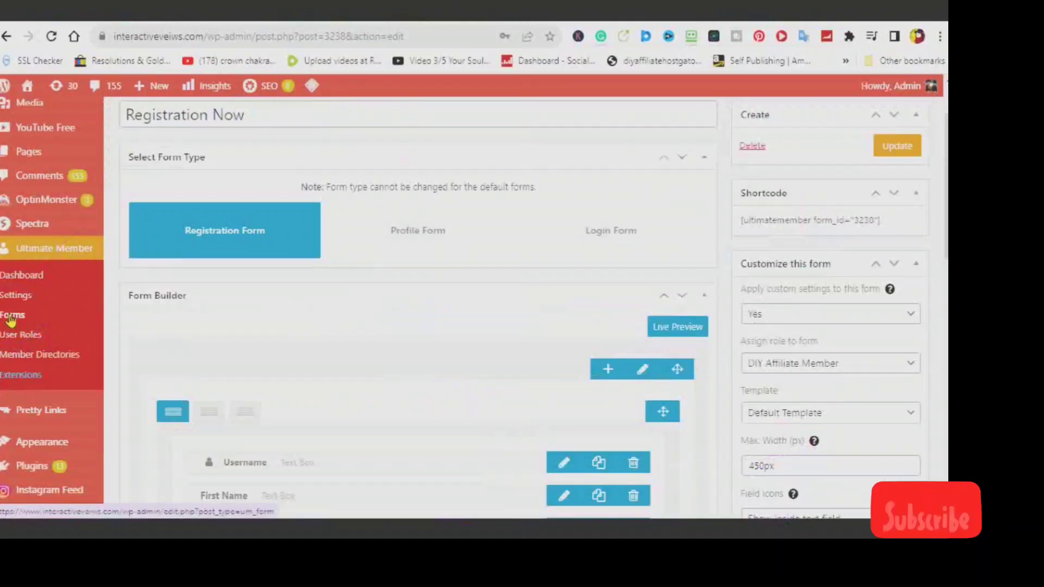
pyautogui.click(11, 320)
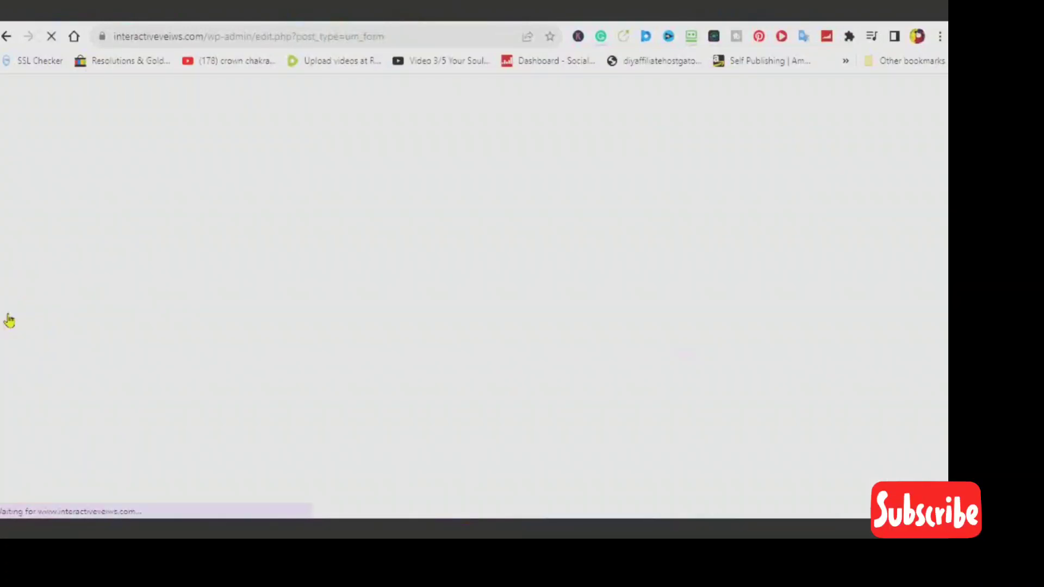
pyautogui.click(7, 316)
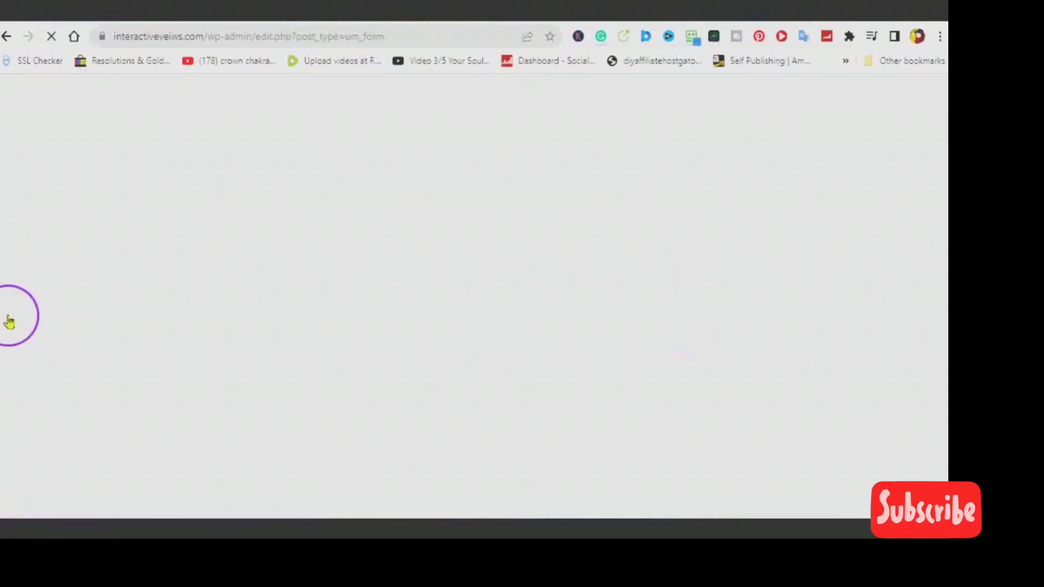
pyautogui.click(7, 317)
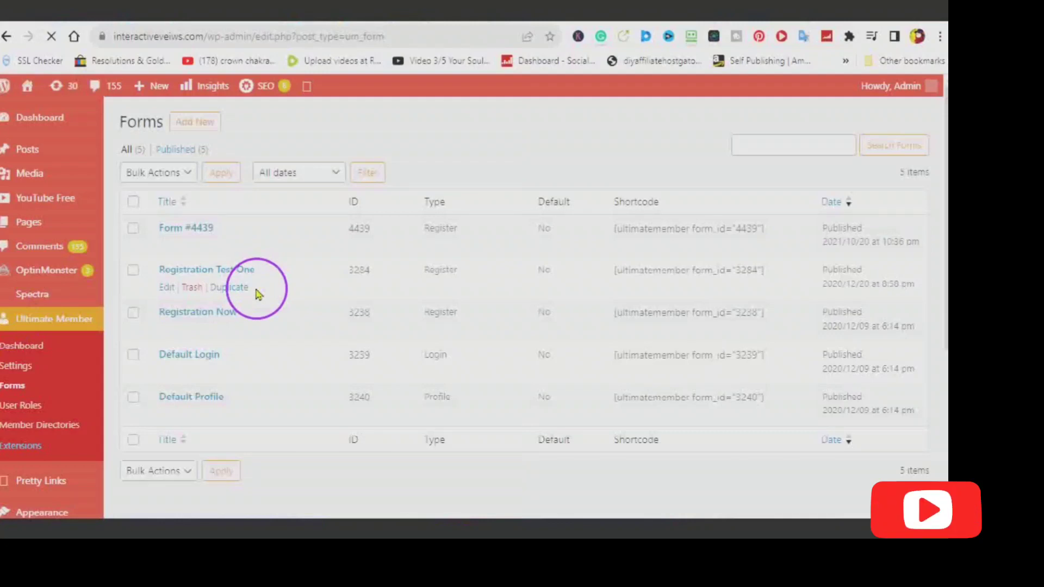
pyautogui.scroll(-1, 306, 303)
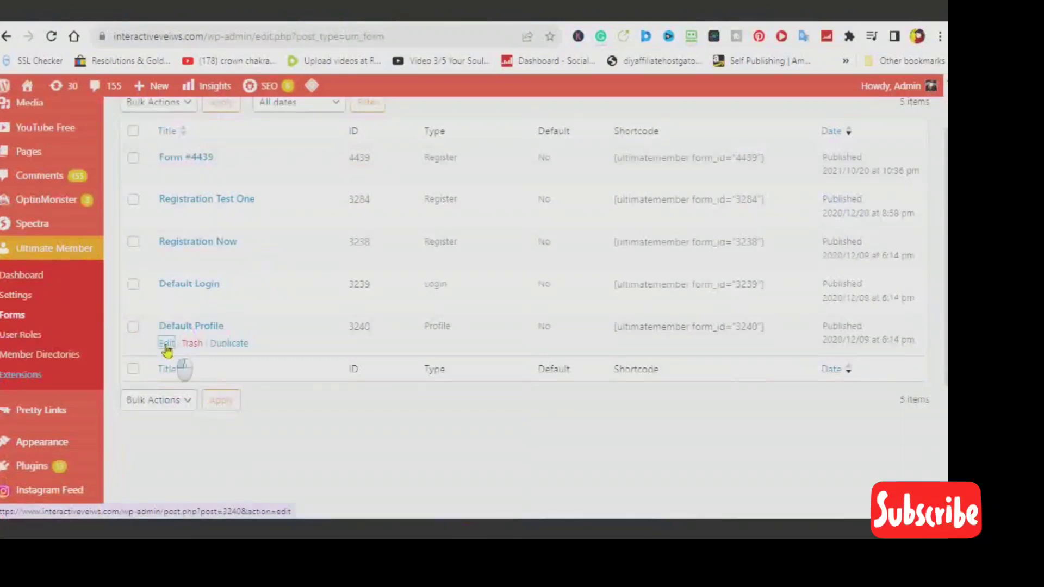
pyautogui.click(166, 344)
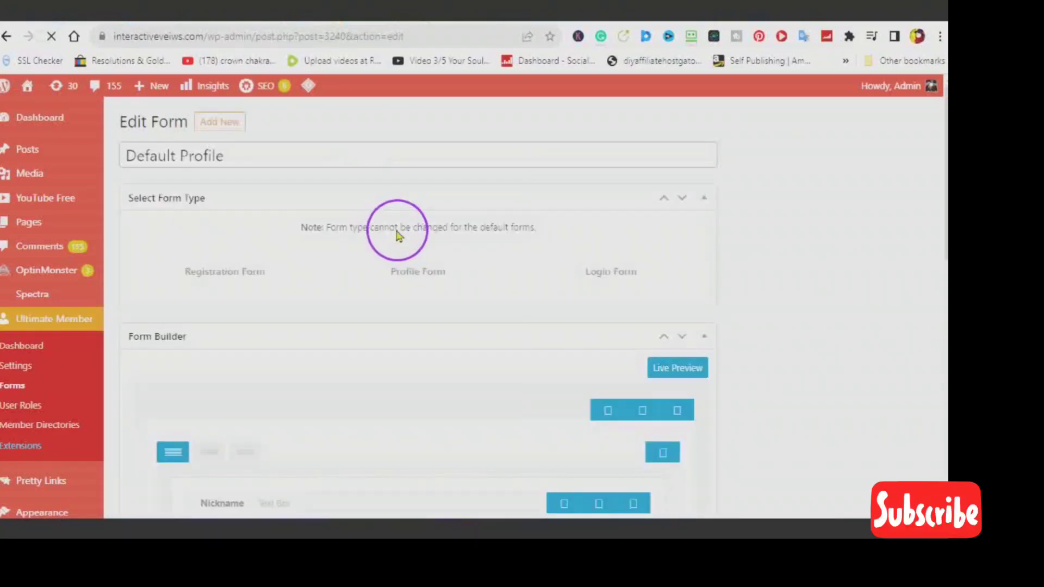
# Examine the Default Profile form's rows and fields, from Nickname and Website URL down to the social media links
pyautogui.scroll(-5, 397, 235)
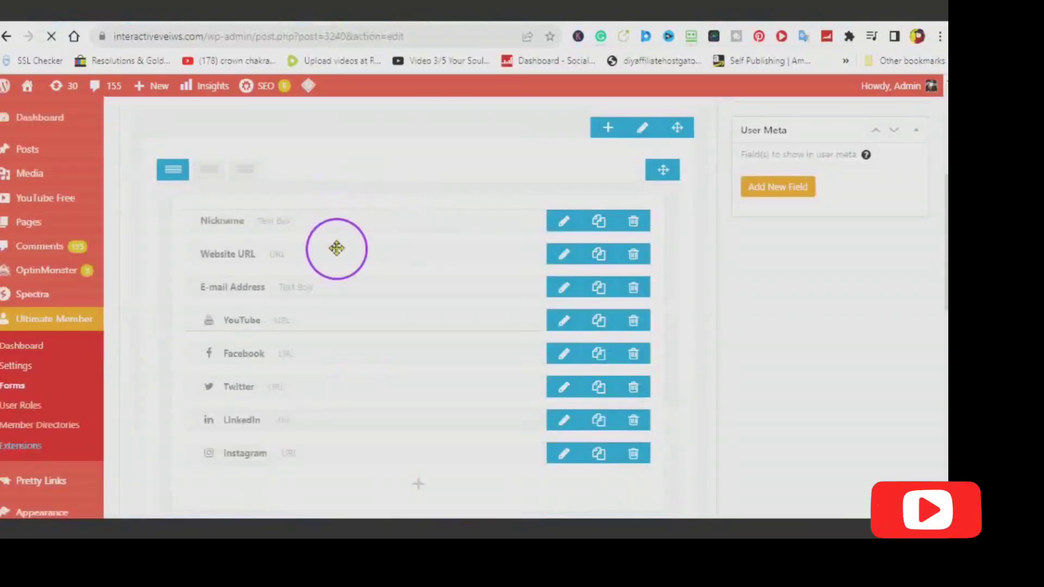
pyautogui.scroll(-3, 337, 248)
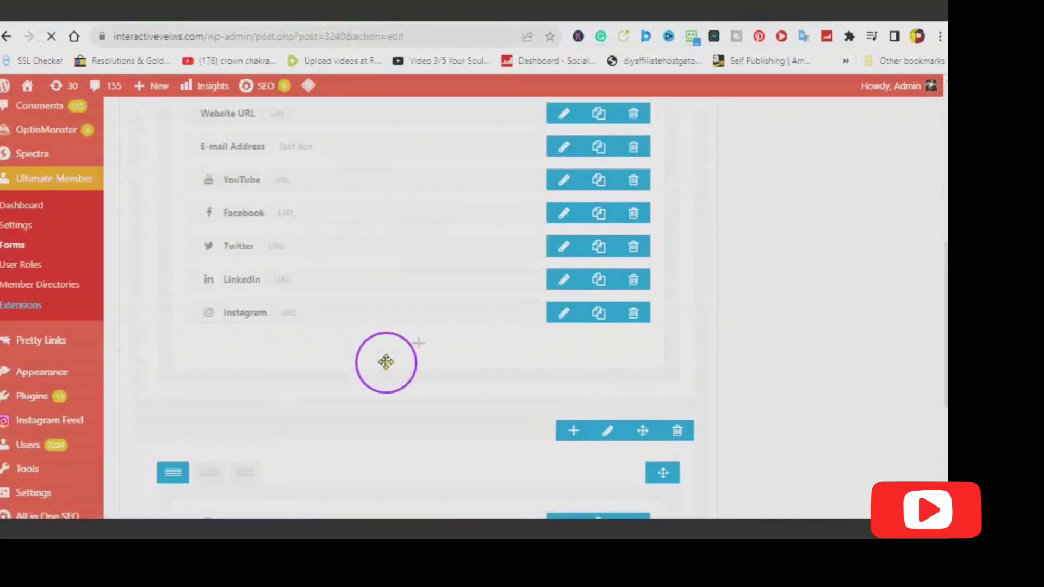
pyautogui.scroll(3, 386, 362)
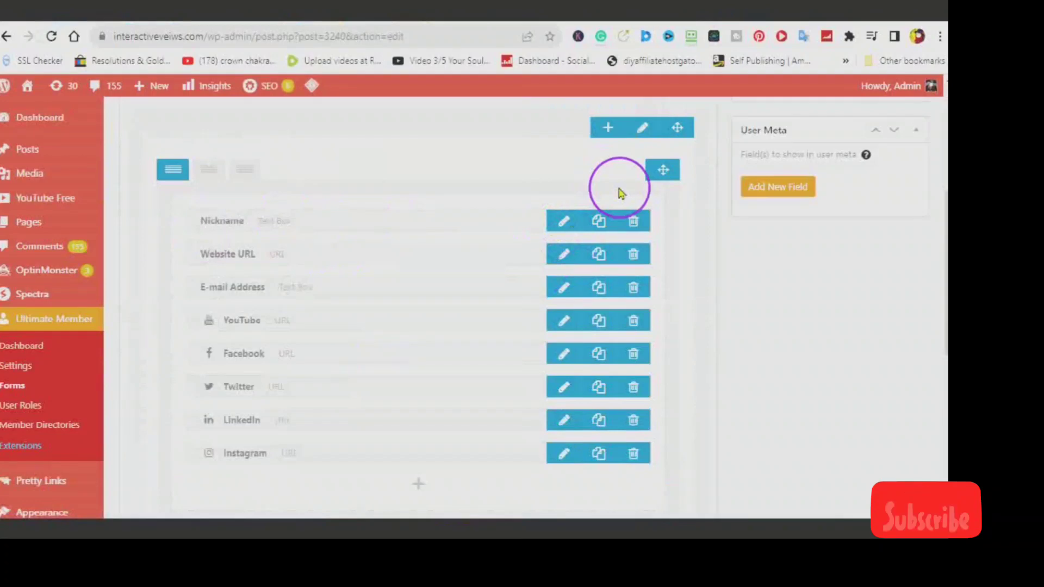
pyautogui.scroll(2, 464, 227)
pyautogui.scroll(-3, 463, 242)
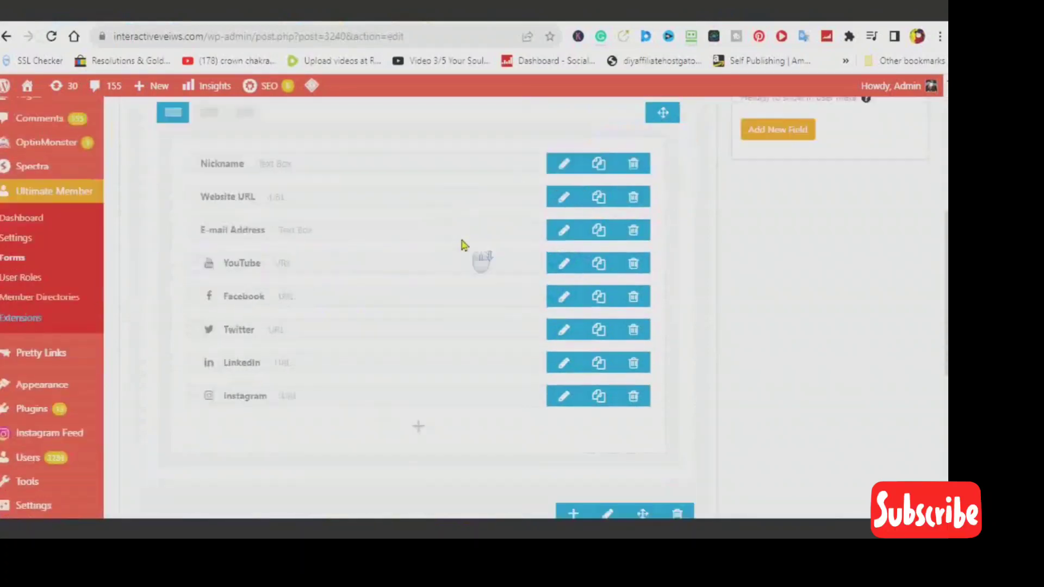
pyautogui.scroll(-3, 462, 245)
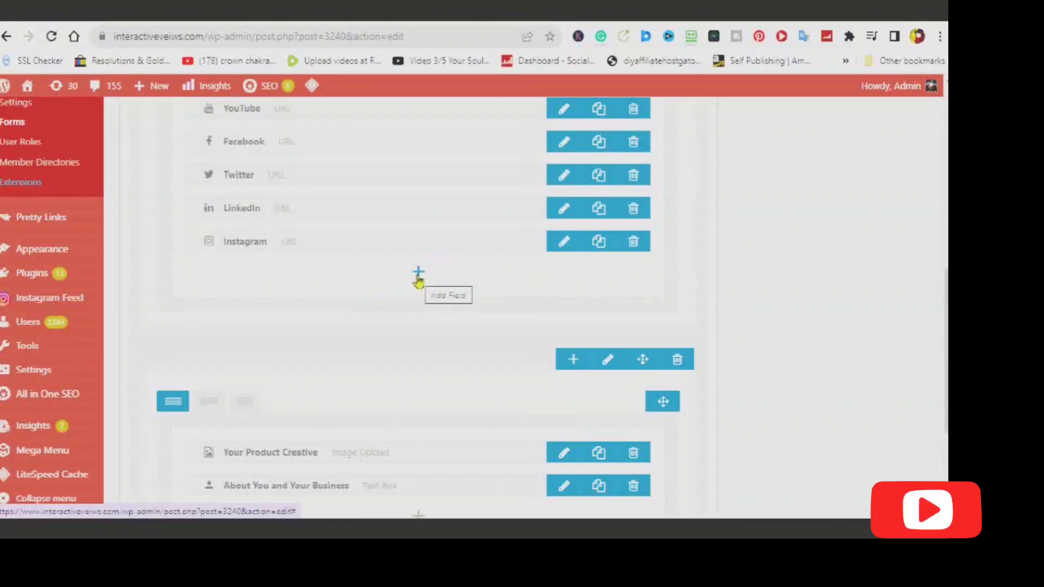
# Review the field types available for the row ending with Instagram and start setting up a new Text Box field
pyautogui.click(418, 275)
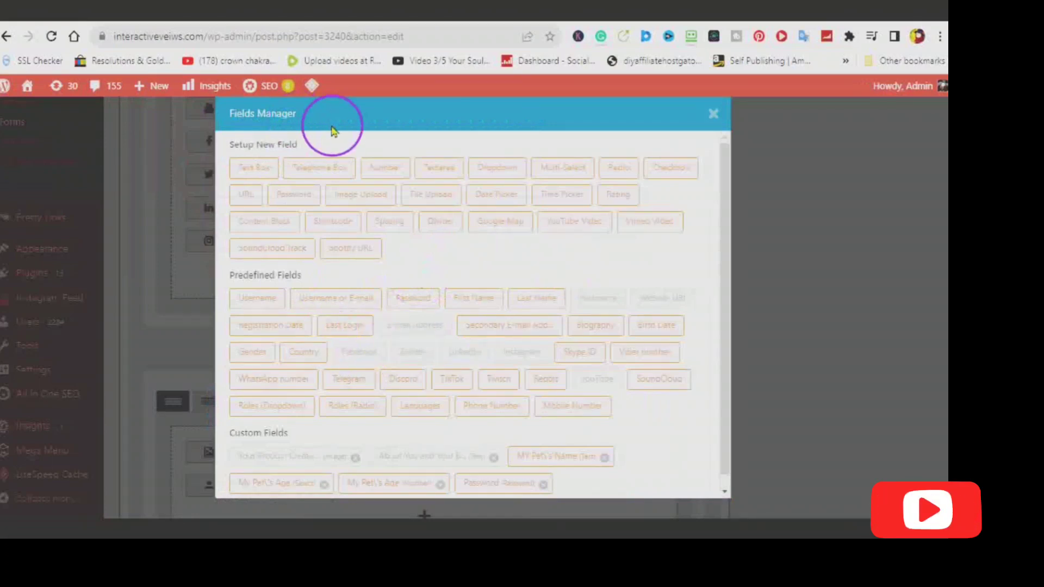
pyautogui.scroll(-1, 407, 359)
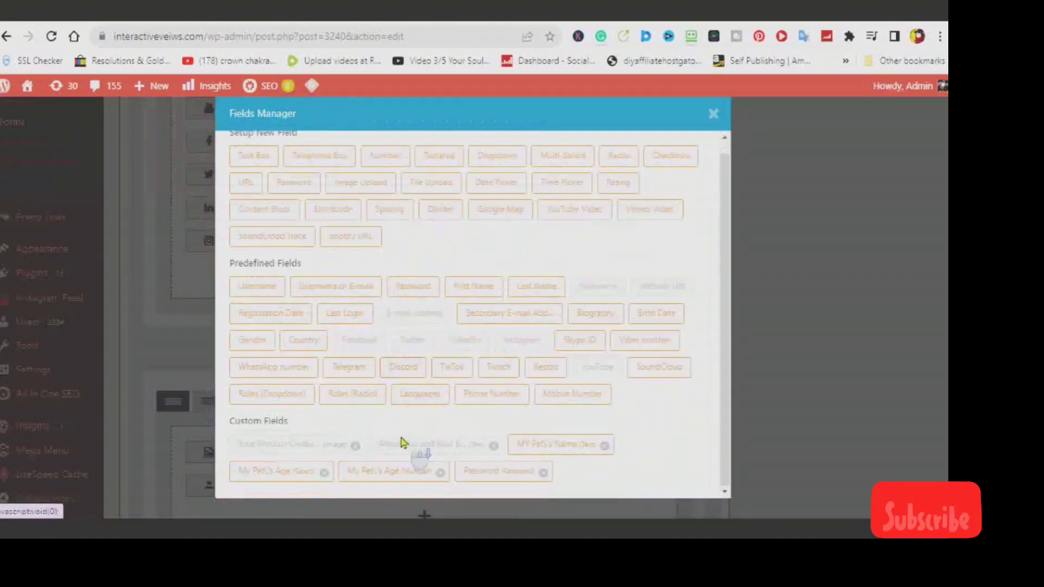
pyautogui.scroll(1, 401, 438)
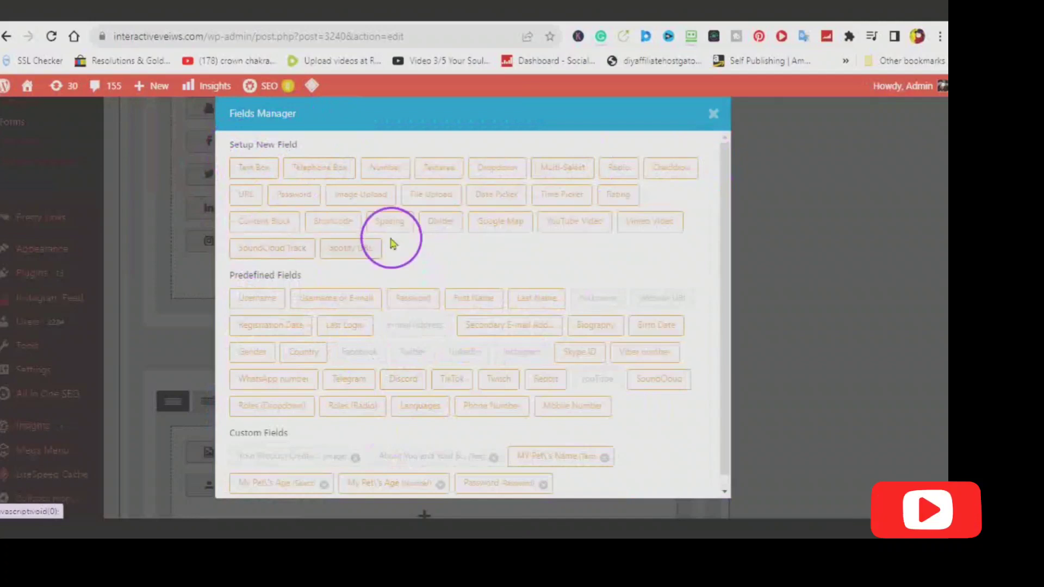
pyautogui.click(251, 173)
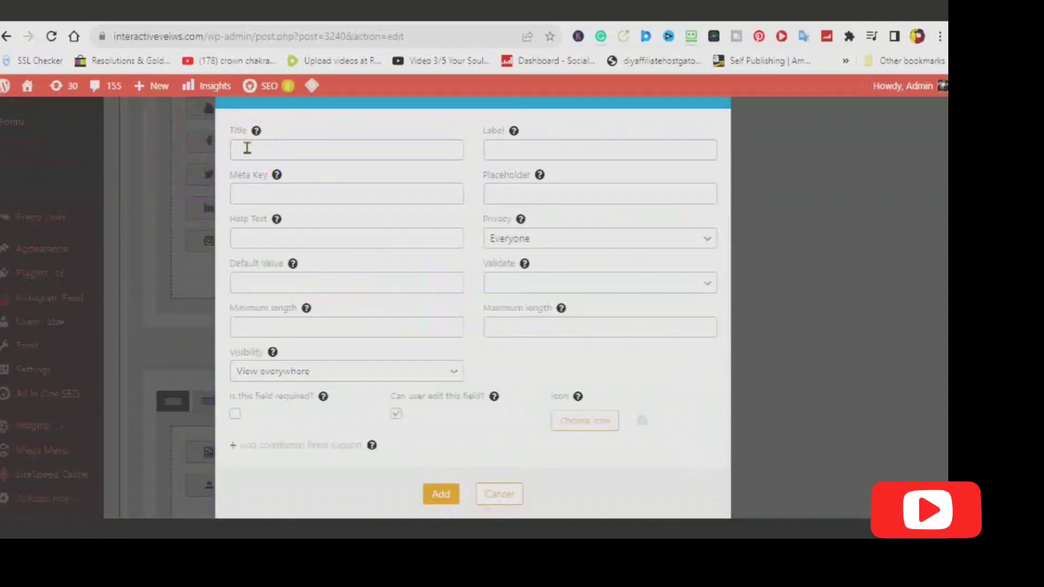
pyautogui.click(246, 148)
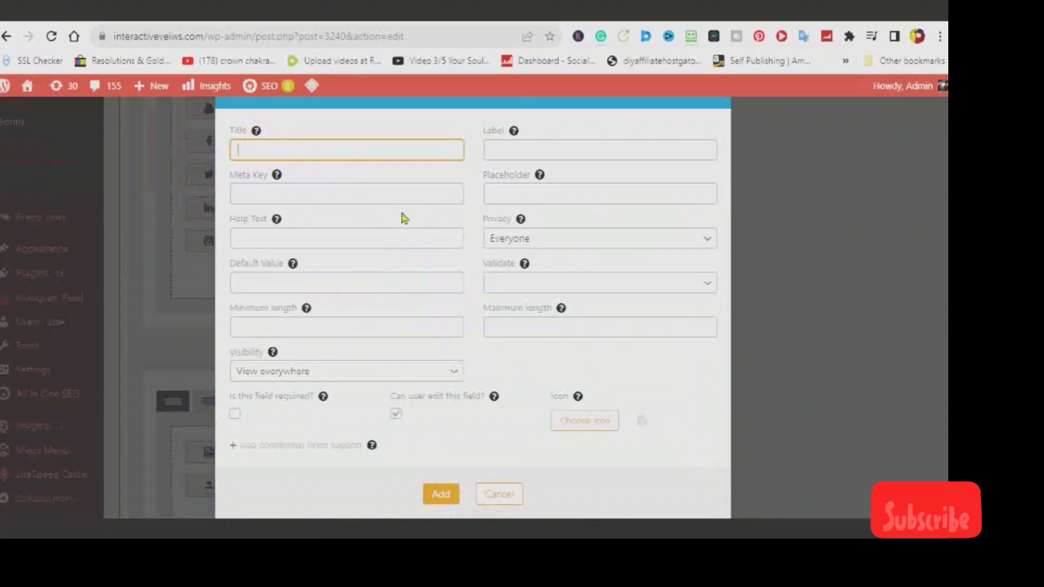
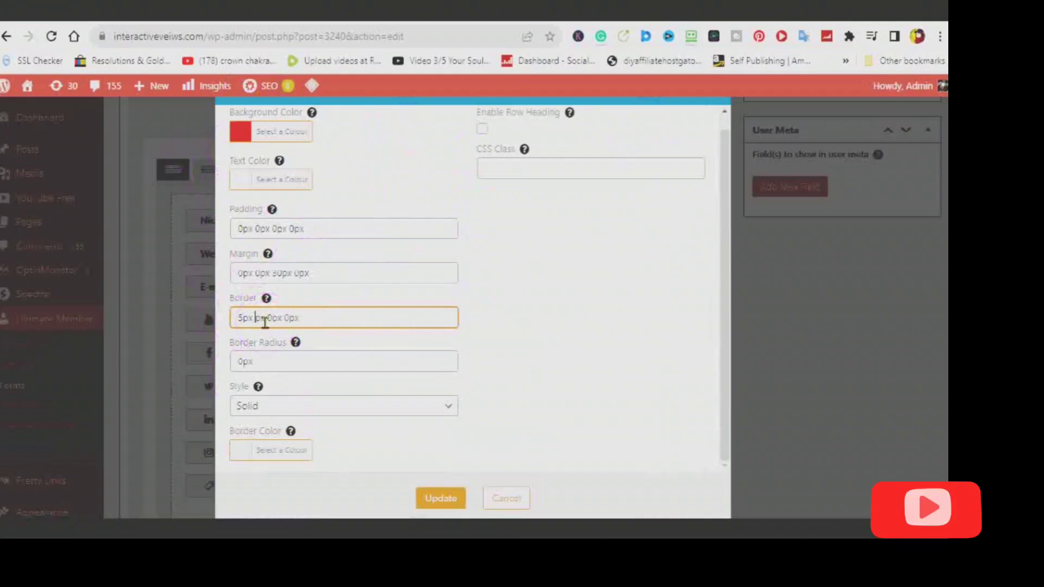
# Set the row's border widths to 5px 5px 5px 5px
pyautogui.press('BackSpace')
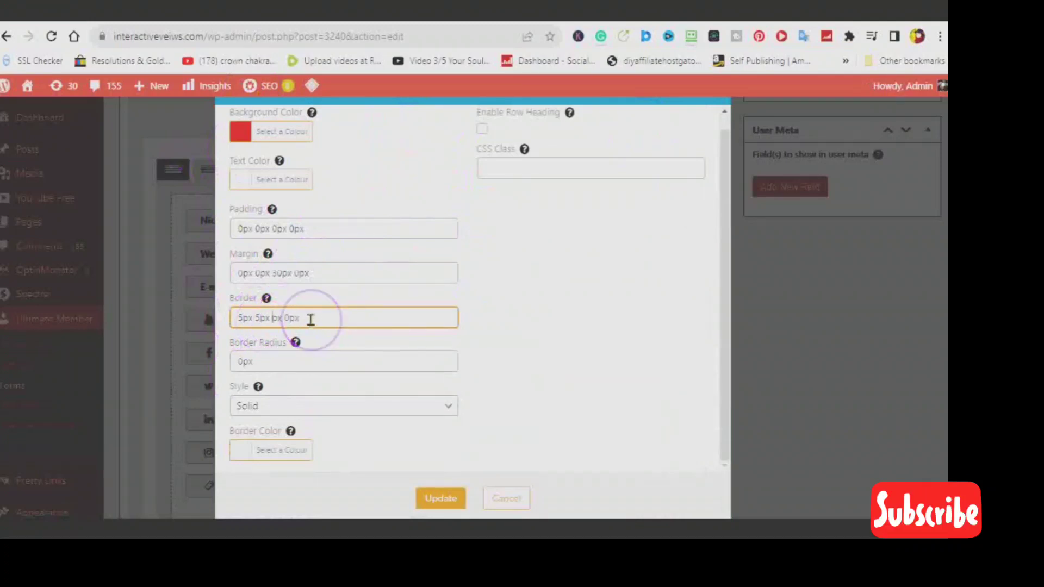
pyautogui.write('5')
pyautogui.press('BackSpace')
pyautogui.write('5')
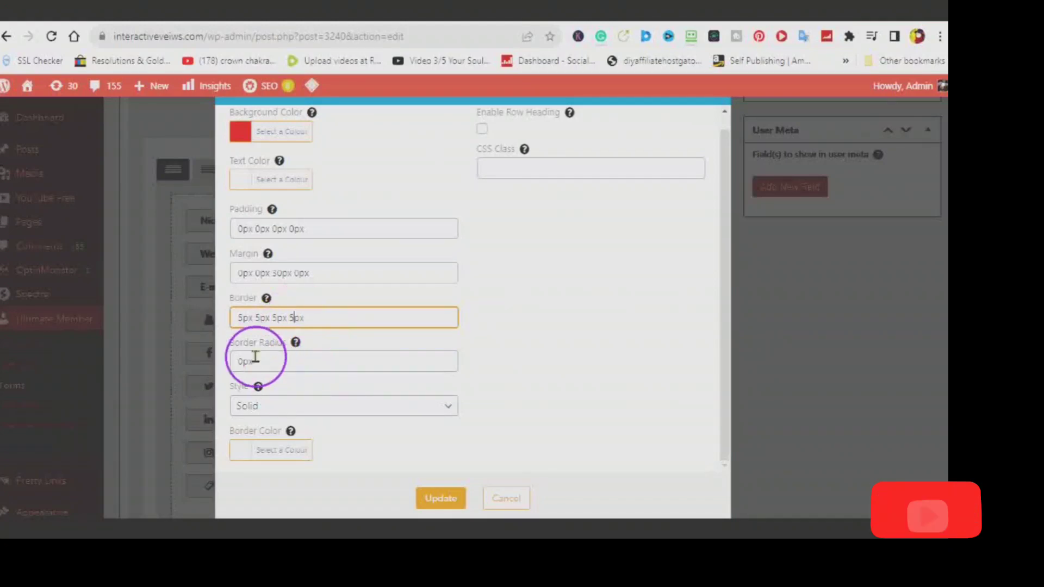
# Set the row's border style to Dashed and its border colour to white (#ffffff), and apply the row settings
pyautogui.click(446, 413)
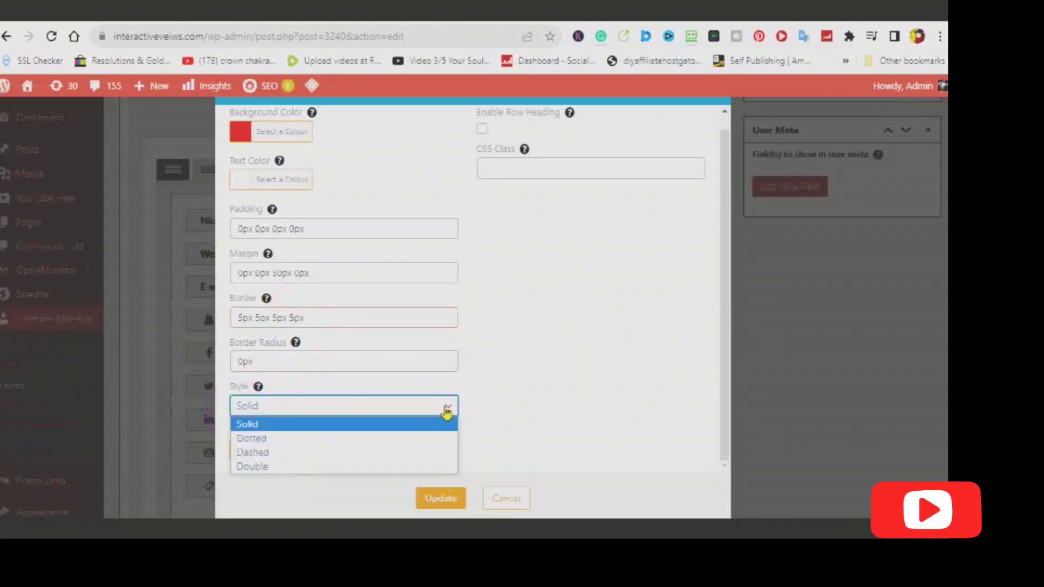
pyautogui.click(251, 453)
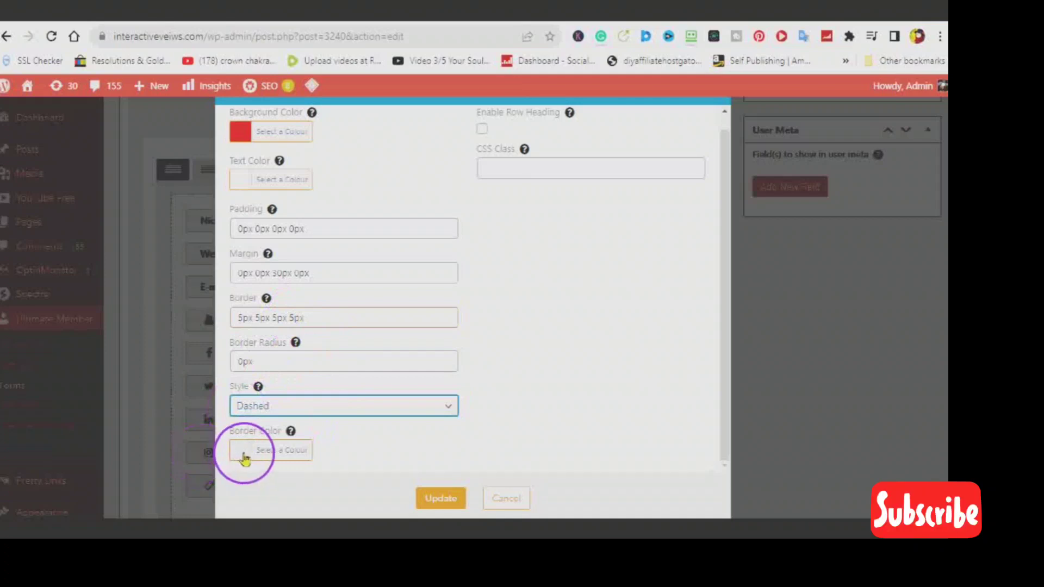
pyautogui.click(244, 459)
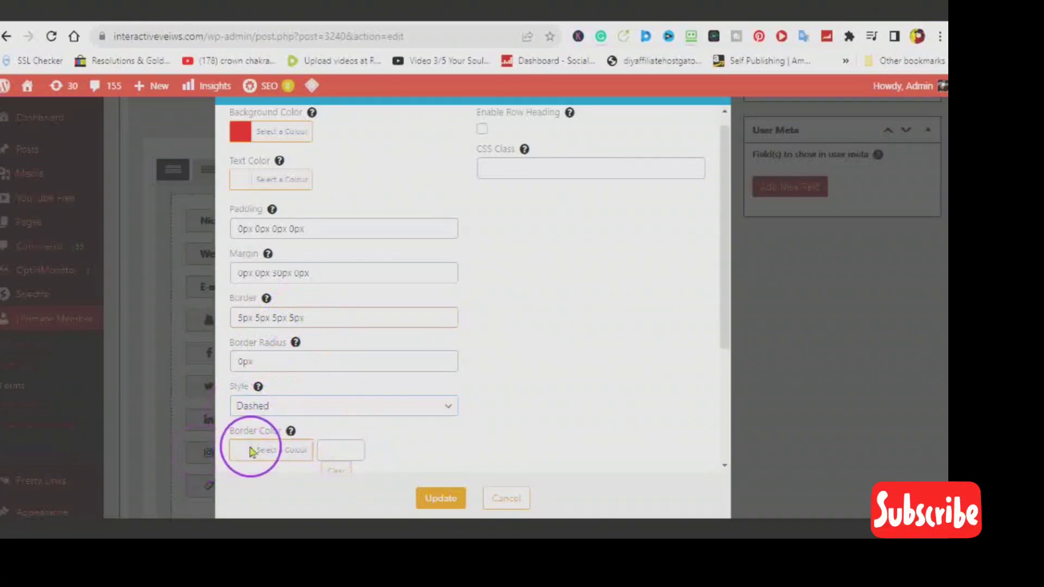
pyautogui.scroll(-1, 415, 433)
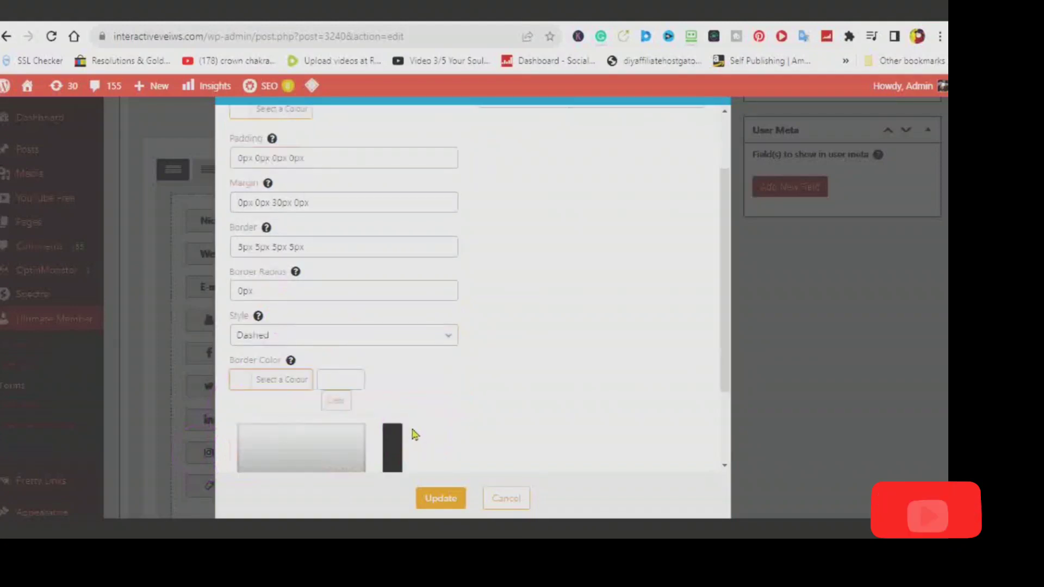
pyautogui.scroll(-1, 408, 415)
pyautogui.scroll(-1, 437, 429)
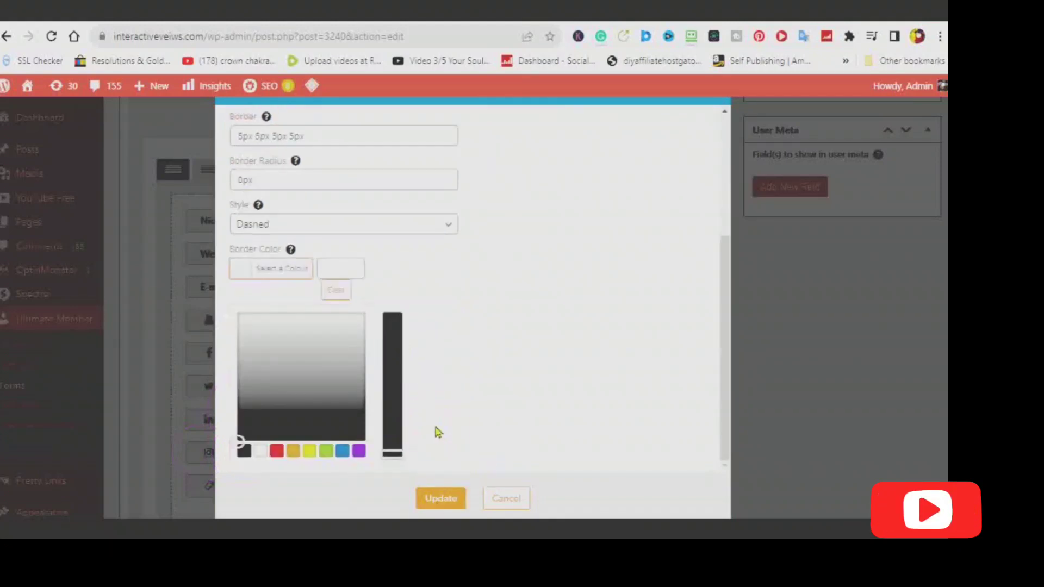
pyautogui.click(241, 275)
pyautogui.click(237, 461)
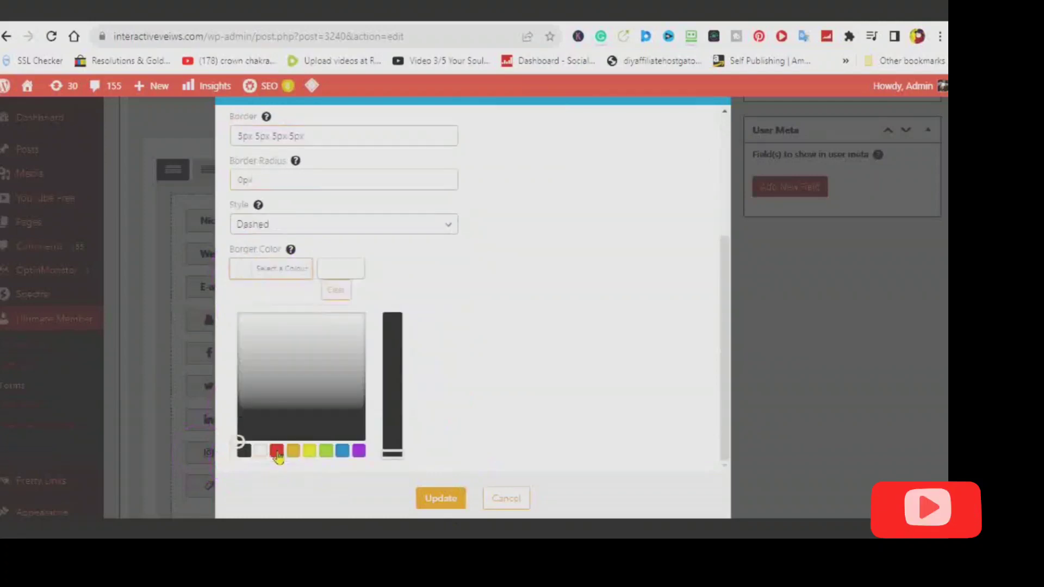
pyautogui.click(261, 451)
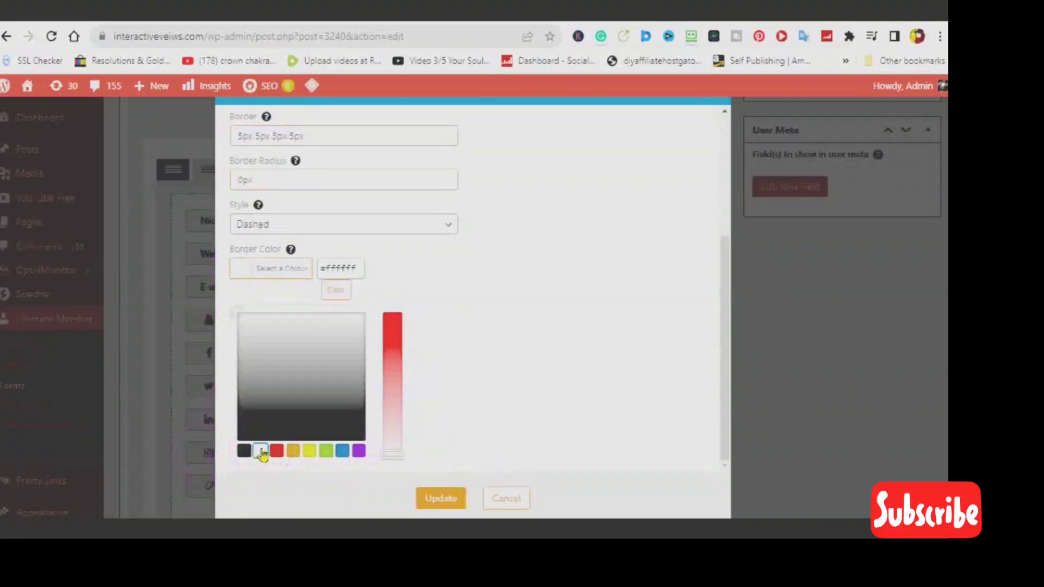
pyautogui.click(441, 500)
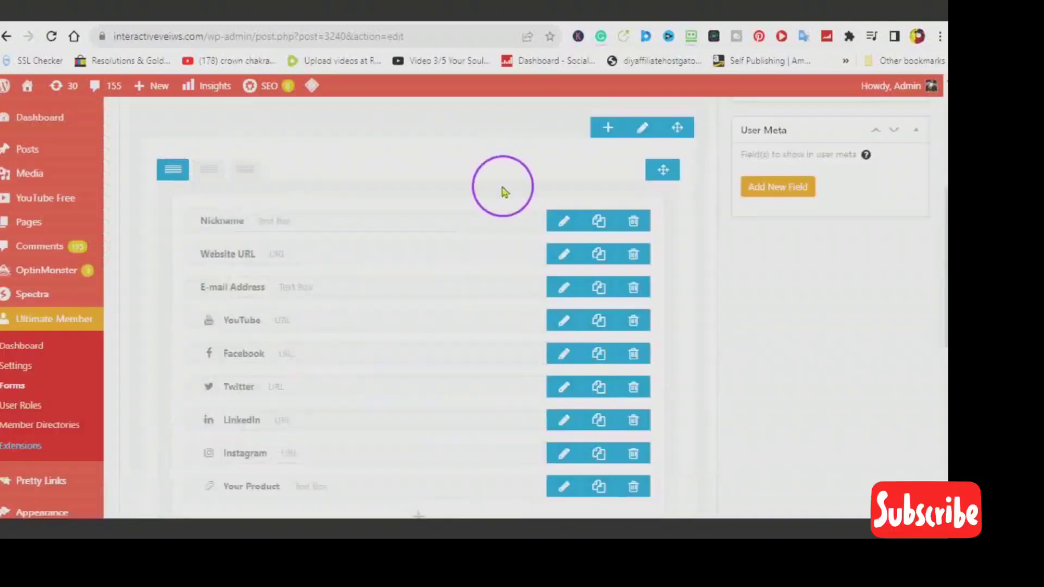
# Preview the form live to check the row's background and border around the Nickname to Your Product fields, and return to editing
pyautogui.scroll(3, 458, 223)
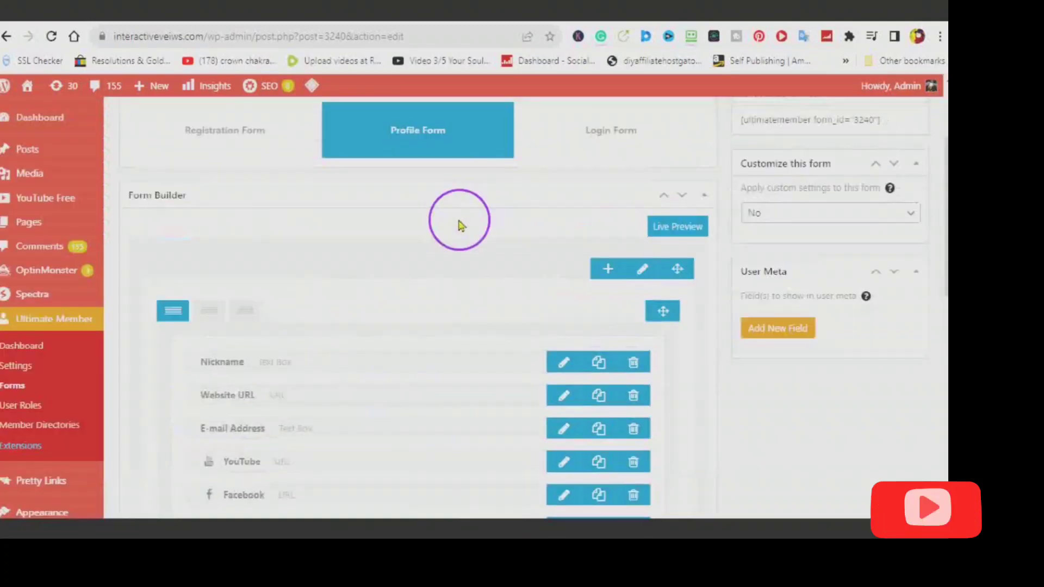
pyautogui.click(676, 231)
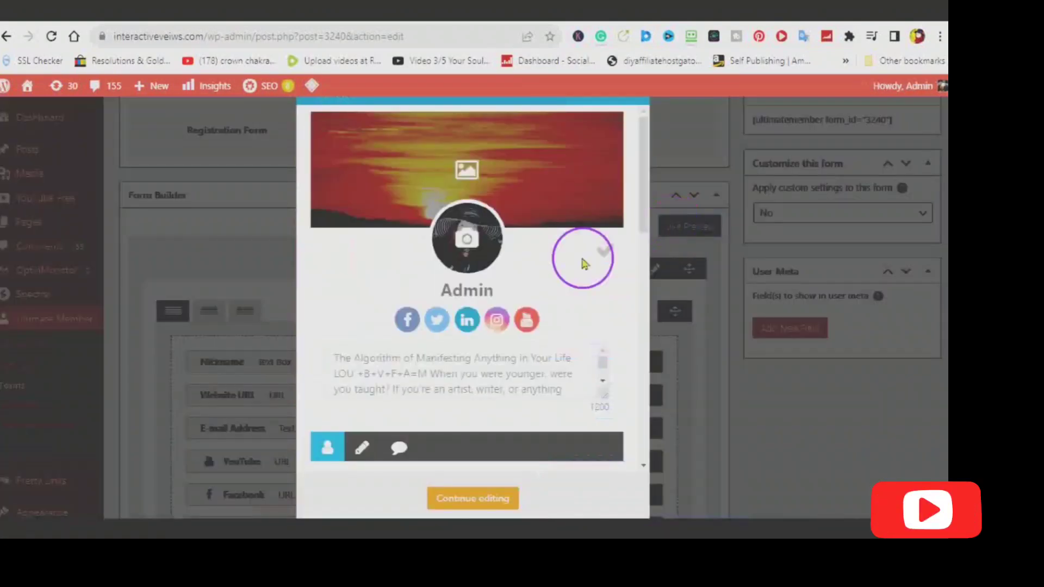
pyautogui.scroll(-2, 557, 252)
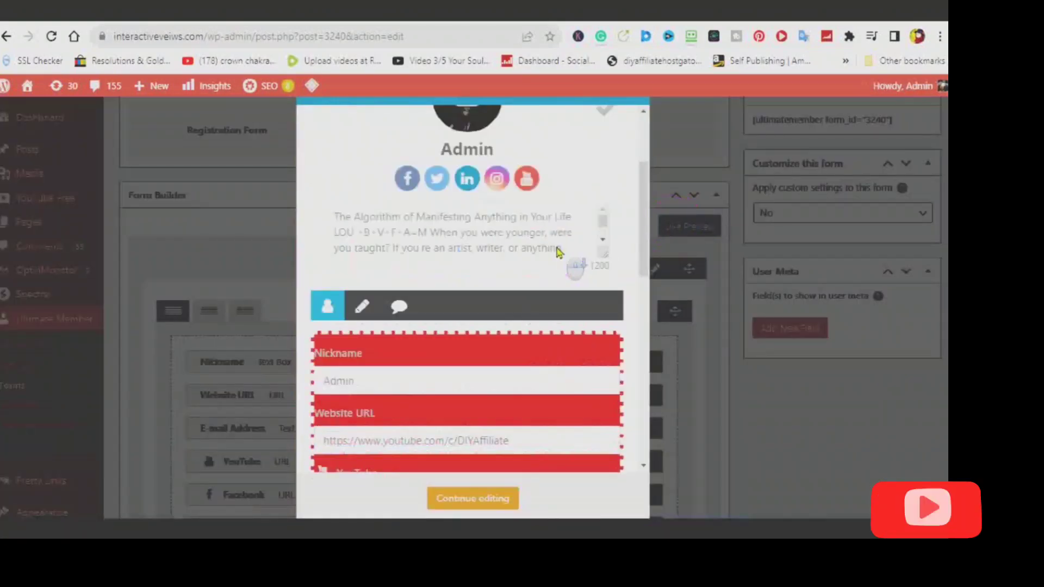
pyautogui.scroll(-9, 558, 252)
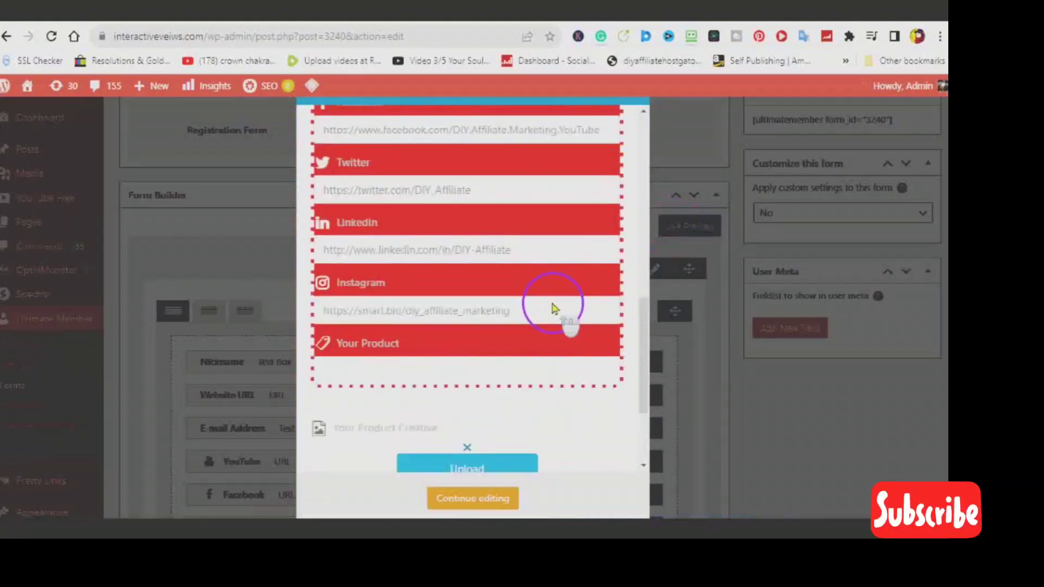
pyautogui.scroll(8, 551, 308)
pyautogui.scroll(-6, 552, 308)
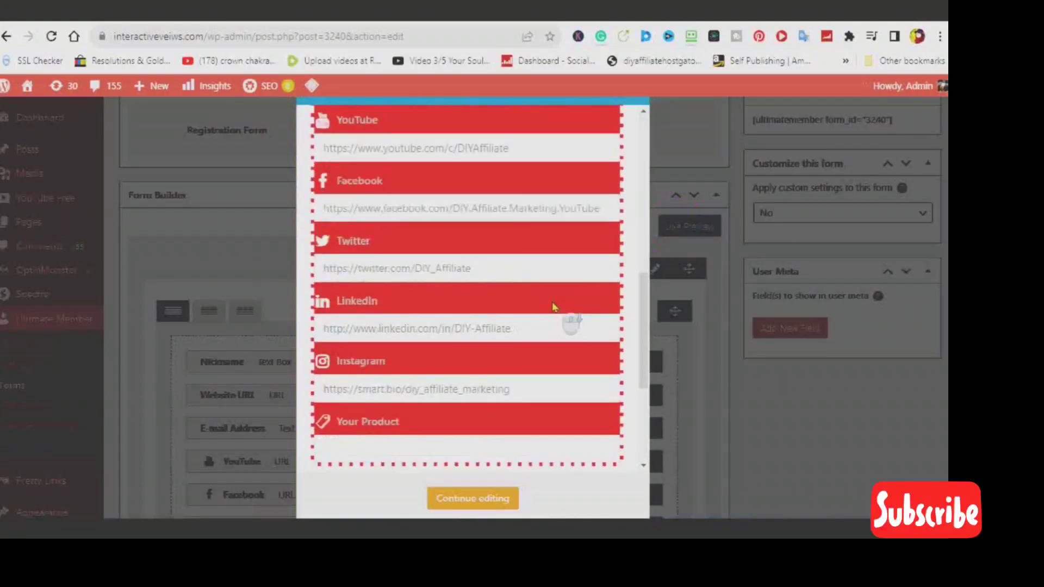
pyautogui.scroll(-5, 552, 308)
pyautogui.scroll(8, 549, 373)
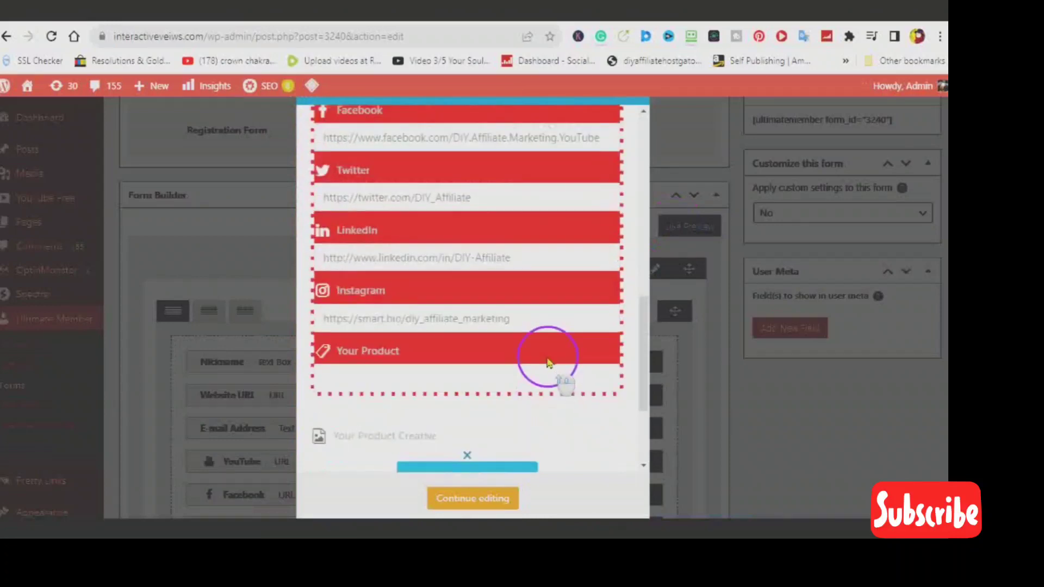
pyautogui.scroll(2, 546, 352)
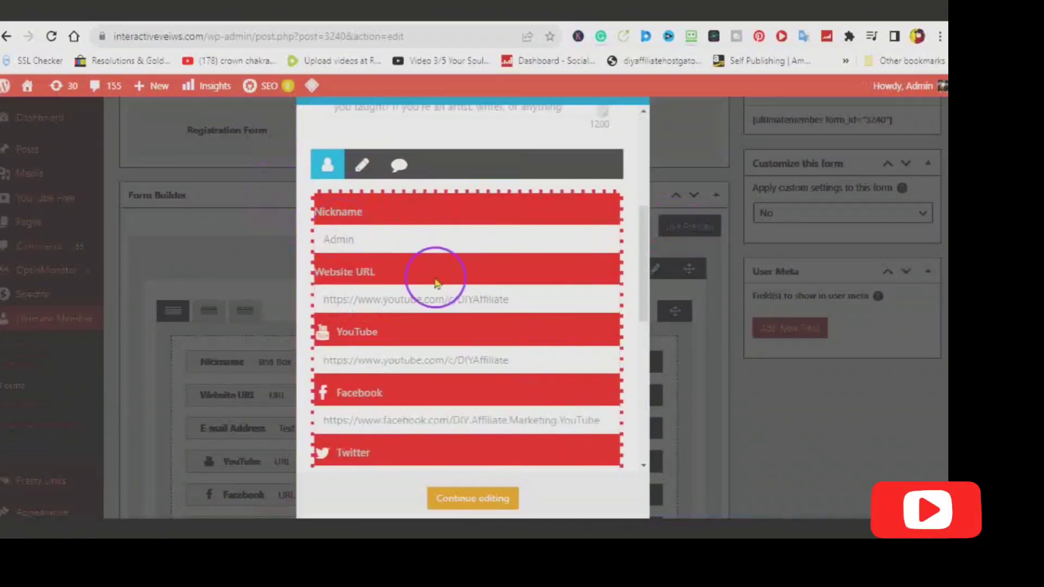
pyautogui.click(474, 506)
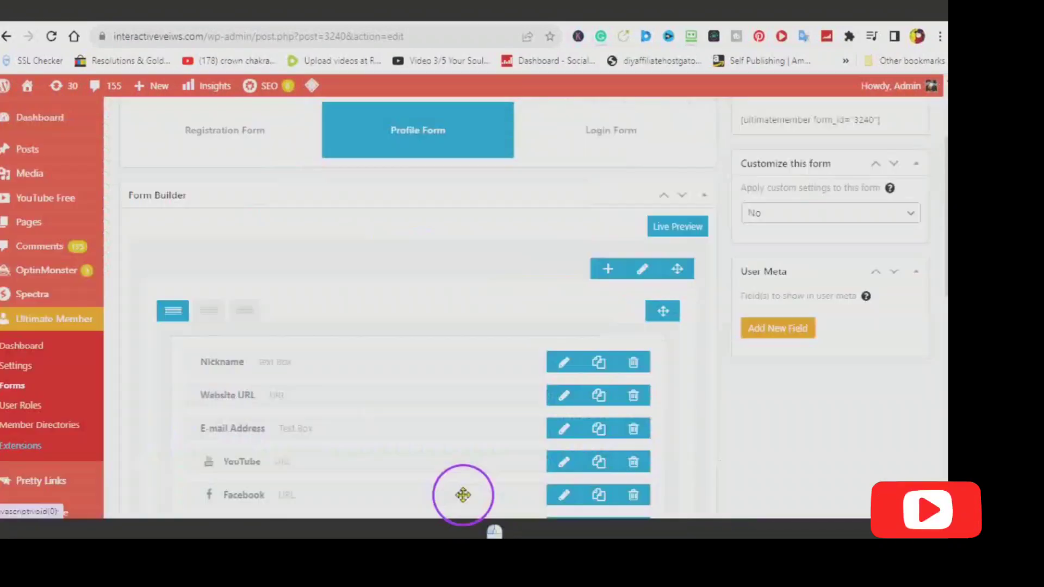
# Reopen the settings of the row containing Nickname, clear its background colour and check the text colour
pyautogui.scroll(-3, 442, 364)
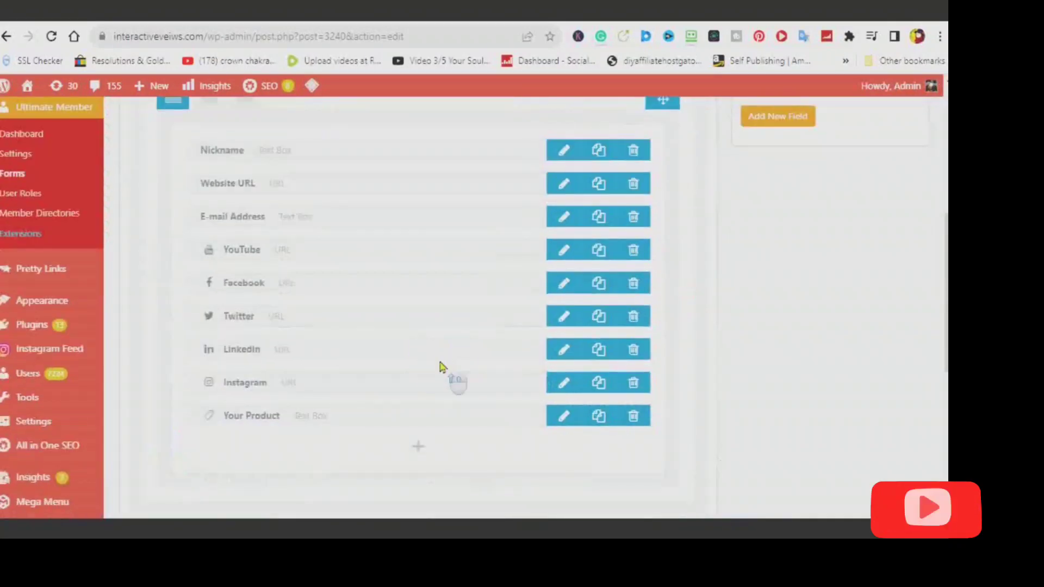
pyautogui.scroll(2, 446, 373)
pyautogui.click(321, 287)
pyautogui.click(641, 200)
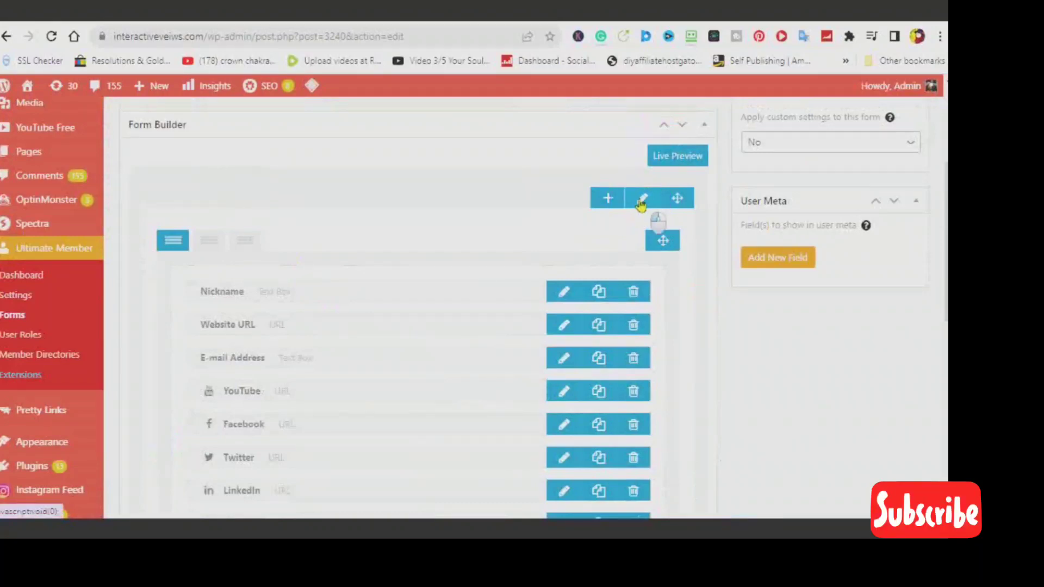
pyautogui.click(242, 145)
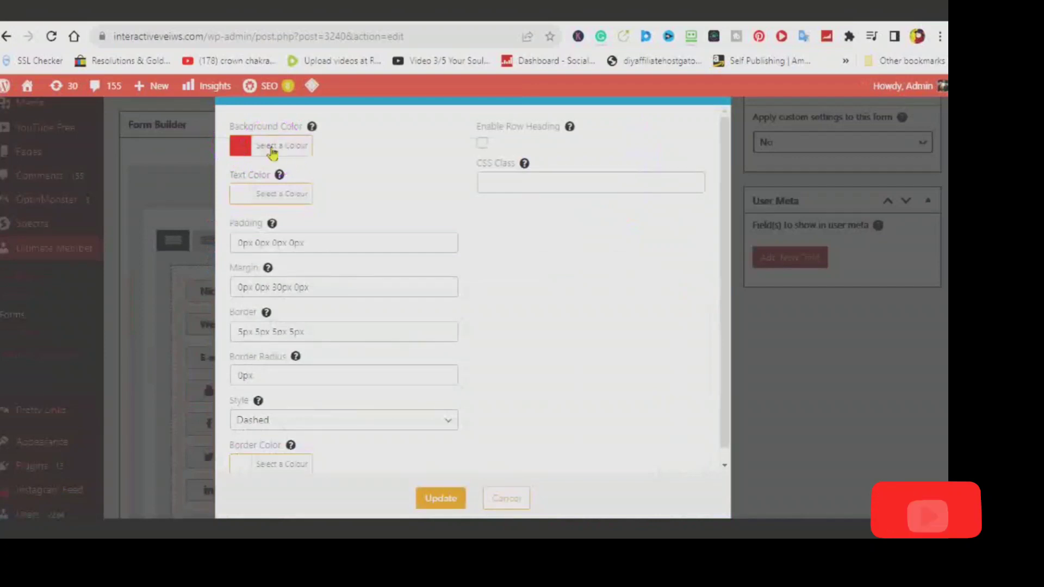
pyautogui.click(272, 151)
pyautogui.click(334, 167)
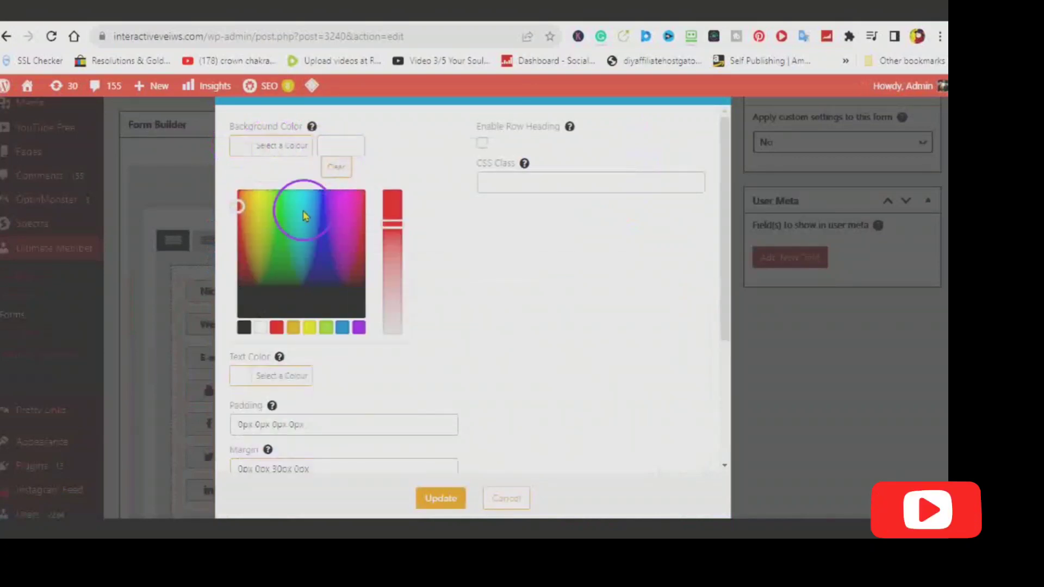
pyautogui.scroll(-3, 261, 311)
pyautogui.click(283, 234)
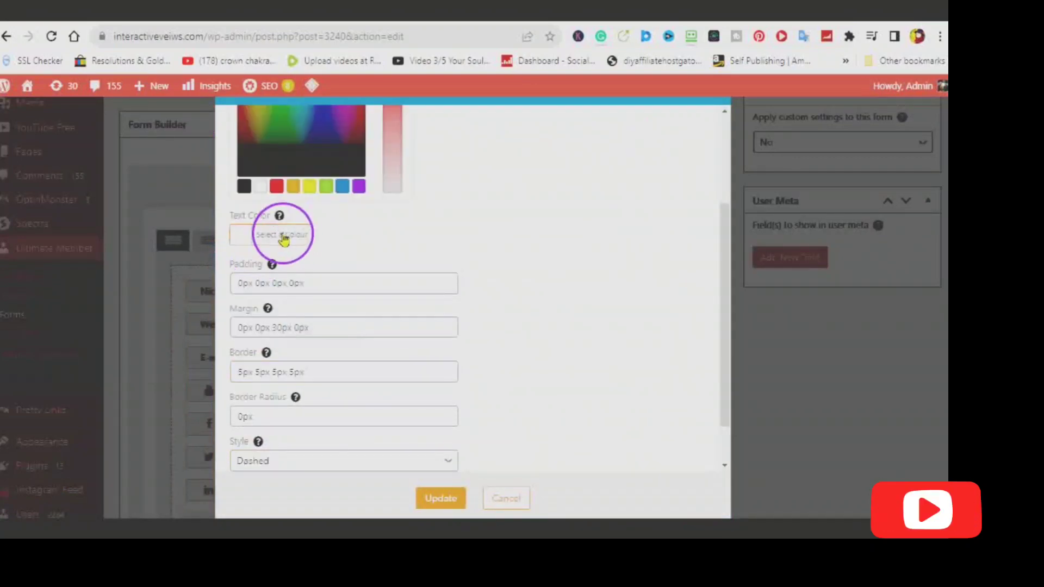
pyautogui.scroll(3, 282, 244)
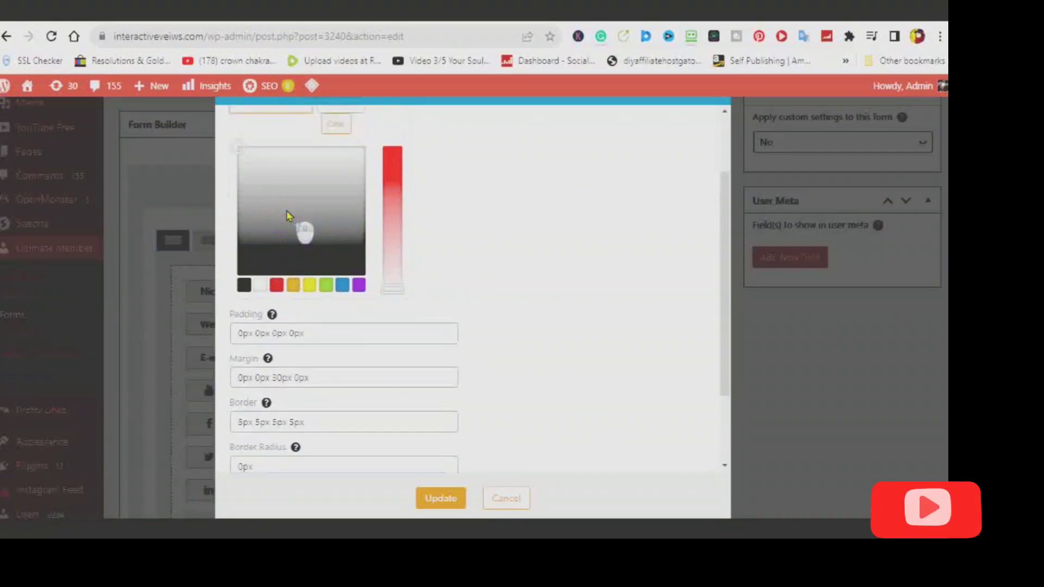
# Set the row's border widths to 0px 0px 0px 0px and apply the row settings
pyautogui.scroll(-4, 299, 296)
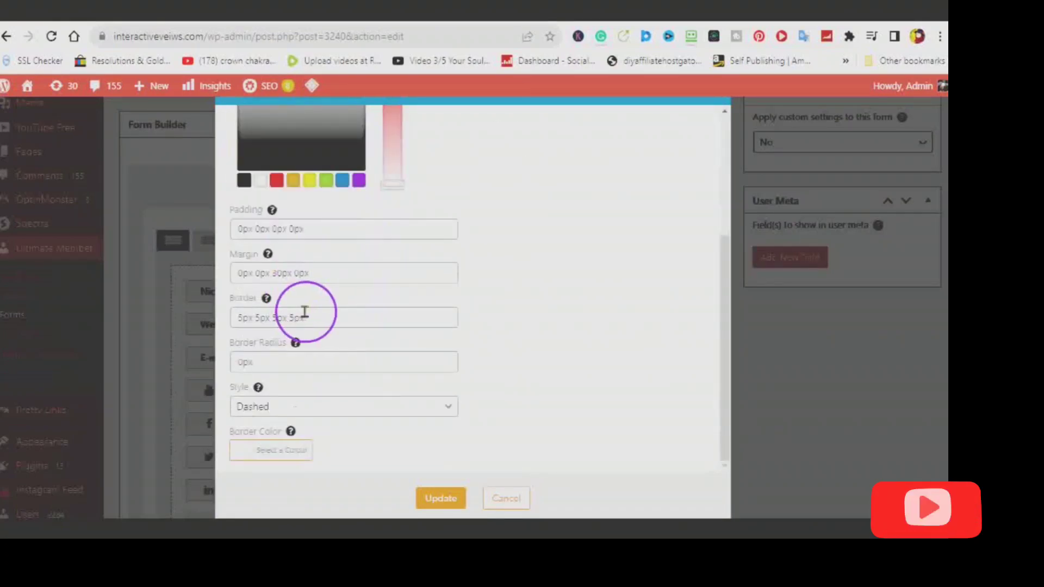
pyautogui.click(241, 317)
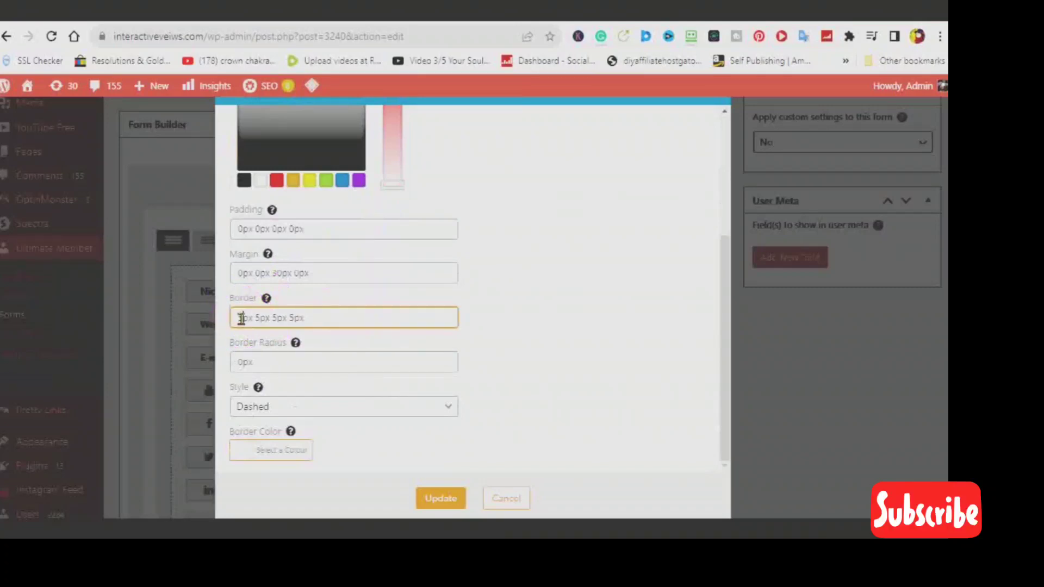
pyautogui.press('BackSpace')
pyautogui.write('0')
pyautogui.click(259, 317)
pyautogui.press('BackSpace')
pyautogui.write('0')
pyautogui.click(275, 316)
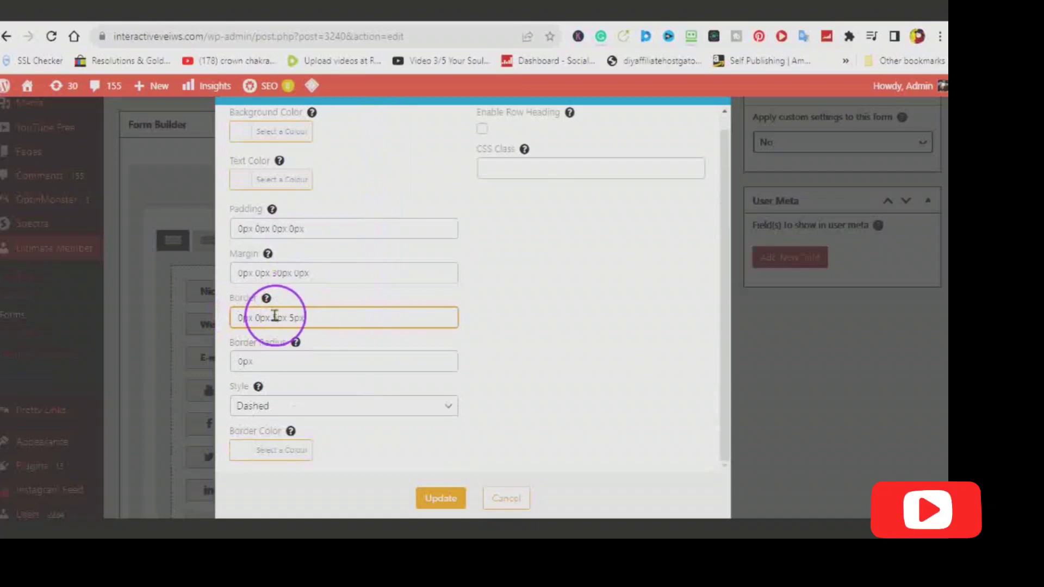
pyautogui.press('BackSpace')
pyautogui.write('0')
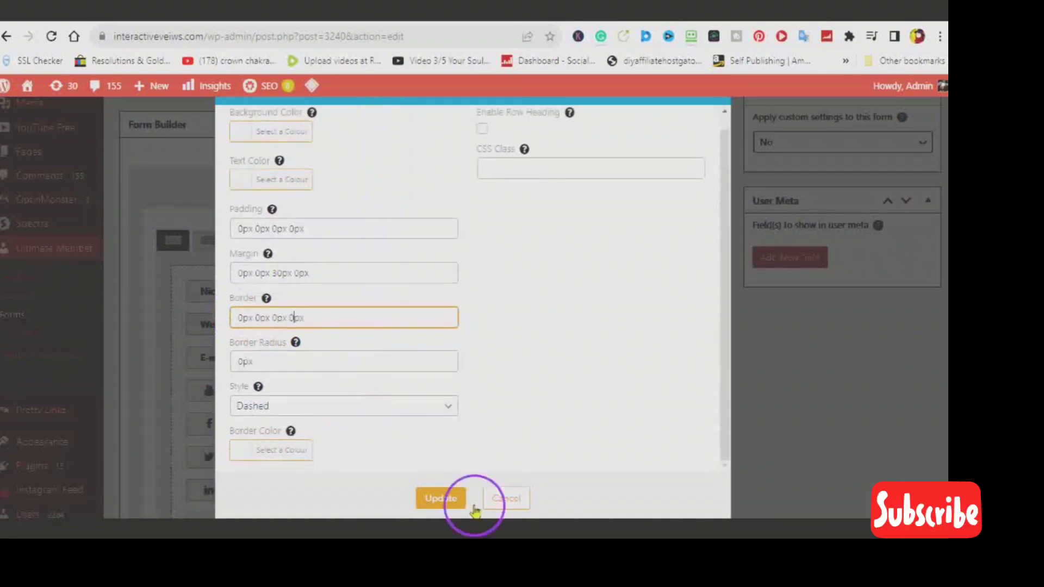
pyautogui.click(440, 498)
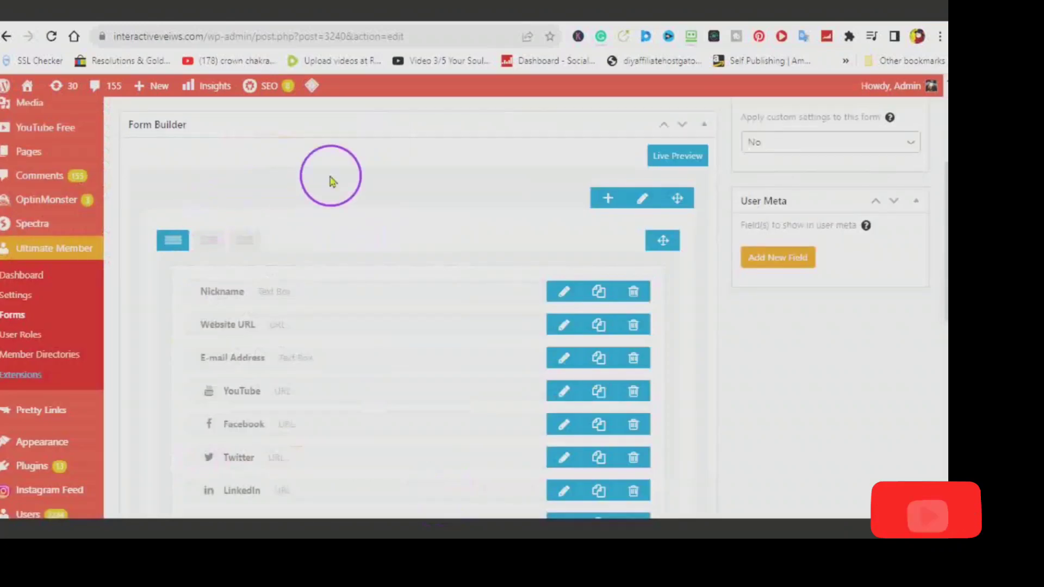
# Preview the form live, review the profile header and every field down to About You and Your Business, and return to editing
pyautogui.scroll(-5, 328, 180)
pyautogui.scroll(5, 344, 243)
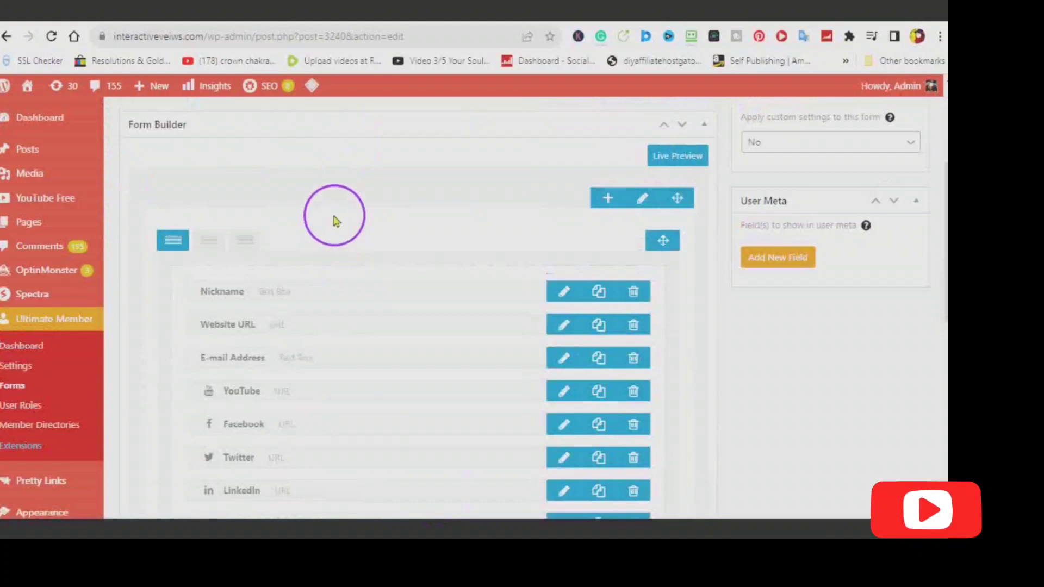
pyautogui.scroll(-4, 334, 222)
pyautogui.scroll(-5, 353, 249)
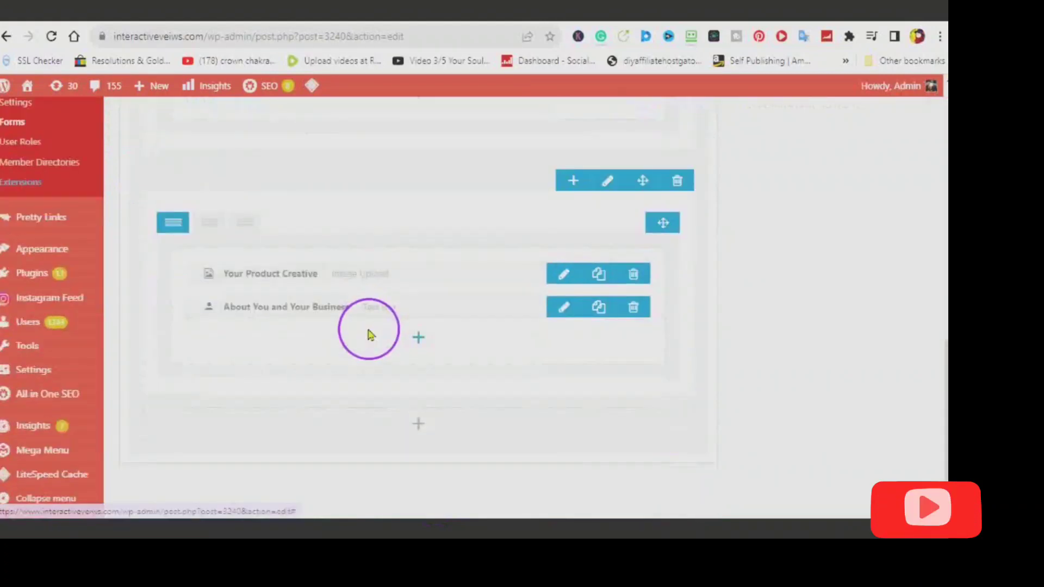
pyautogui.scroll(10, 367, 326)
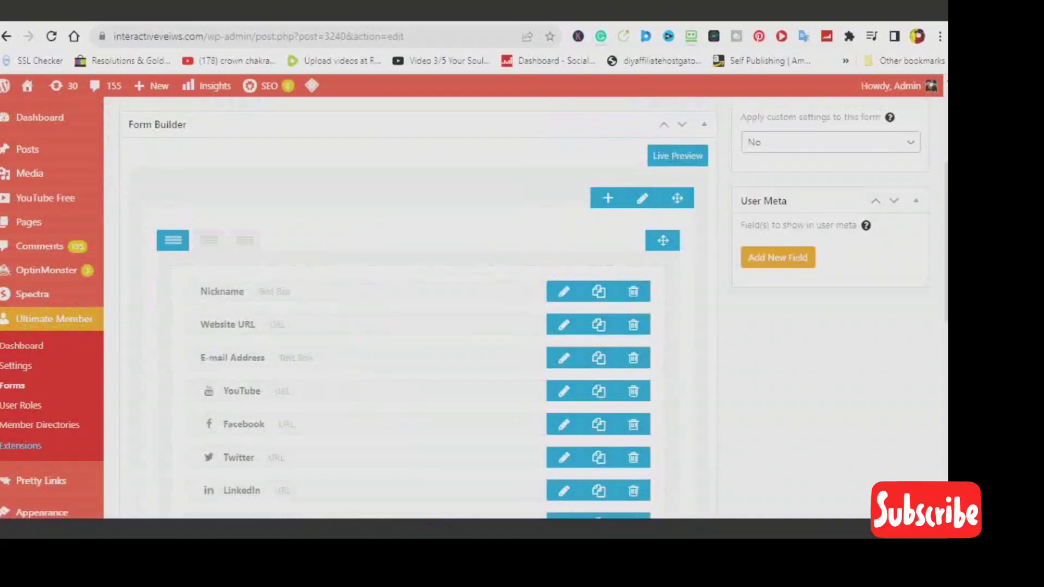
pyautogui.click(368, 507)
pyautogui.click(785, 489)
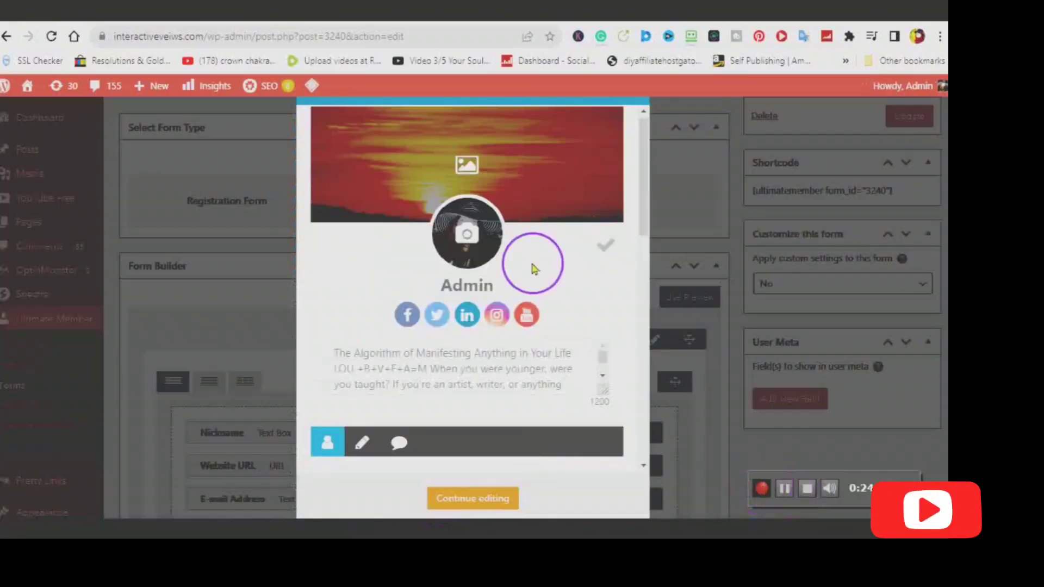
pyautogui.scroll(1, 371, 271)
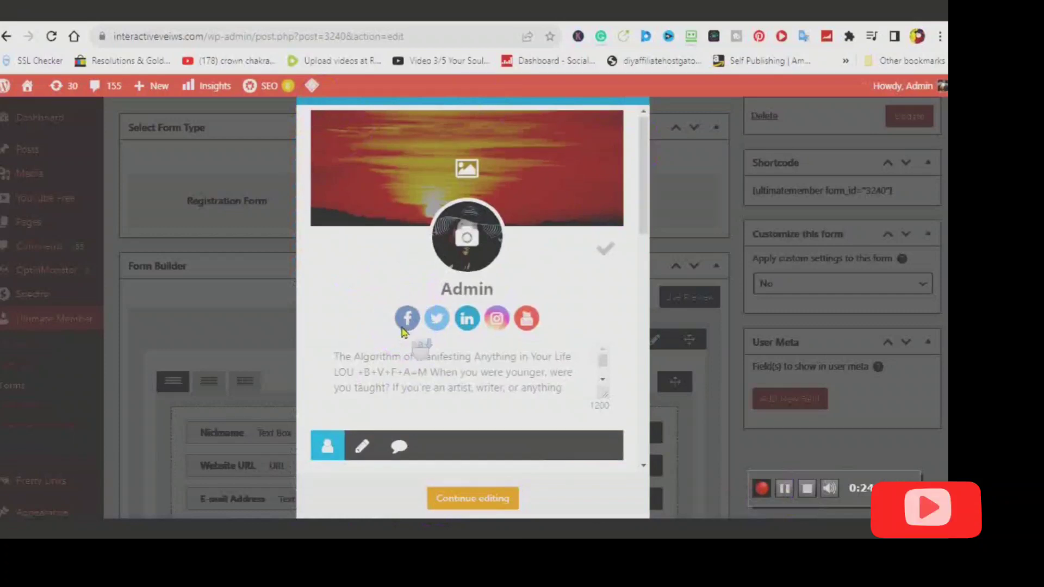
pyautogui.scroll(-3, 408, 321)
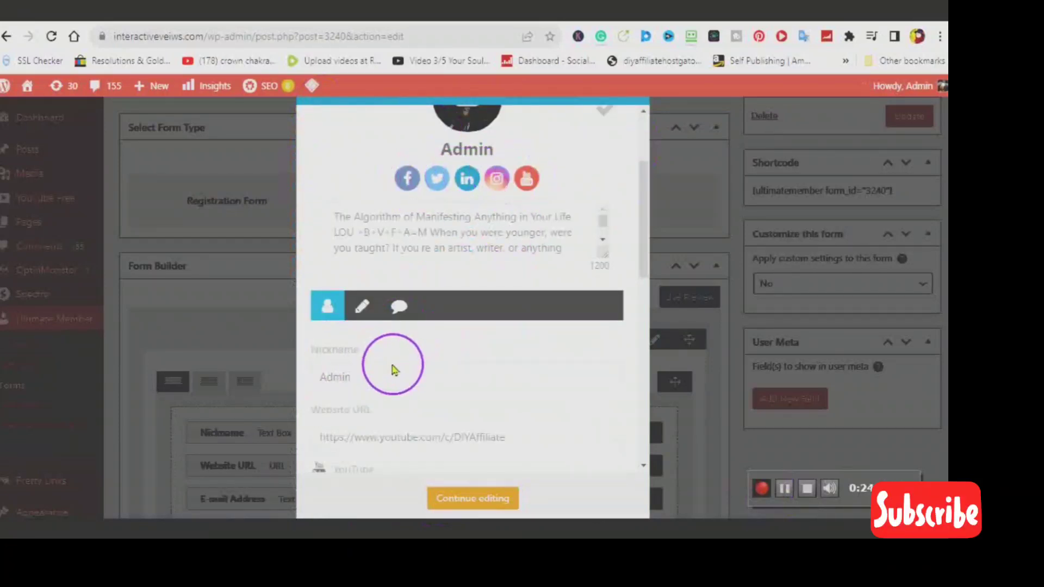
pyautogui.scroll(-1, 390, 368)
pyautogui.scroll(-1, 391, 368)
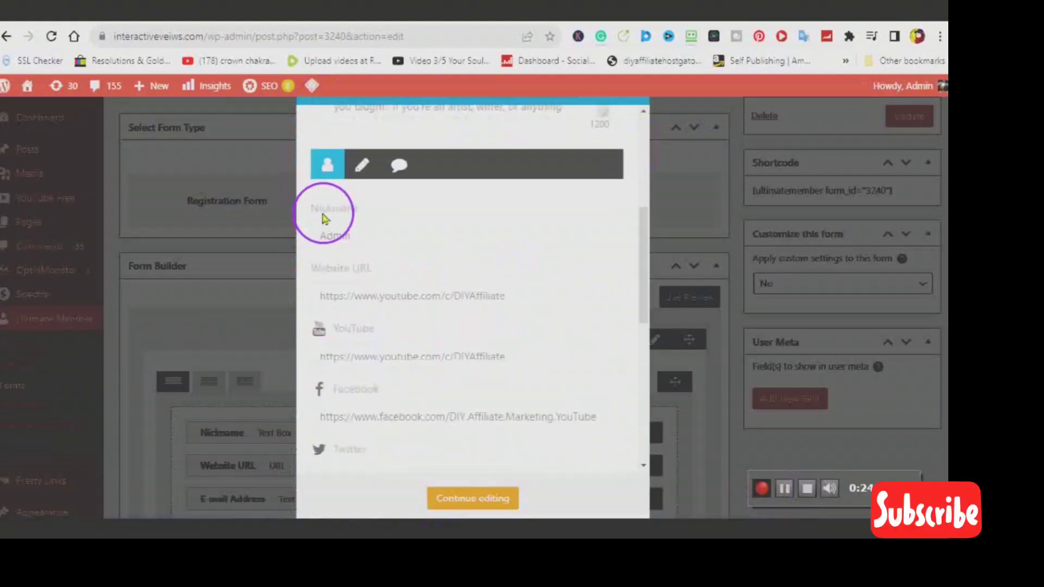
pyautogui.scroll(-2, 402, 277)
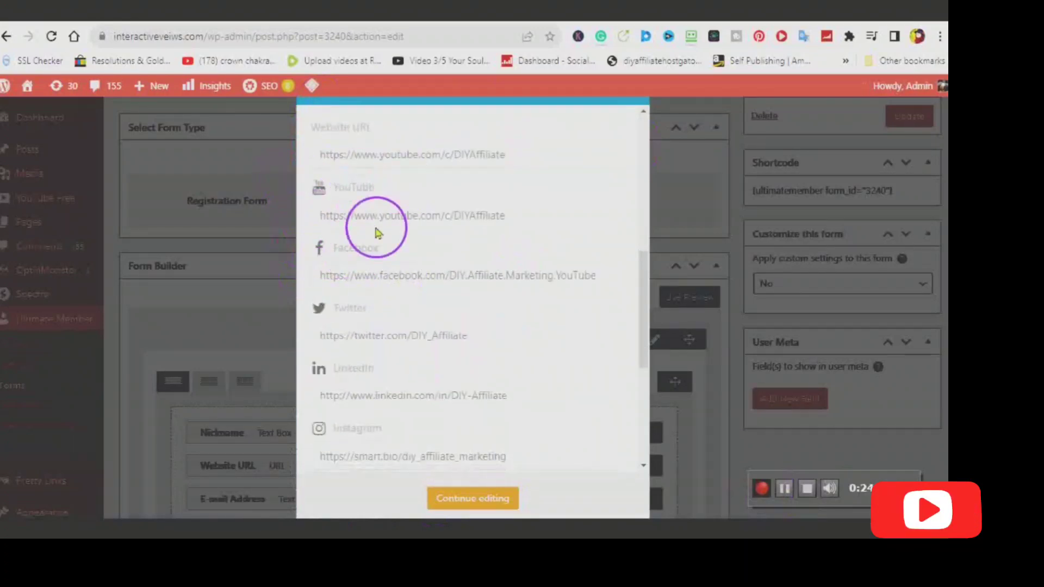
pyautogui.scroll(-4, 348, 385)
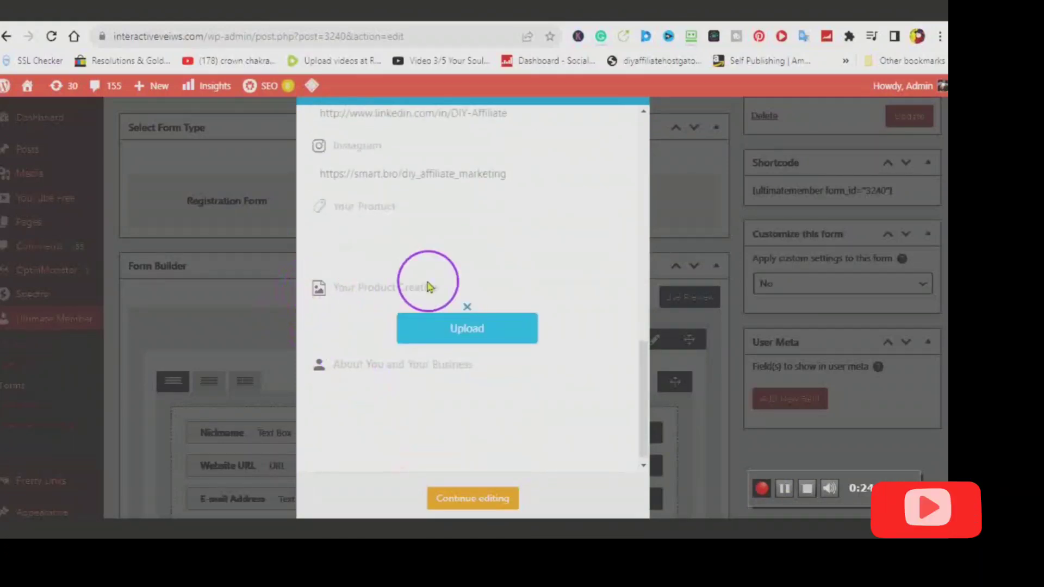
pyautogui.scroll(-1, 333, 356)
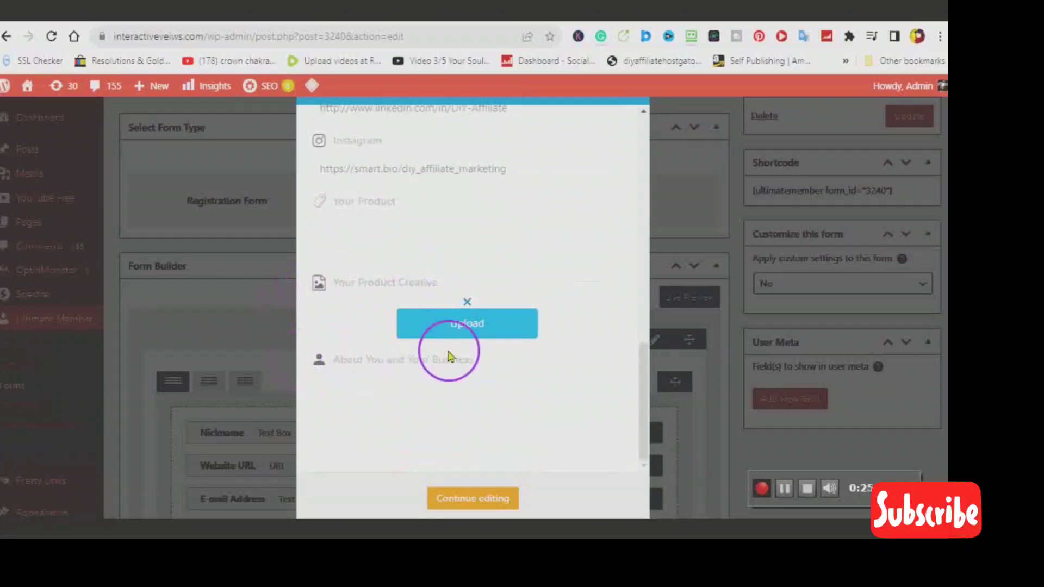
pyautogui.click(472, 499)
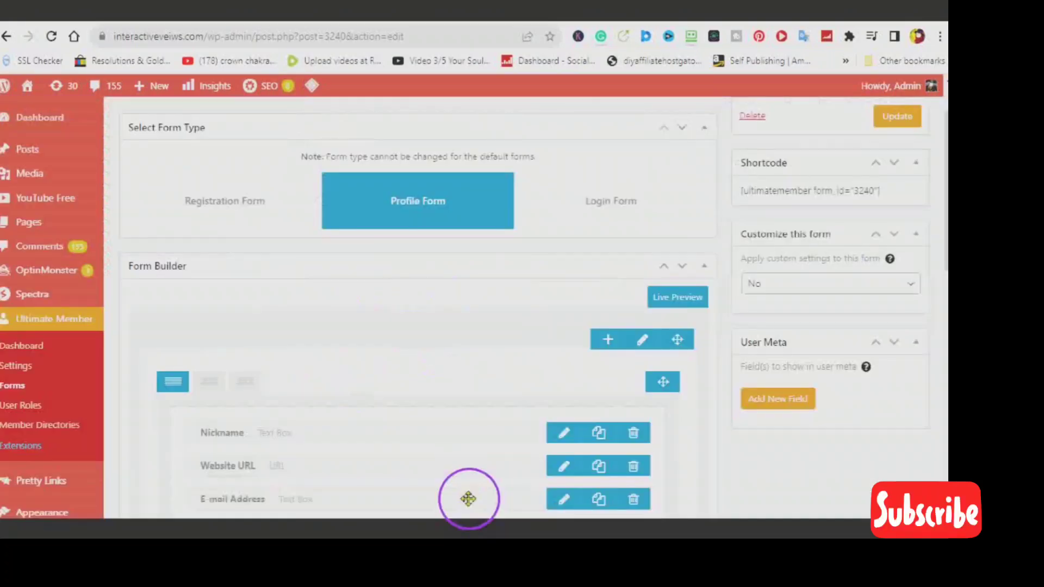
# Look over the form's rows and highlight the Default Profile shortcode text, ultimatemember form_id="3240"
pyautogui.scroll(-7, 468, 499)
pyautogui.scroll(3, 464, 386)
pyautogui.scroll(-4, 463, 388)
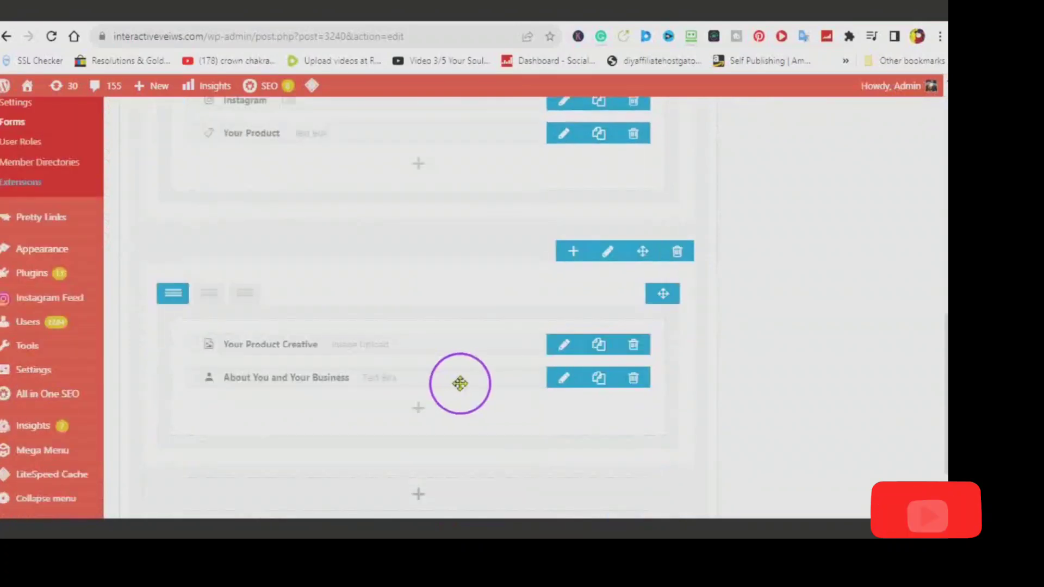
pyautogui.scroll(10, 459, 383)
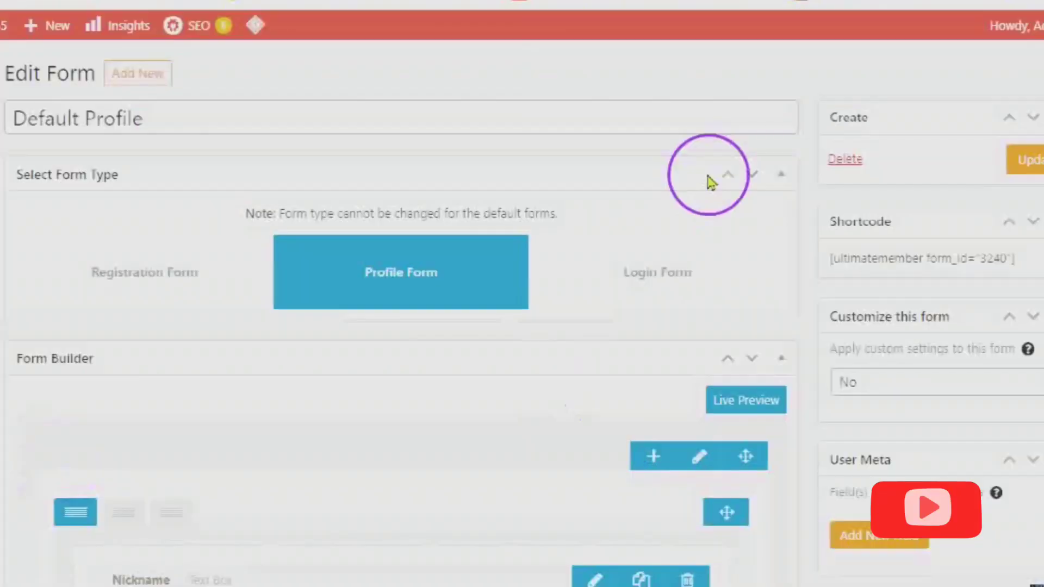
pyautogui.scroll(-2, 875, 186)
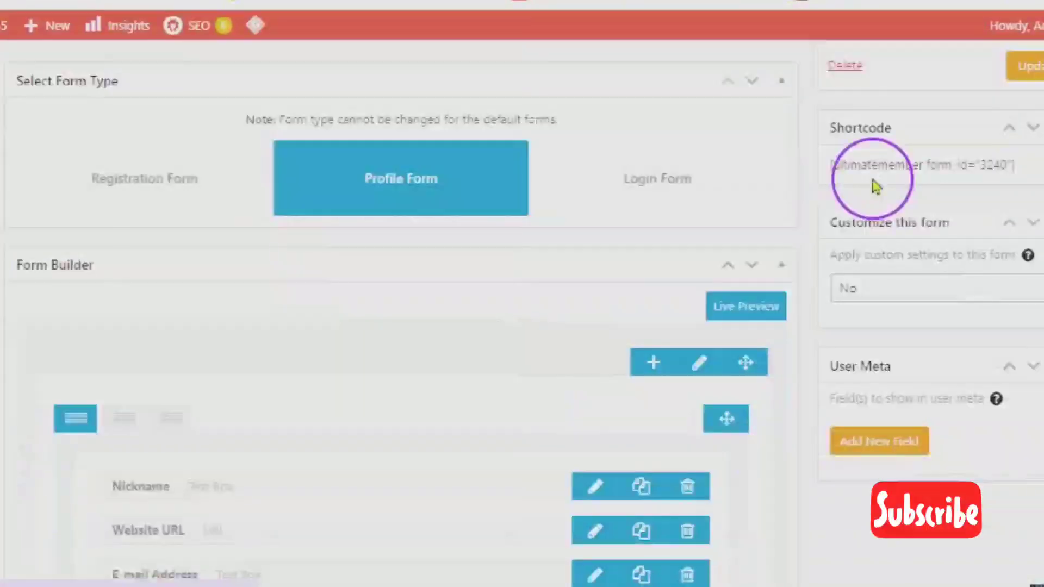
pyautogui.moveTo(832, 166); pyautogui.dragTo(1011, 163)
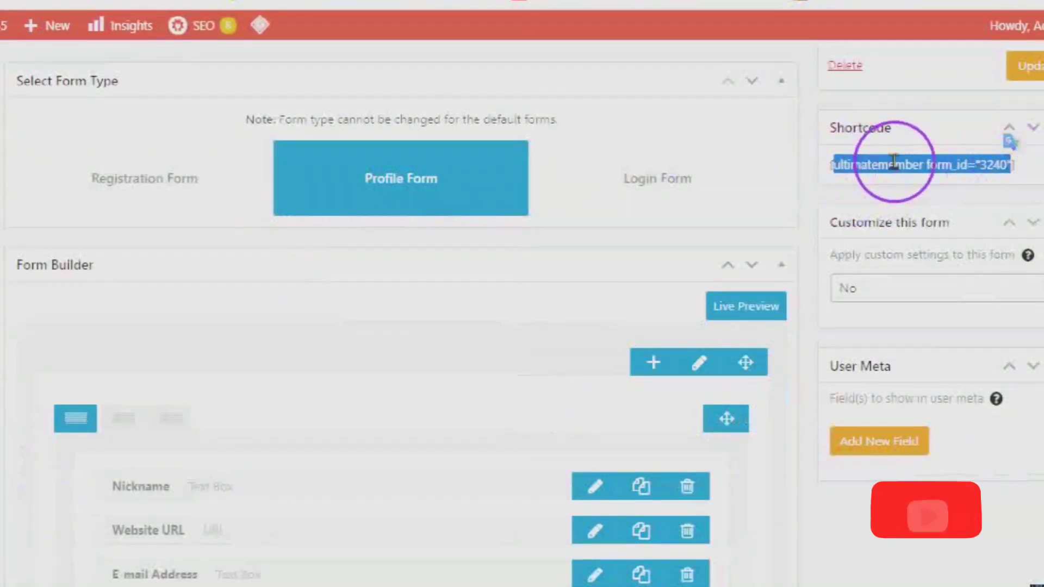
# Apply custom settings to this form by choosing Yes, and make the profile form role-specific to DIY Affiliate Member
pyautogui.scroll(-2, 924, 256)
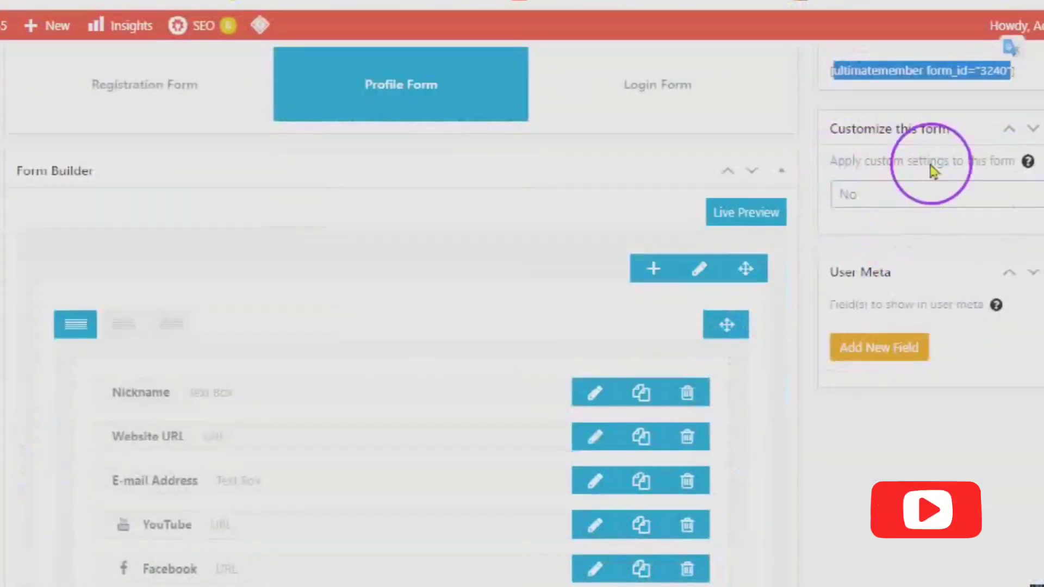
pyautogui.click(1039, 200)
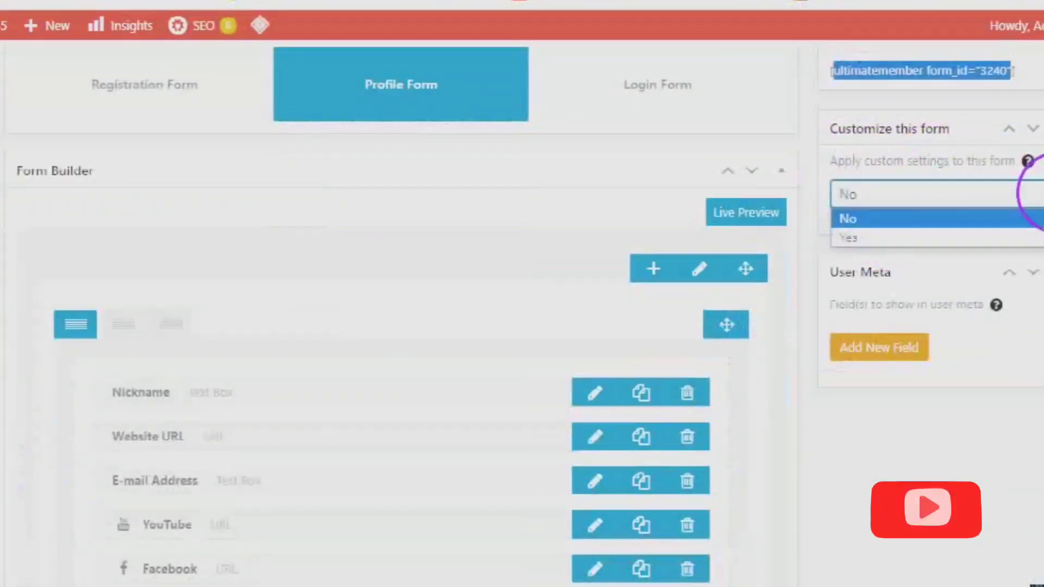
pyautogui.click(866, 239)
pyautogui.scroll(-3, 870, 280)
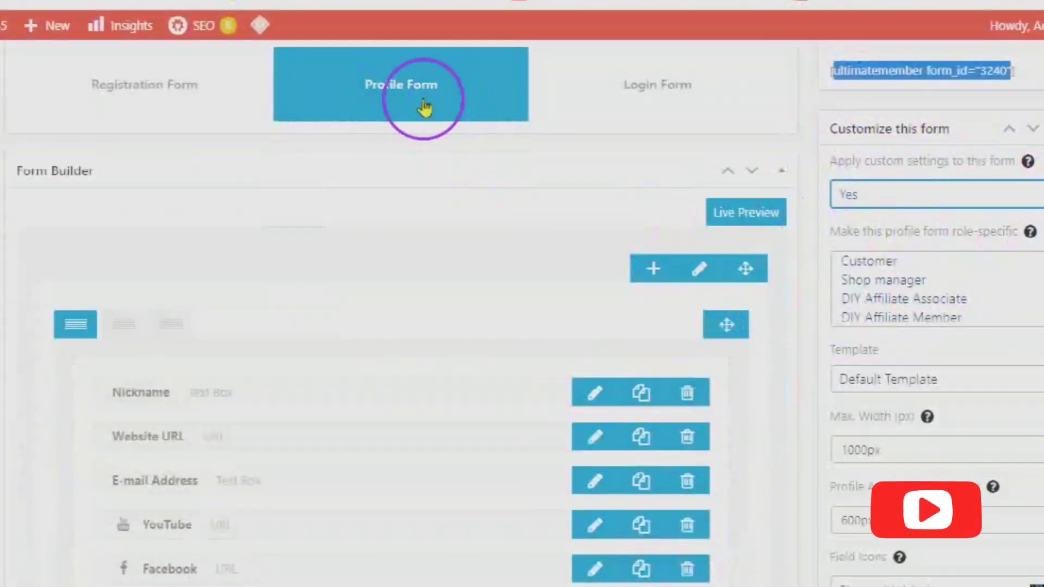
pyautogui.scroll(-1, 867, 281)
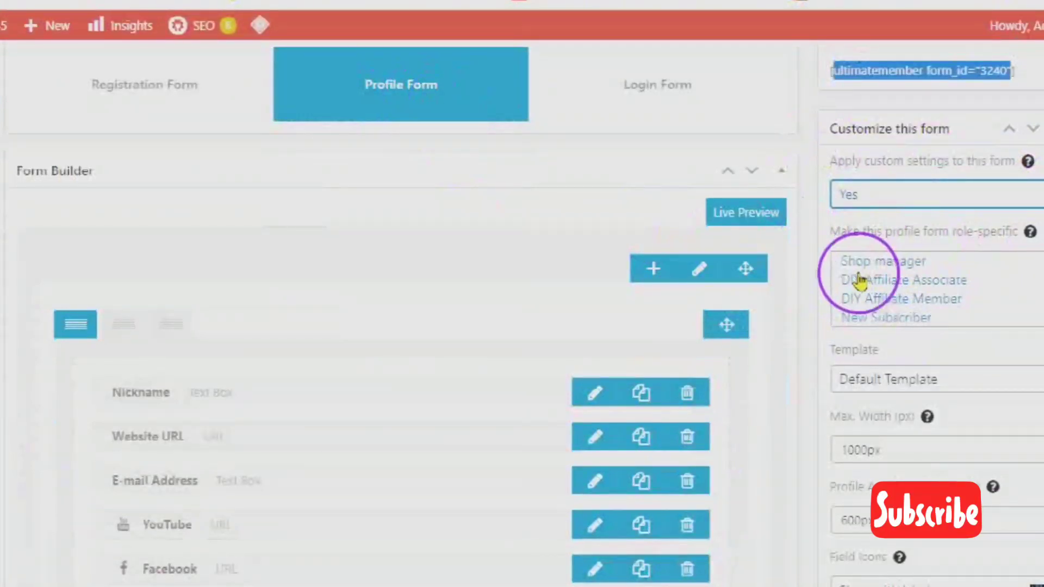
pyautogui.click(874, 303)
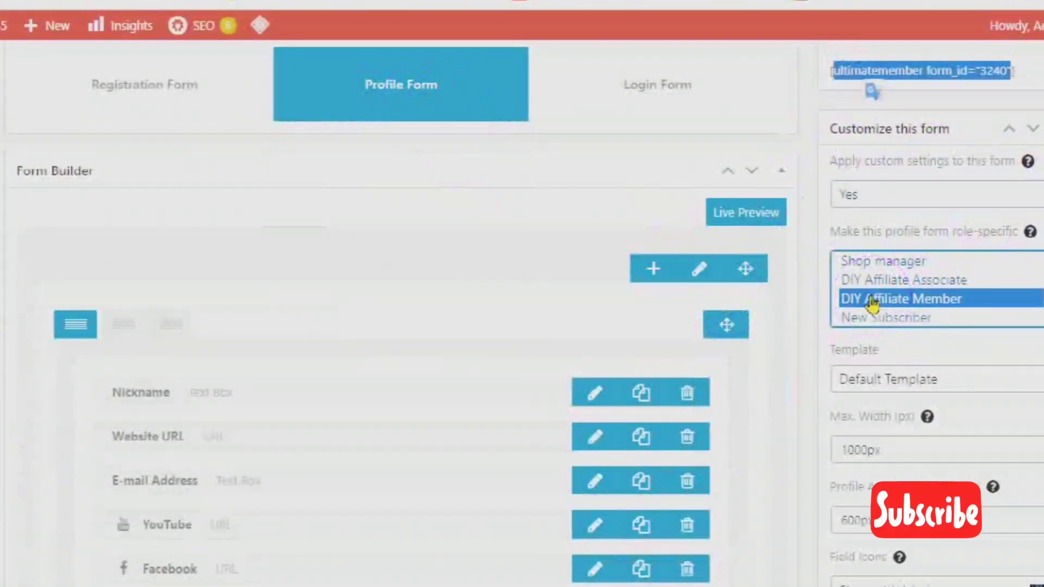
pyautogui.click(789, 299)
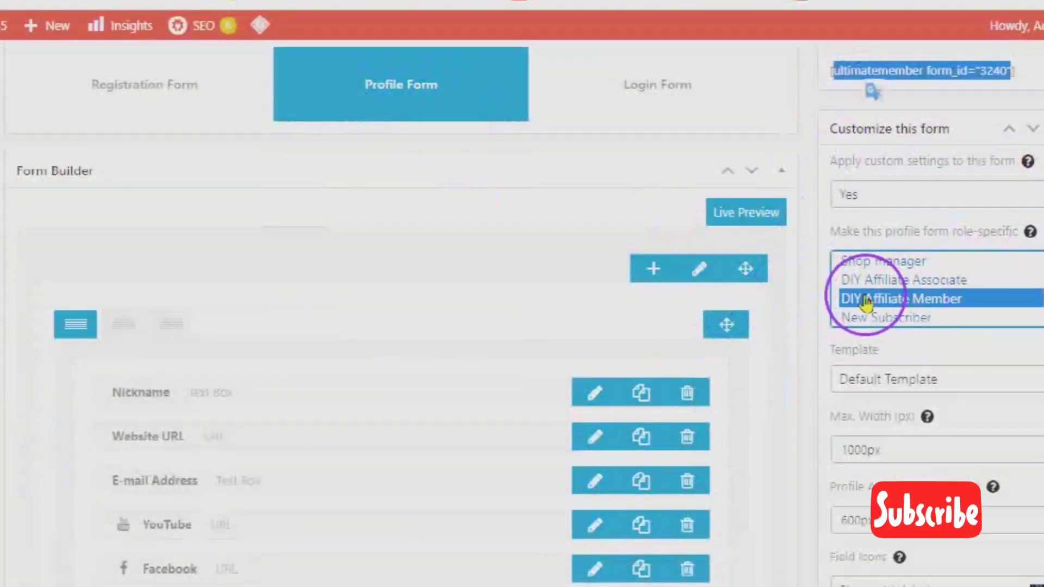
# Review the custom Template, Max. Width and Profile Area Max. Width settings of the profile form
pyautogui.scroll(-3, 842, 326)
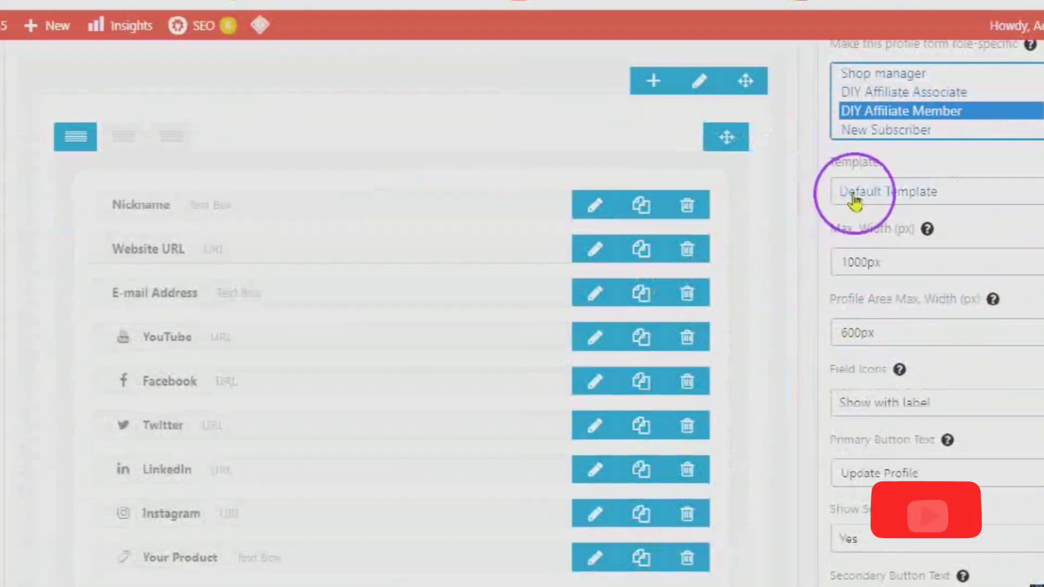
pyautogui.click(885, 268)
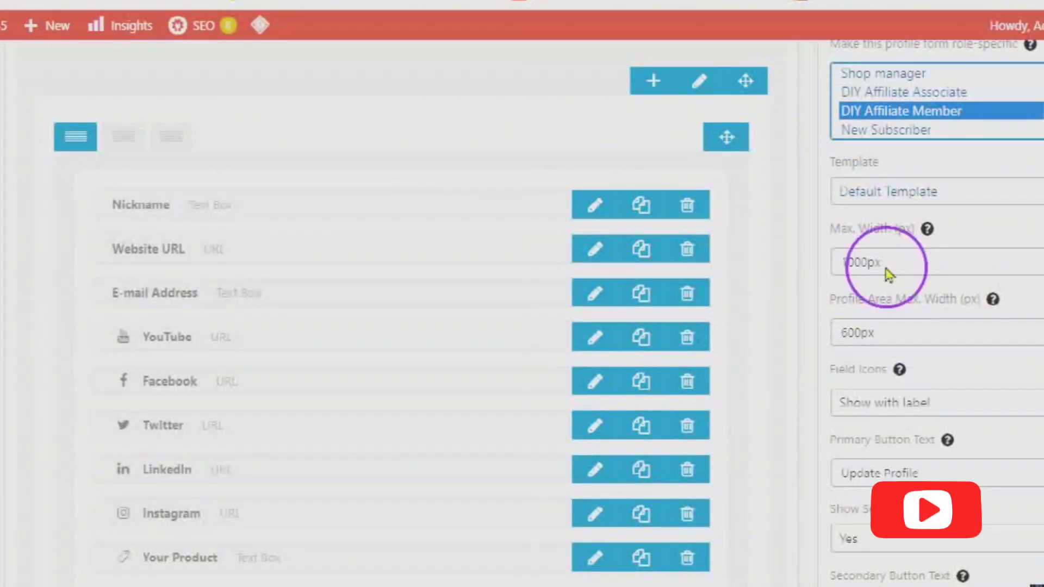
pyautogui.click(892, 254)
pyautogui.scroll(-2, 892, 259)
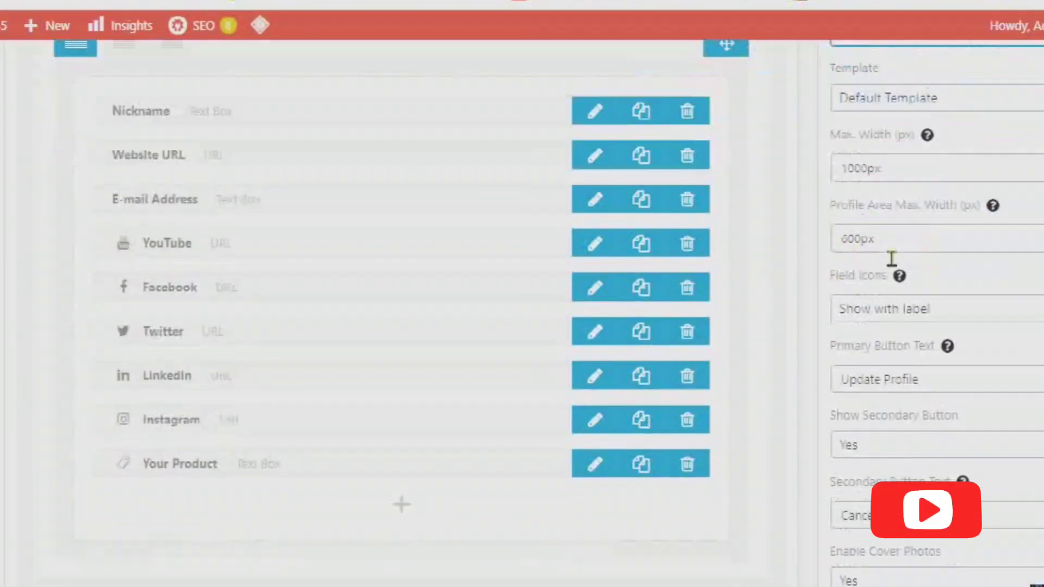
pyautogui.click(882, 236)
pyautogui.click(881, 235)
pyautogui.click(881, 234)
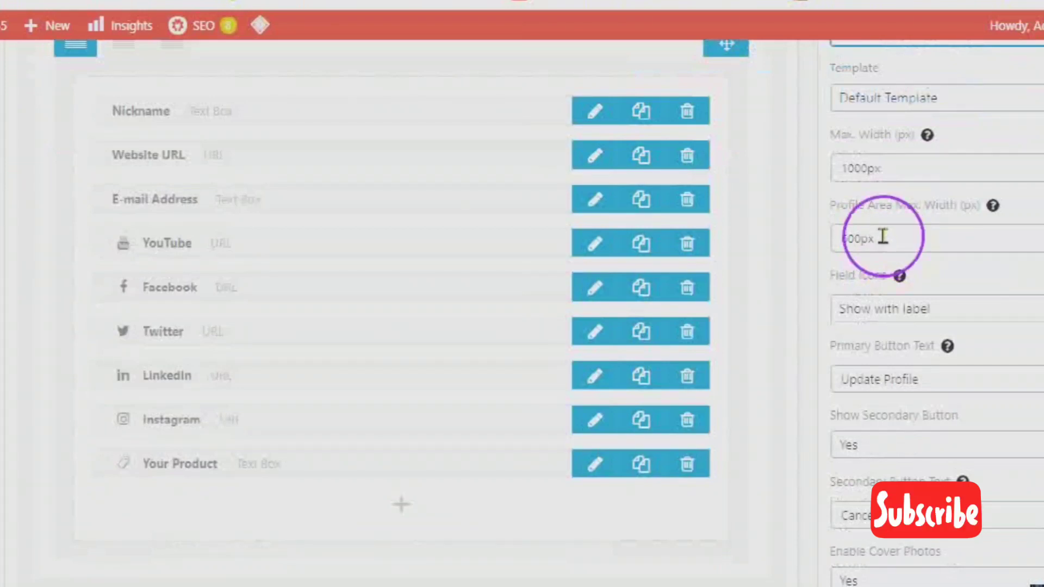
# Select Show with label for the profile form's Field Icons setting
pyautogui.scroll(-2, 882, 237)
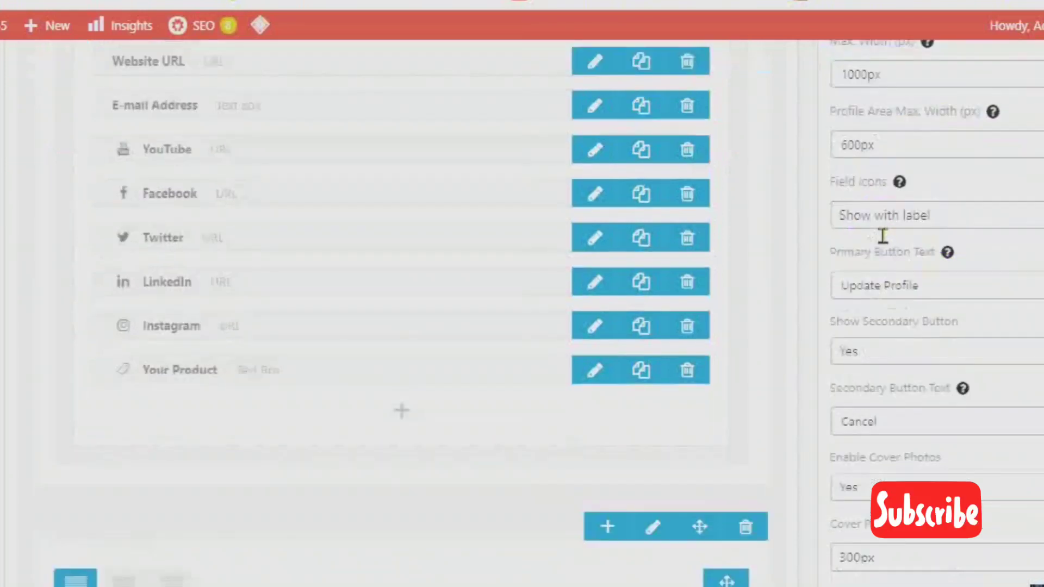
pyautogui.click(1040, 206)
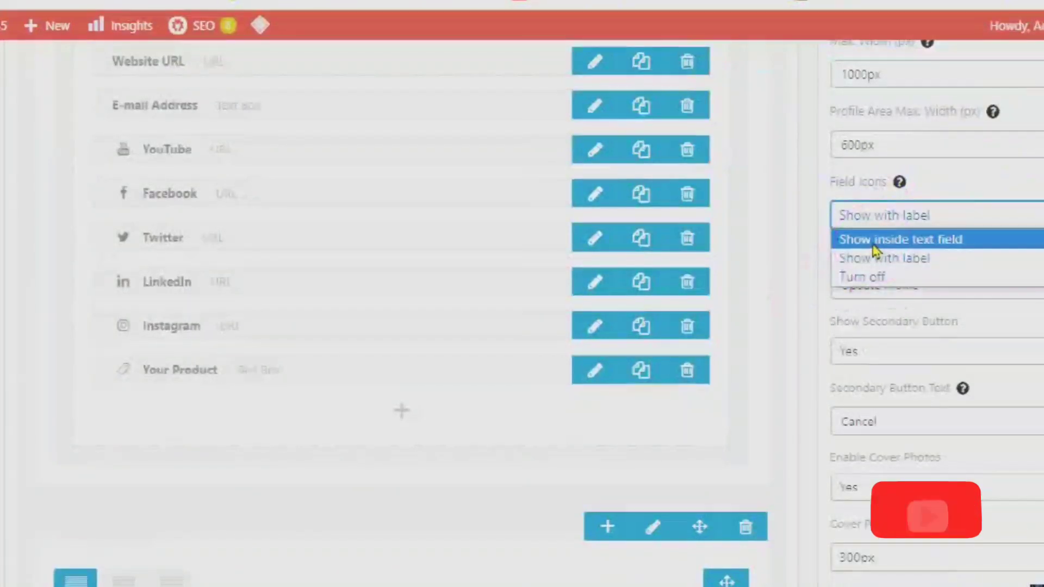
pyautogui.click(885, 258)
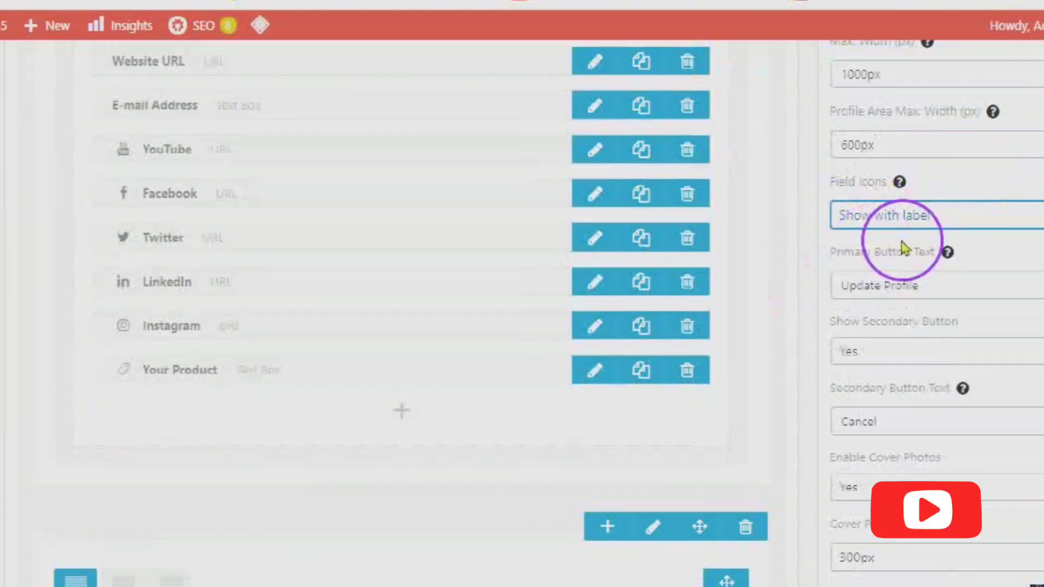
# Review the button text, cover photo, profile photo and profile header options in the form's custom settings
pyautogui.scroll(-2, 924, 266)
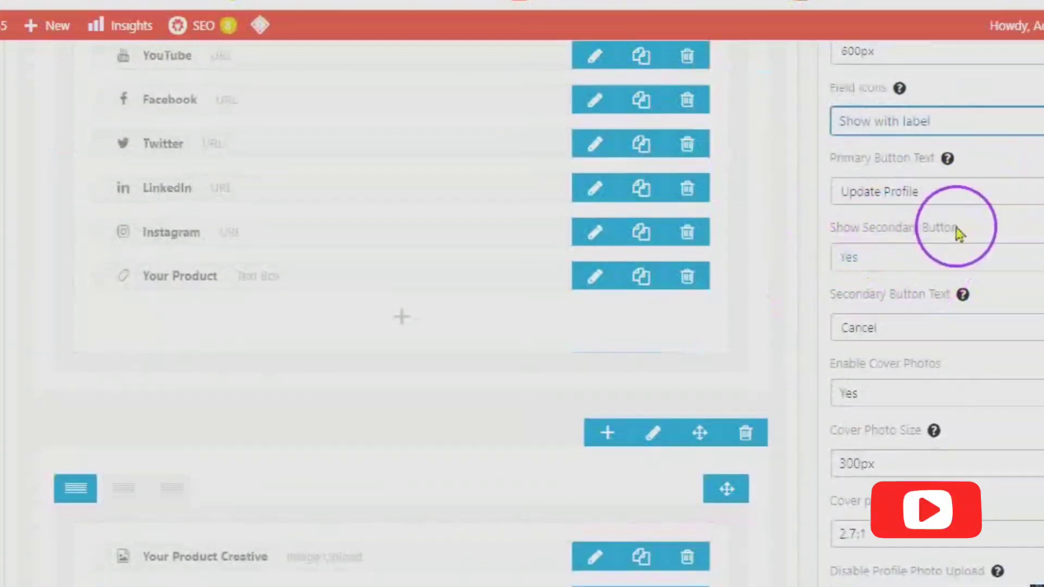
pyautogui.scroll(-2, 1022, 266)
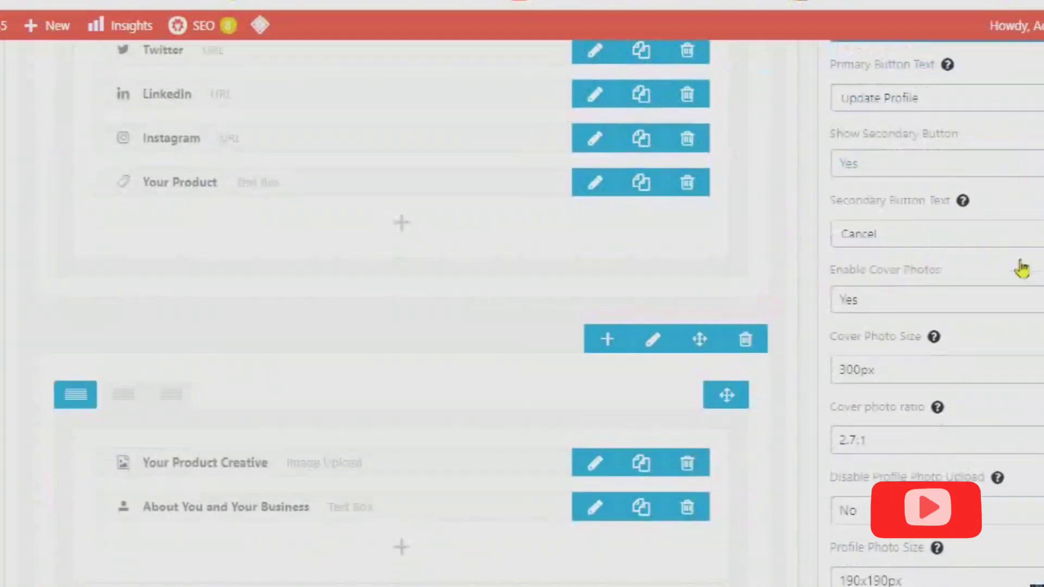
pyautogui.click(885, 238)
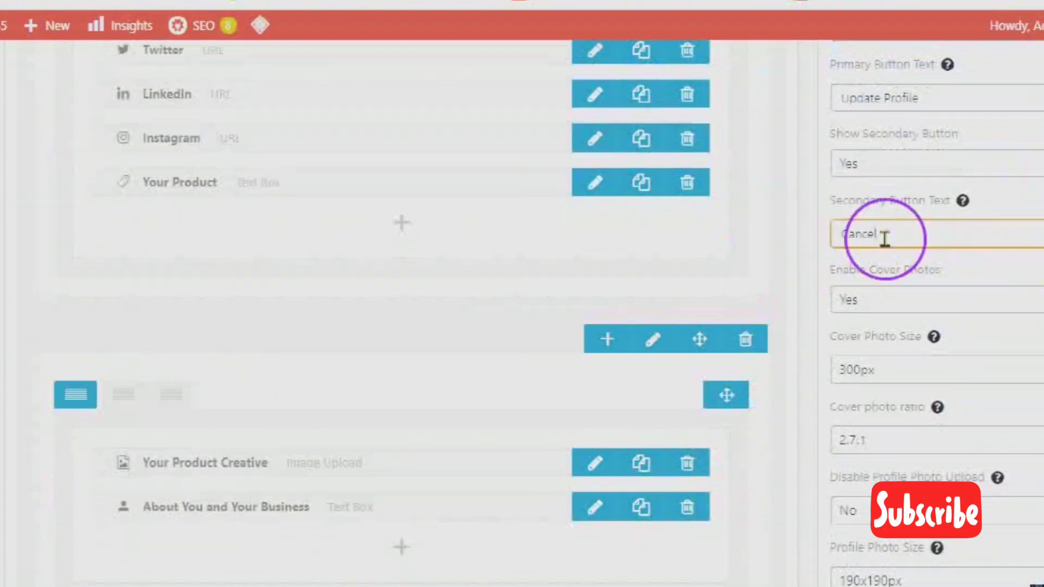
pyautogui.scroll(-2, 870, 239)
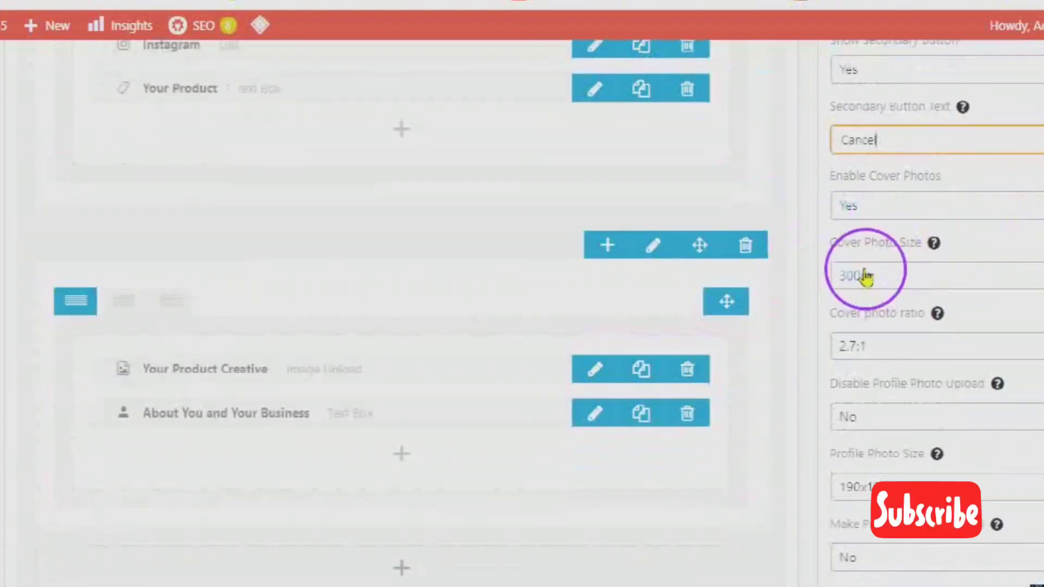
pyautogui.scroll(-2, 862, 274)
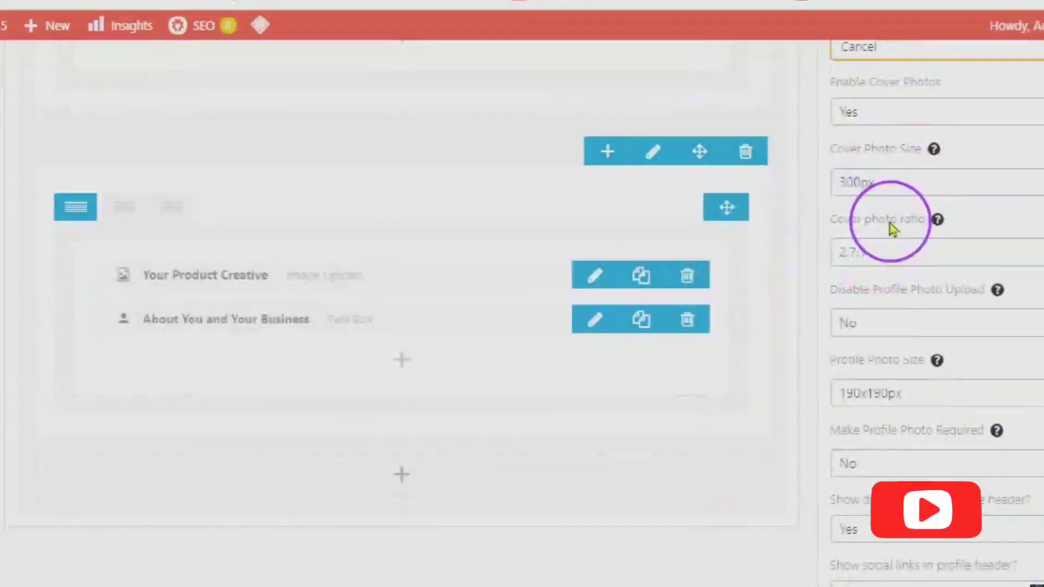
pyautogui.scroll(-2, 904, 236)
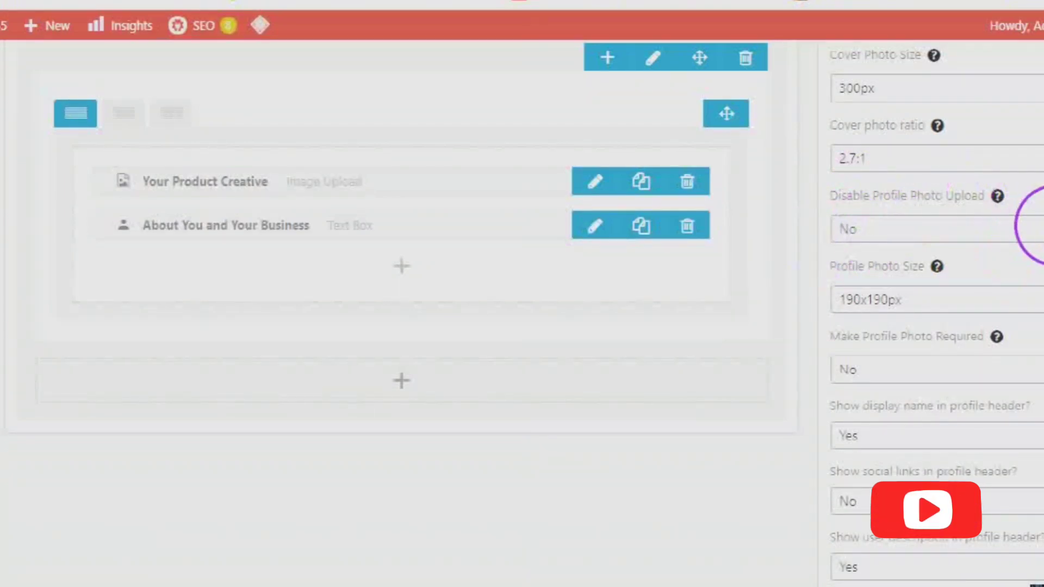
pyautogui.scroll(-2, 944, 260)
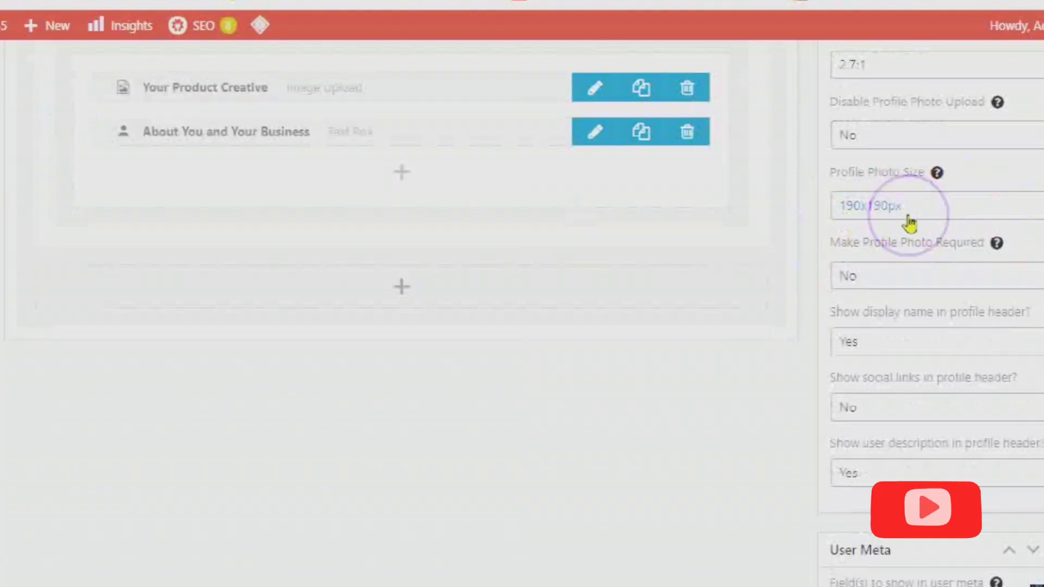
# Choose No for Make Profile Photo Required and Yes for Show social links in profile header
pyautogui.scroll(-2, 909, 221)
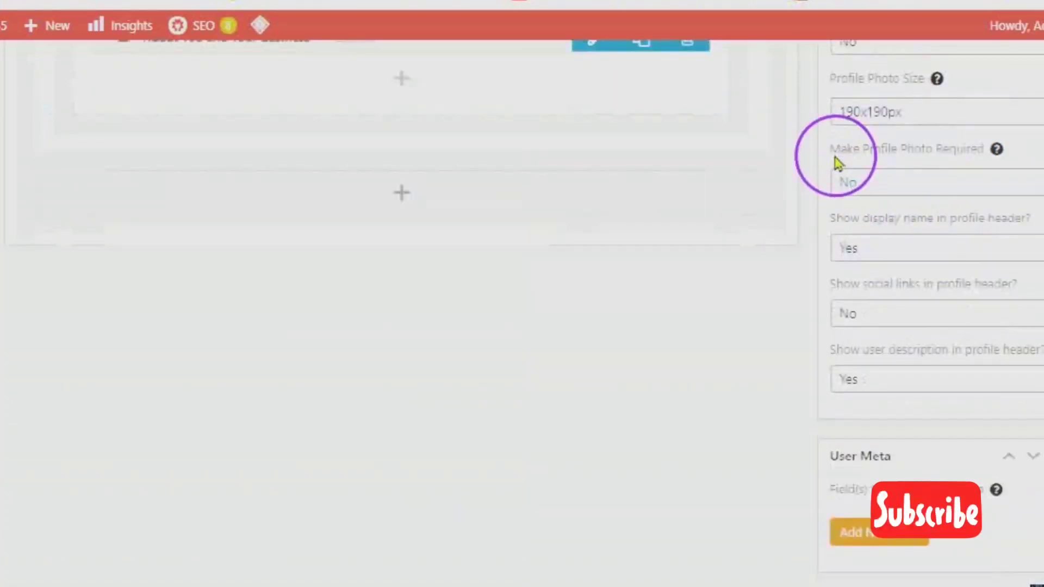
pyautogui.moveTo(992, 152)
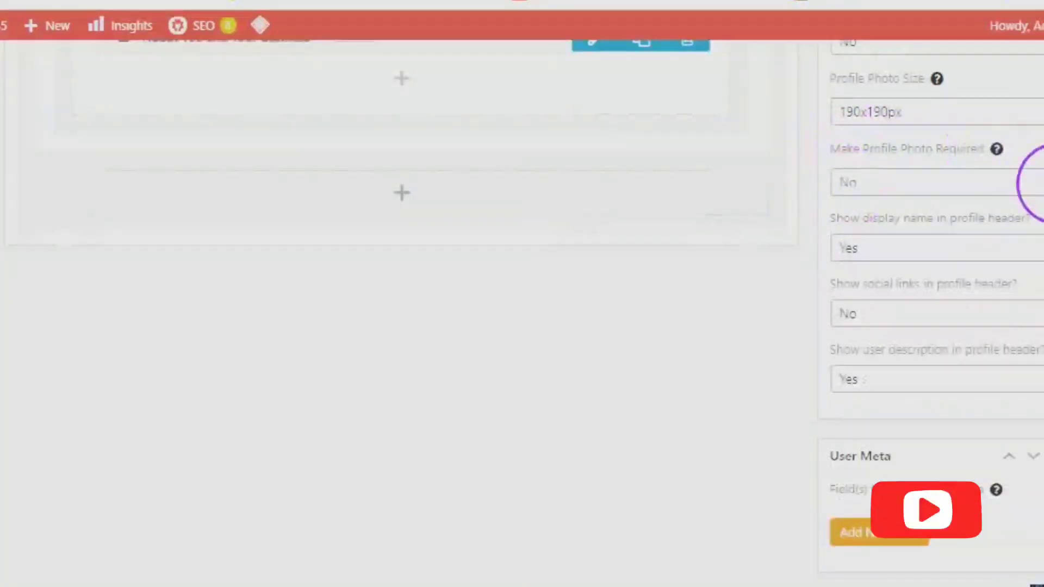
pyautogui.click(1032, 182)
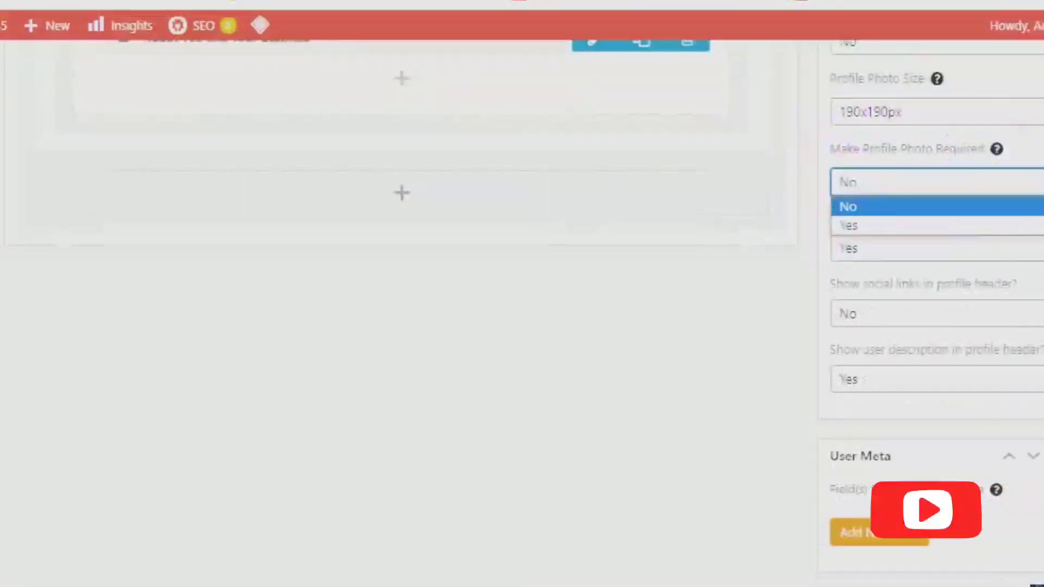
pyautogui.click(985, 191)
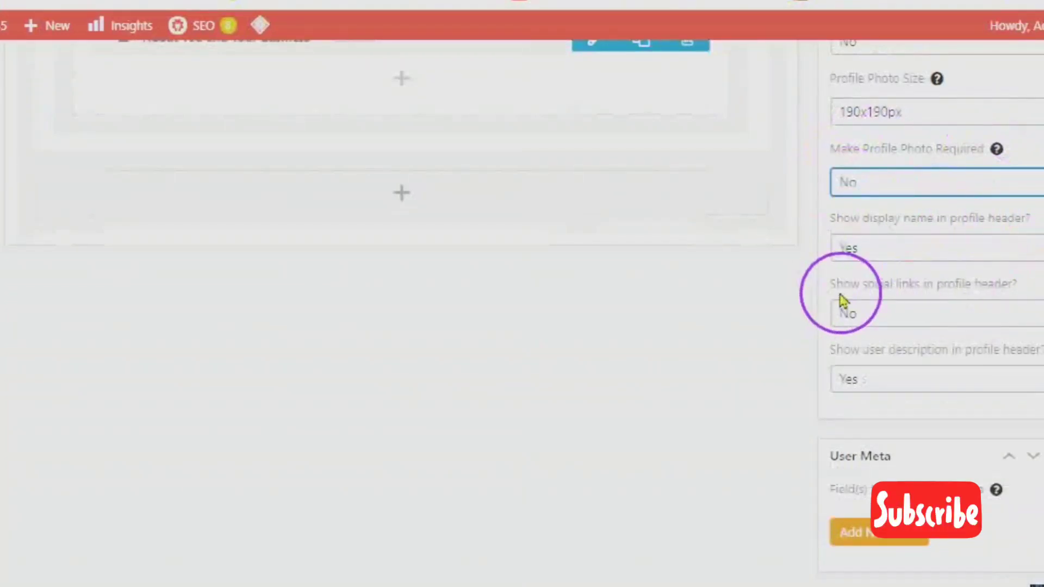
pyautogui.click(1029, 314)
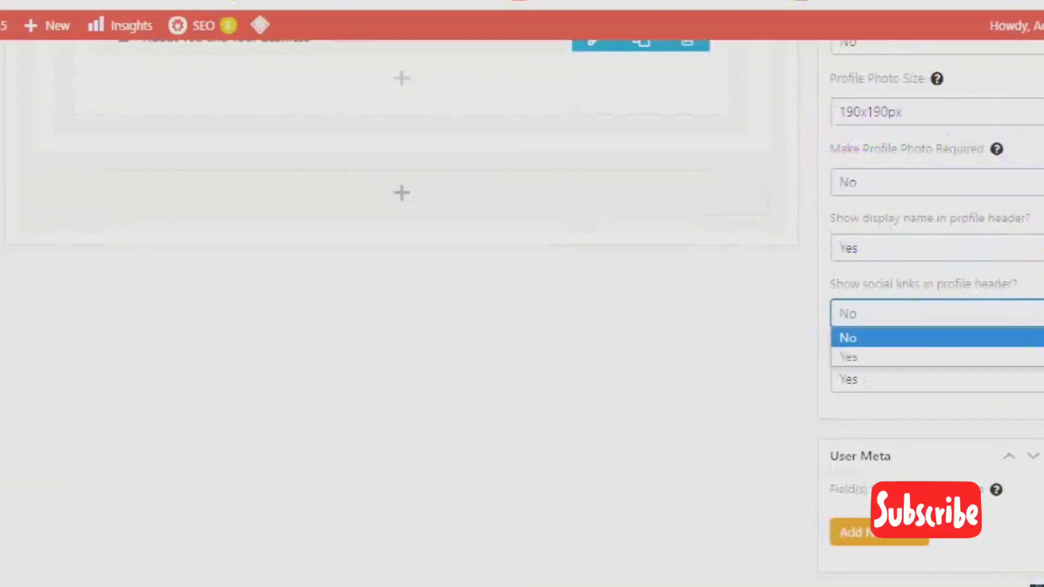
pyautogui.click(938, 362)
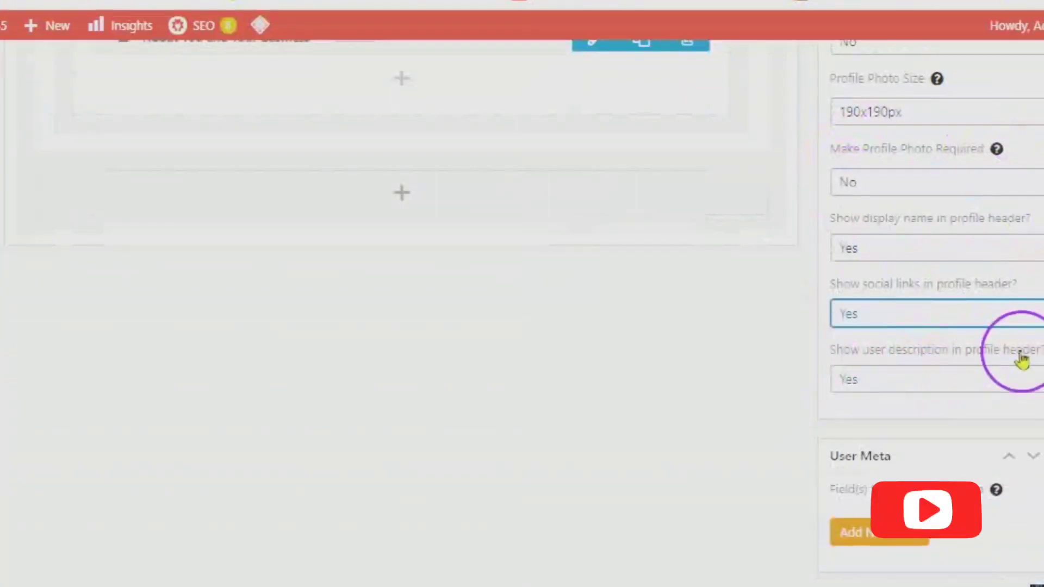
# Update the Default Profile form to save its custom settings
pyautogui.scroll(-1, 1001, 378)
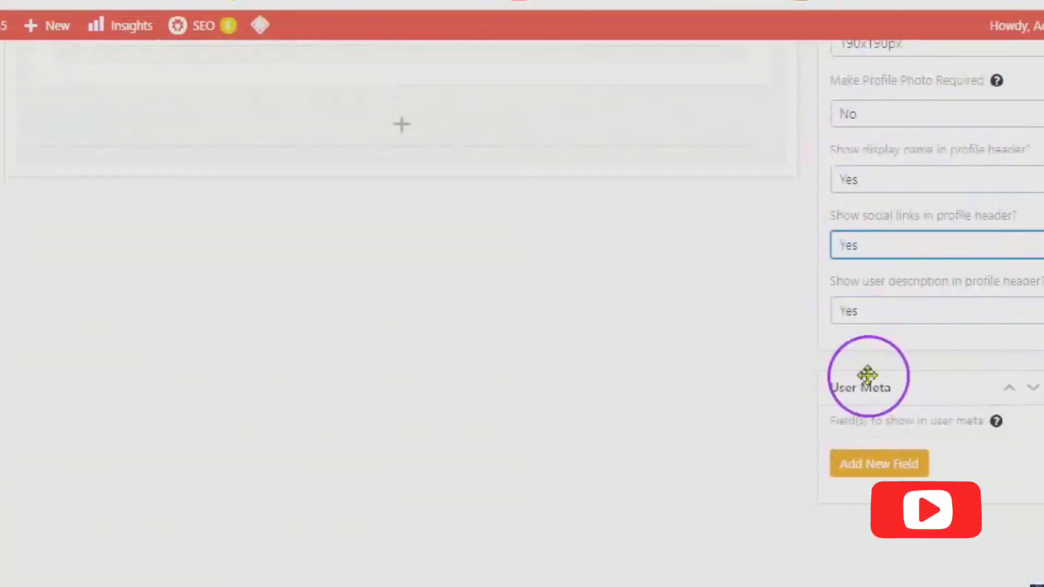
pyautogui.scroll(1, 853, 380)
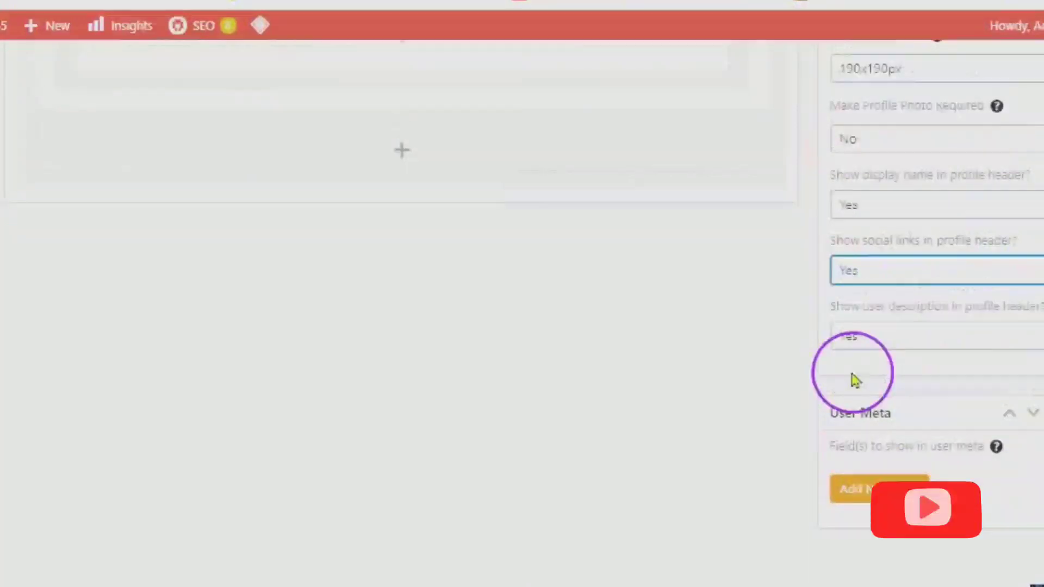
pyautogui.scroll(10, 851, 326)
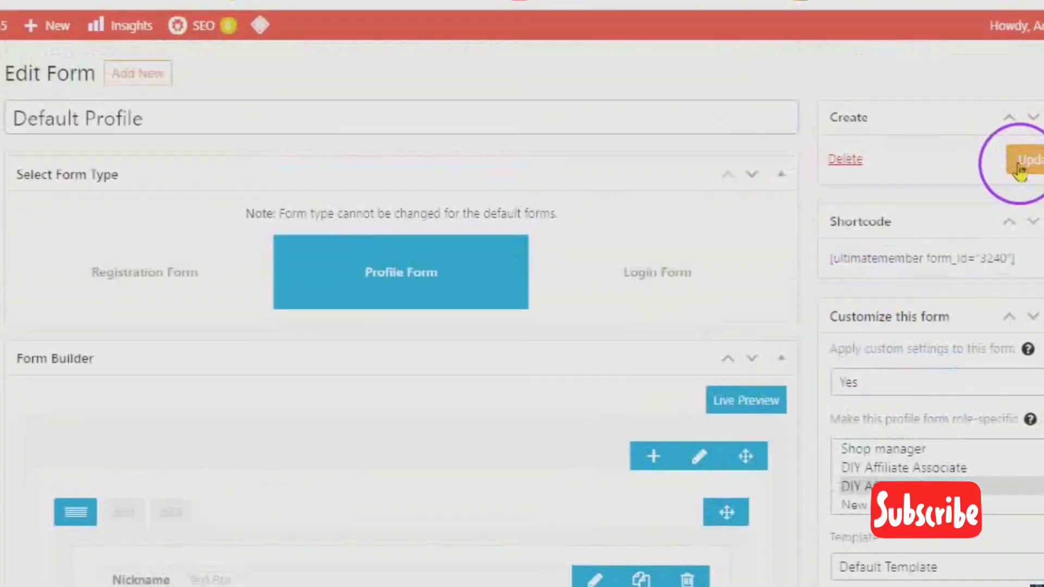
pyautogui.click(1036, 162)
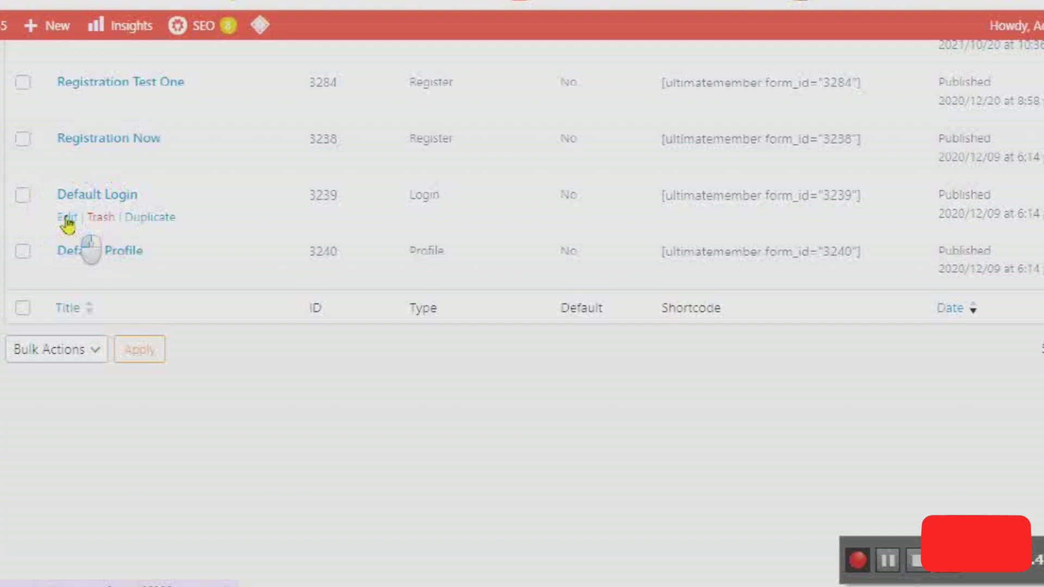
# Open the Default Login form for editing and look over the fields that can be added to it
pyautogui.click(65, 215)
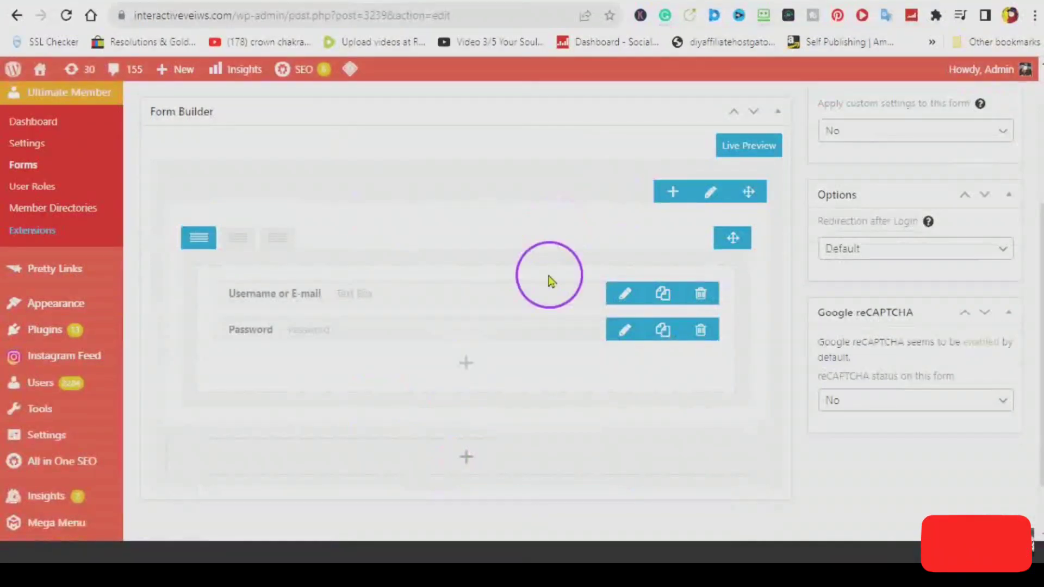
pyautogui.scroll(2, 541, 280)
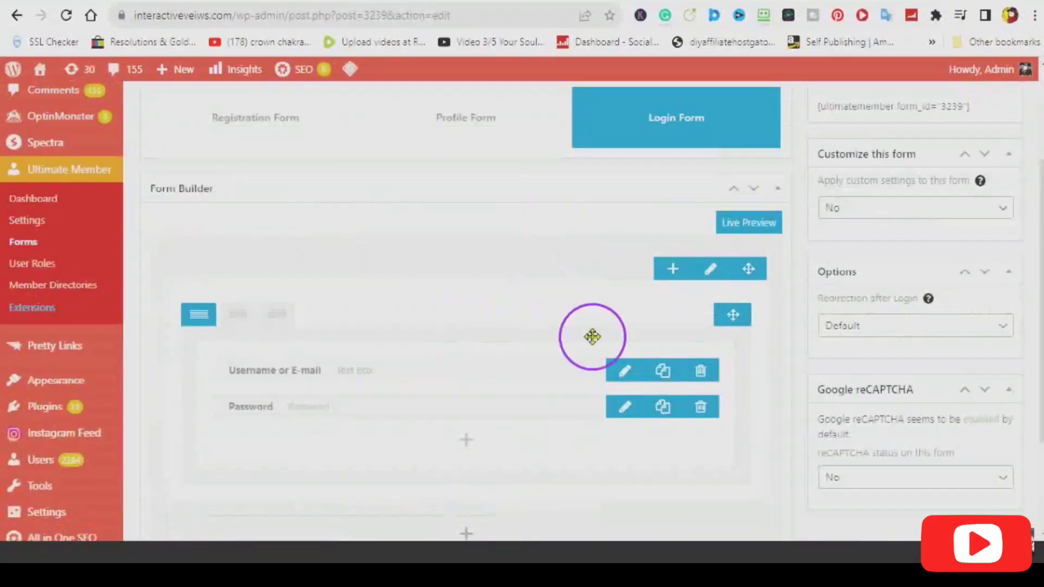
pyautogui.click(464, 443)
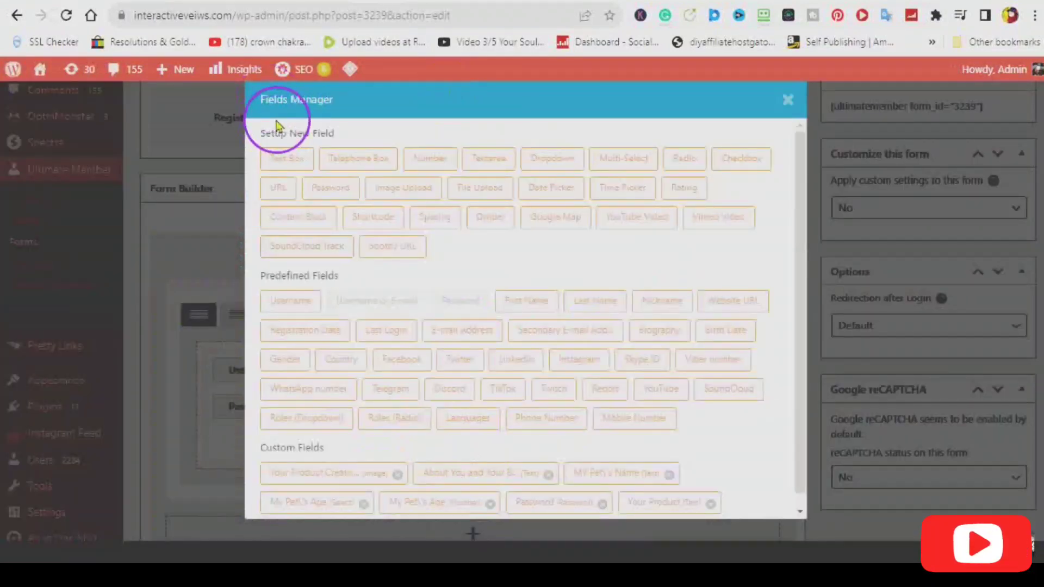
pyautogui.click(788, 103)
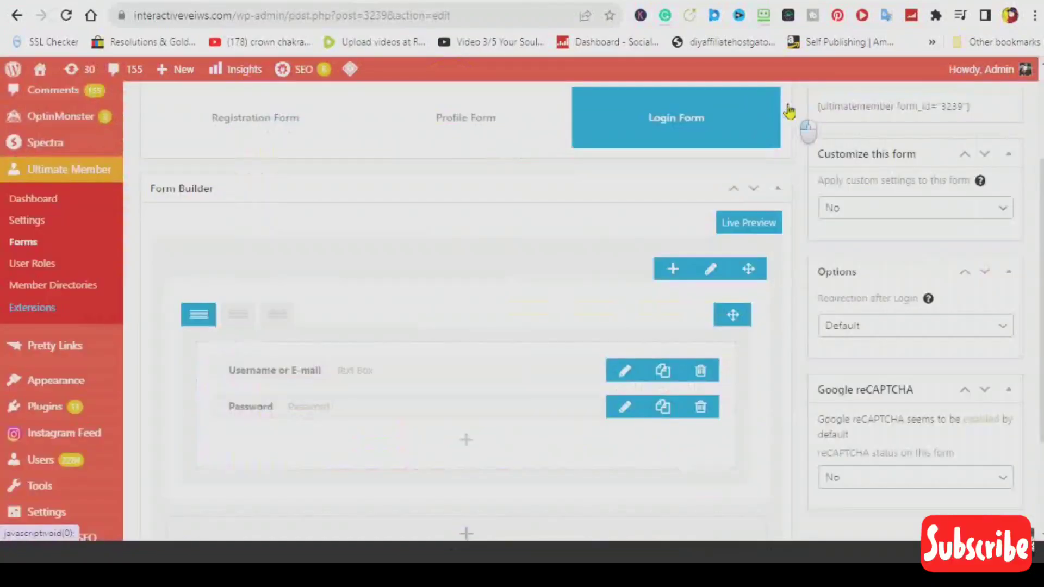
# Apply custom settings to the Default Login form by choosing Yes
pyautogui.scroll(-2, 526, 310)
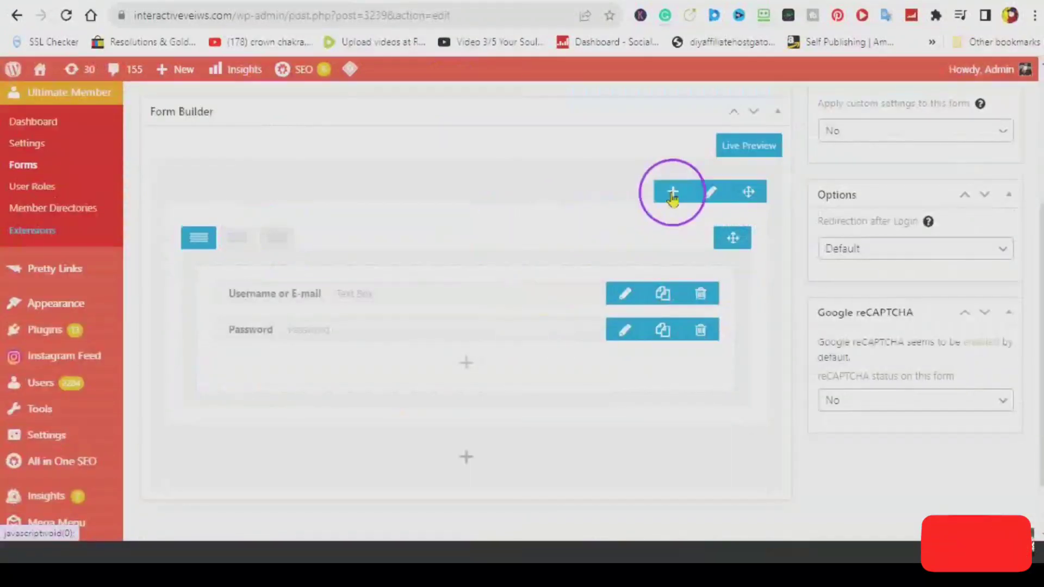
pyautogui.scroll(2, 505, 229)
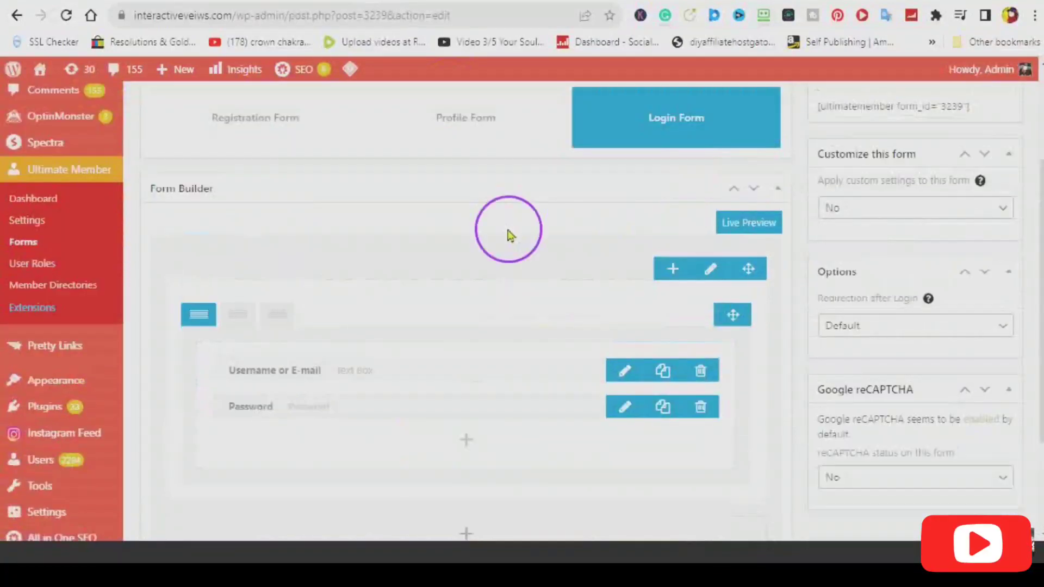
pyautogui.scroll(4, 534, 238)
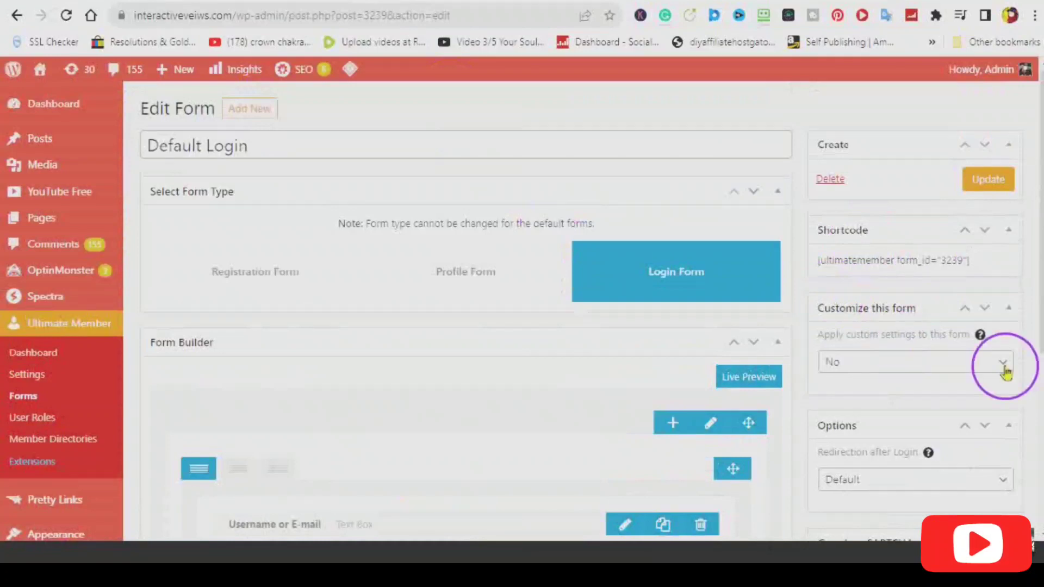
pyautogui.click(1006, 366)
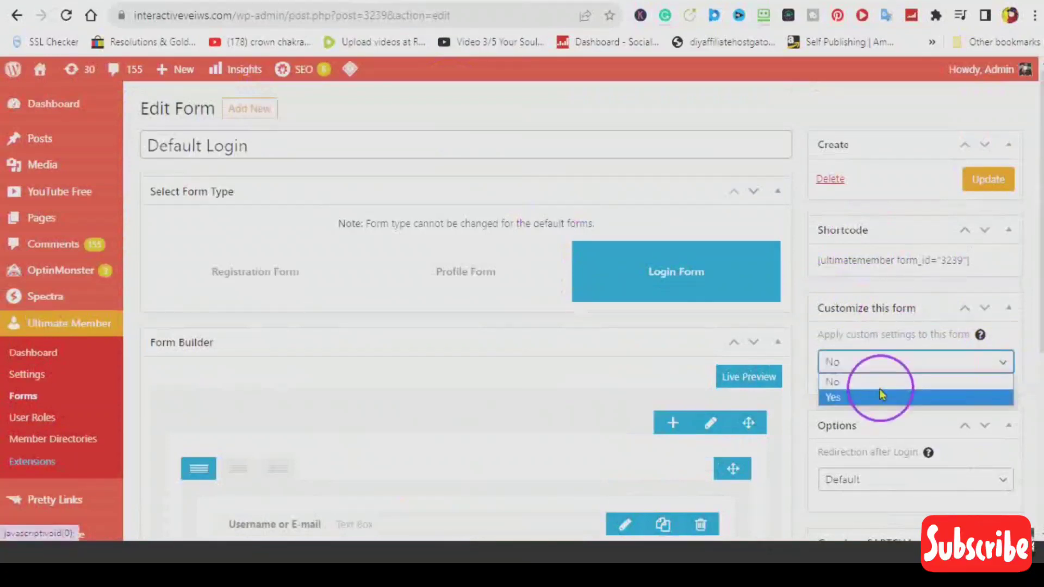
pyautogui.click(837, 399)
# Review the login form's custom Template, Max. Width and Field Icons options
pyautogui.scroll(-3, 866, 368)
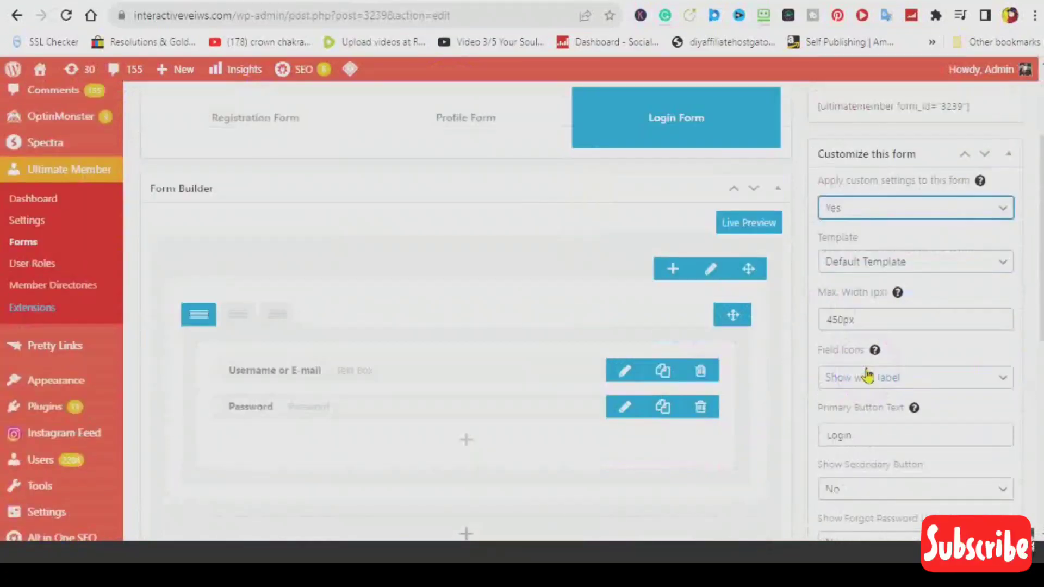
pyautogui.scroll(-2, 854, 323)
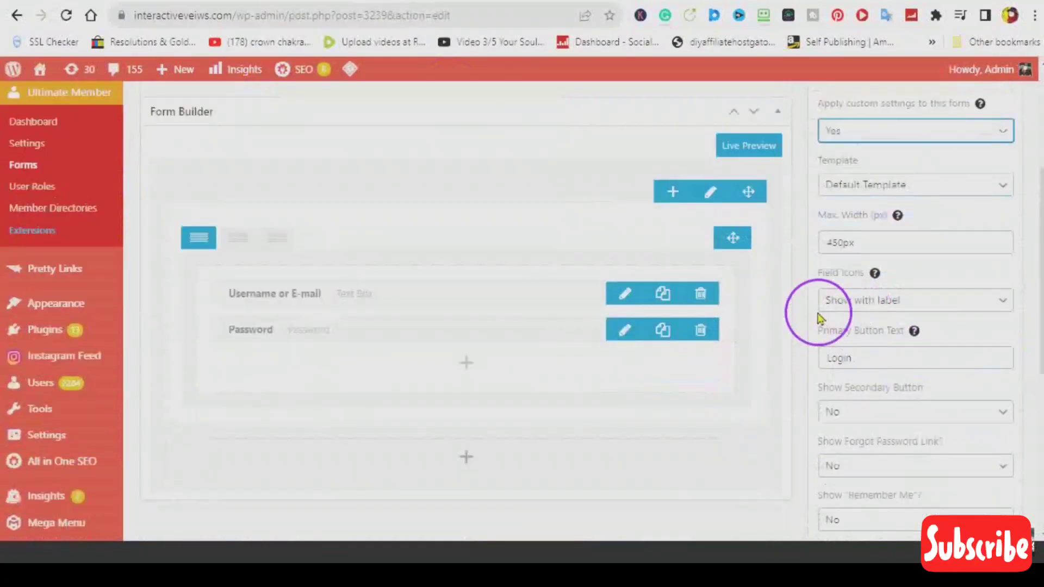
pyautogui.click(1001, 303)
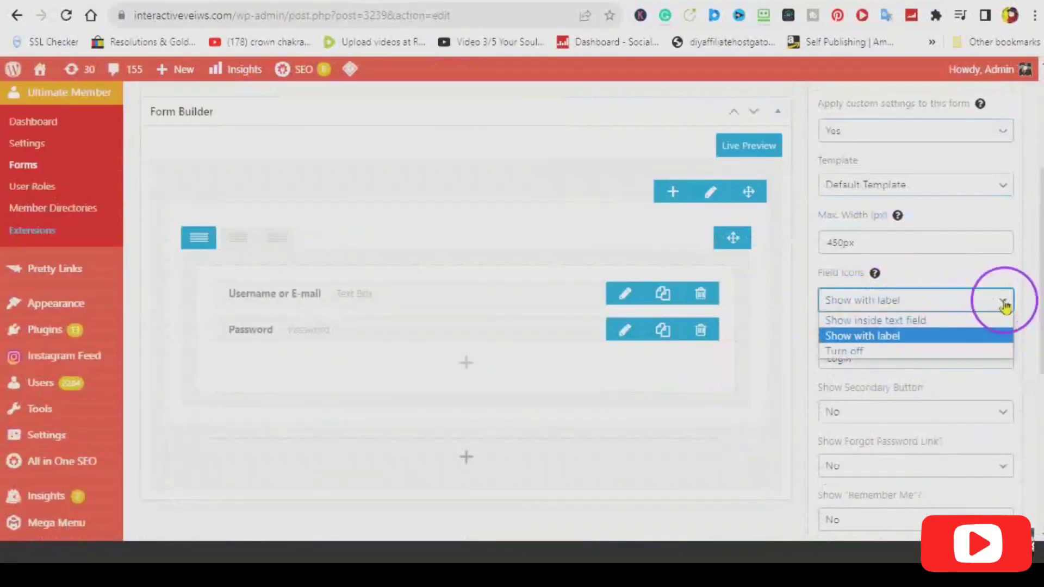
pyautogui.click(1000, 305)
# Set both Show Forgot Password Link and Show "Remember Me" to Yes for the login form
pyautogui.scroll(-4, 891, 333)
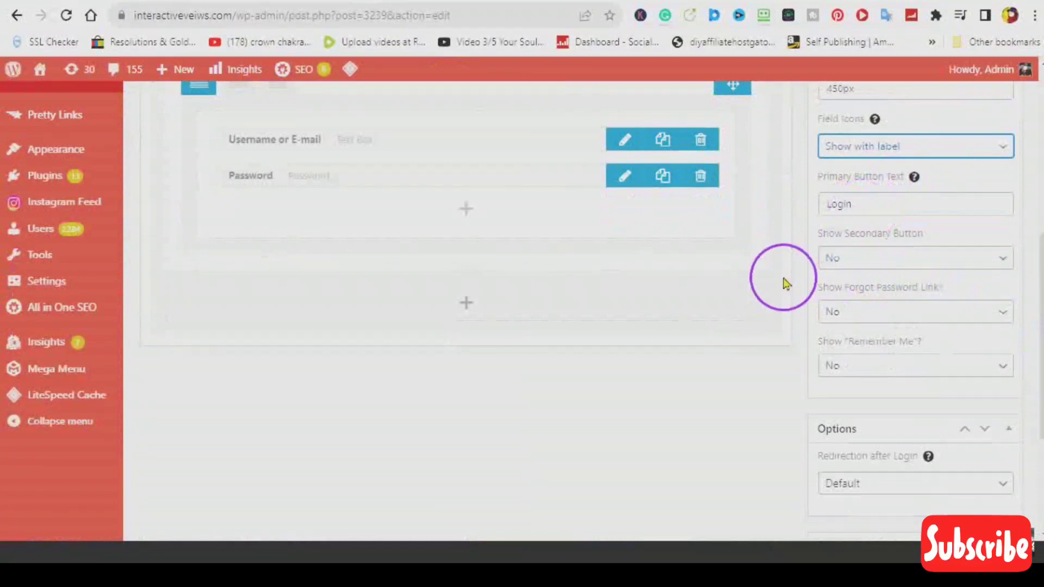
pyautogui.scroll(-2, 908, 256)
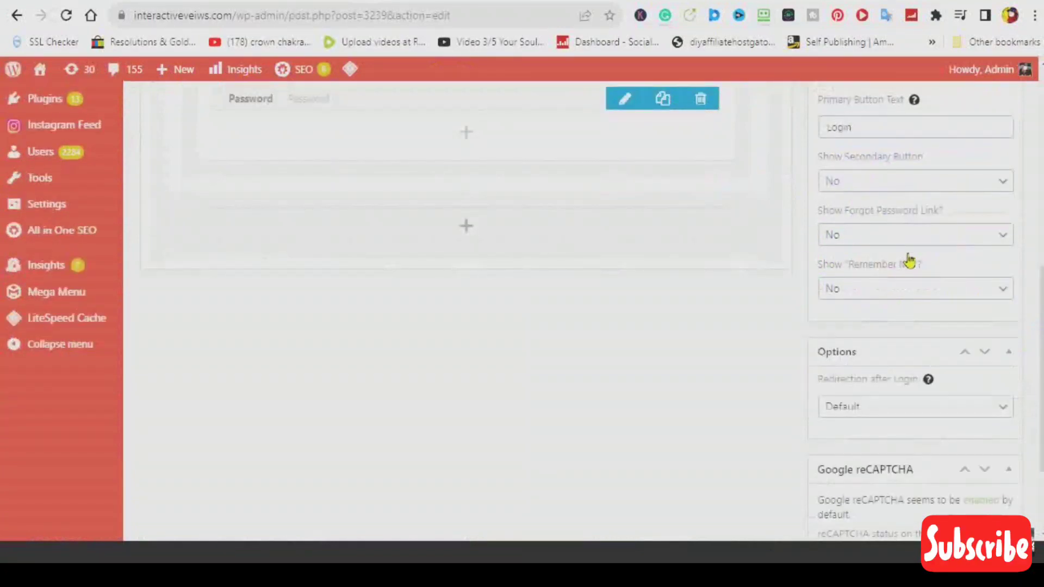
pyautogui.click(1002, 238)
pyautogui.click(849, 271)
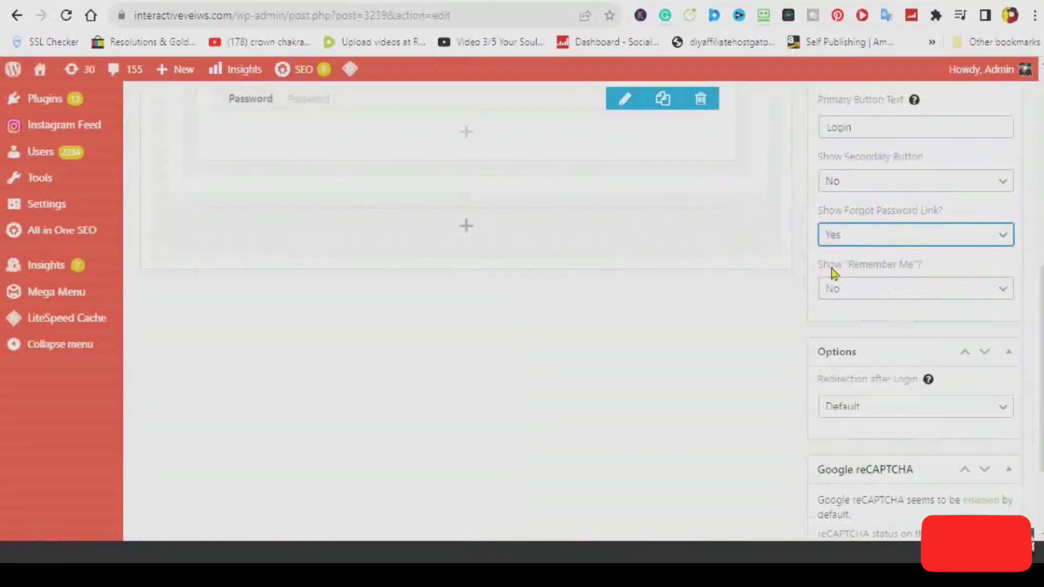
pyautogui.scroll(-2, 870, 234)
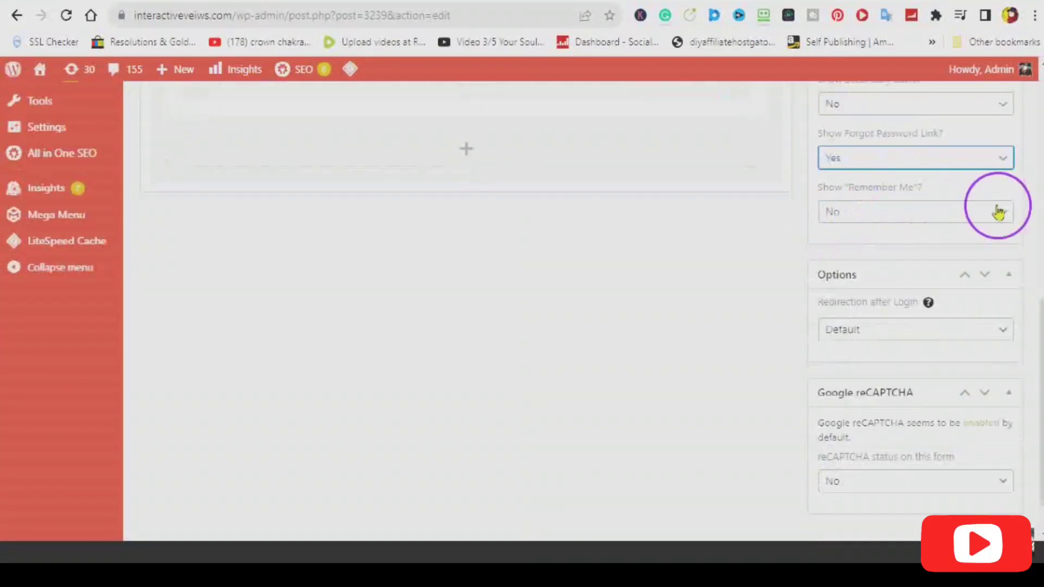
pyautogui.click(1003, 216)
pyautogui.click(845, 249)
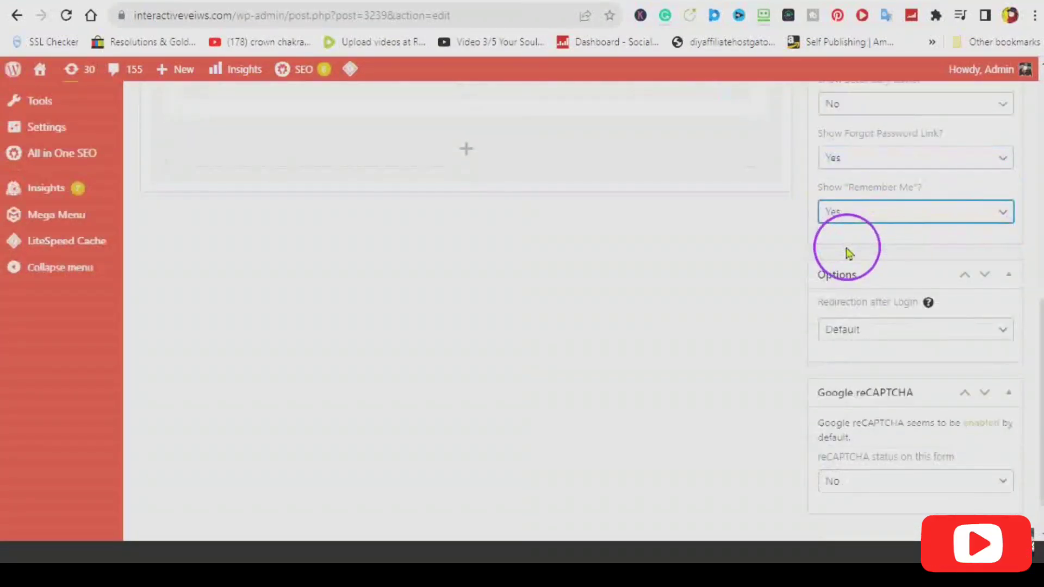
# Set Redirection after Login to Redirect to profile and update the Default Login form
pyautogui.scroll(-1, 881, 265)
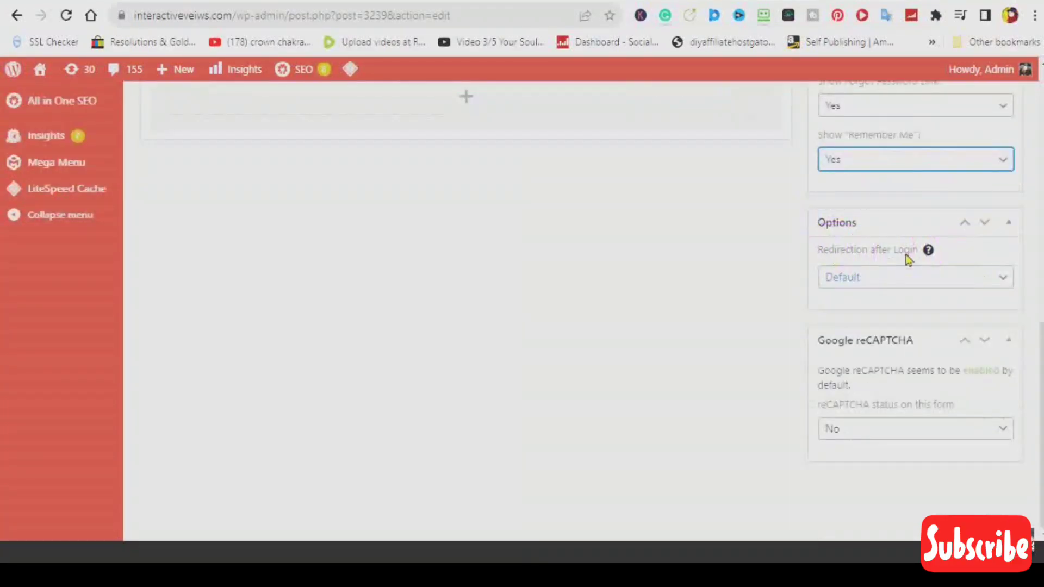
pyautogui.click(1003, 283)
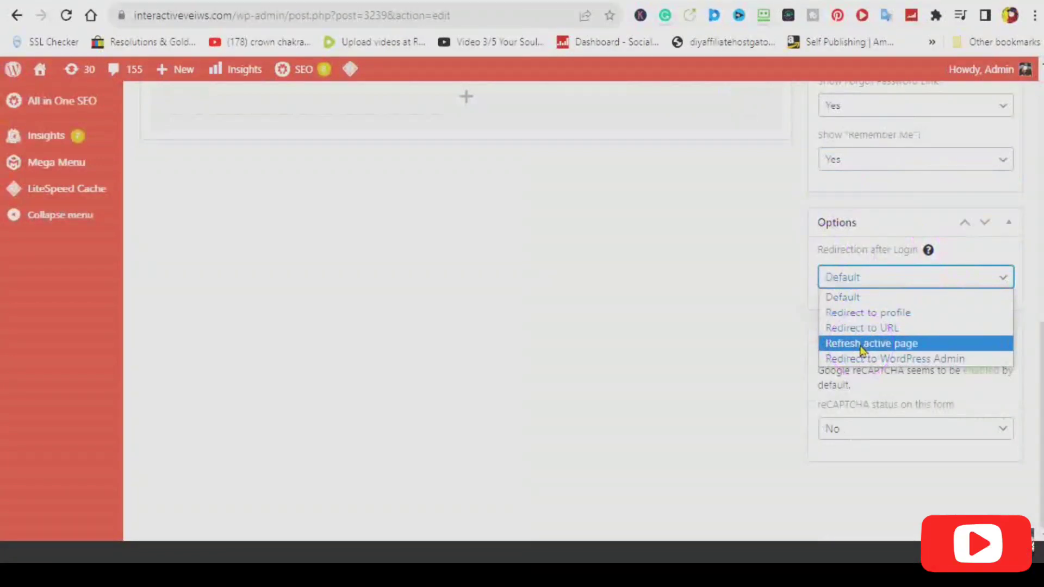
pyautogui.click(854, 361)
pyautogui.click(854, 361)
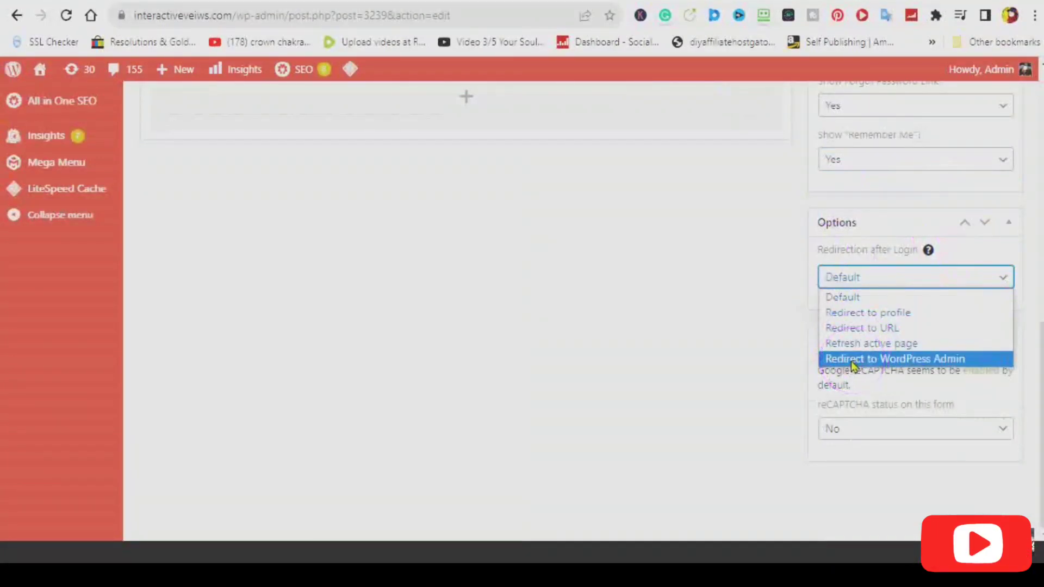
pyautogui.click(852, 364)
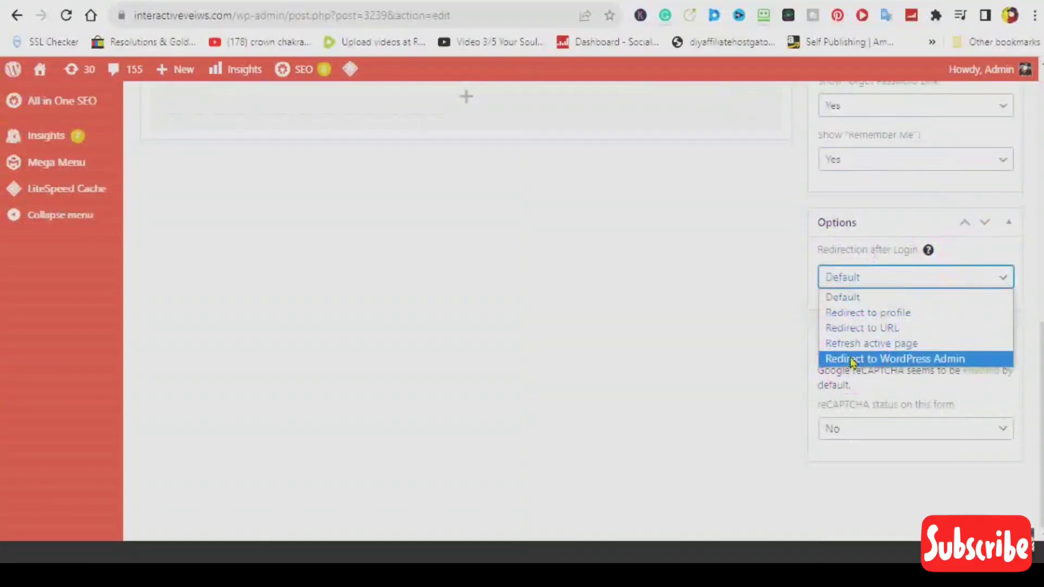
pyautogui.click(838, 315)
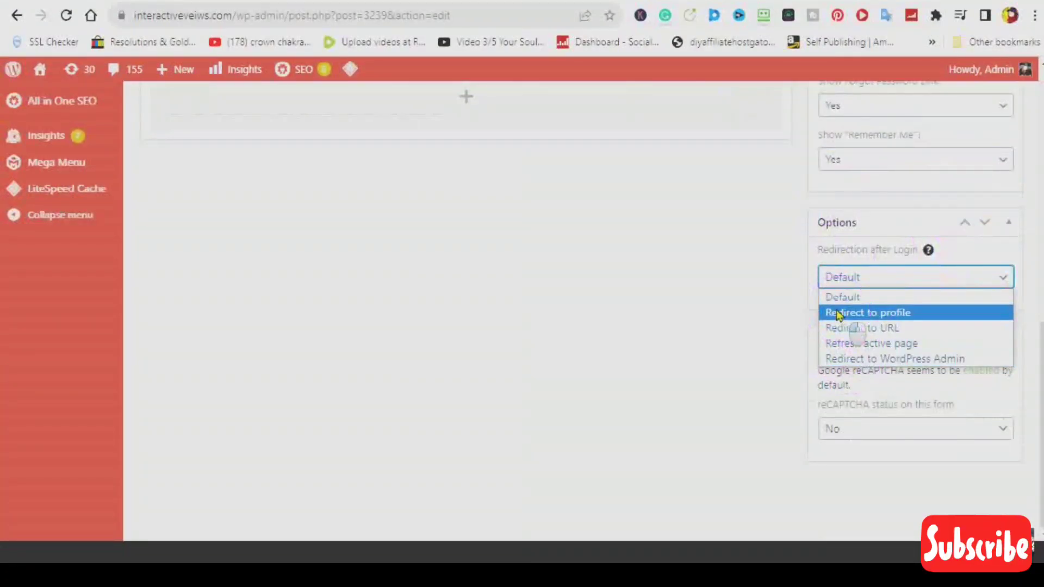
pyautogui.click(838, 315)
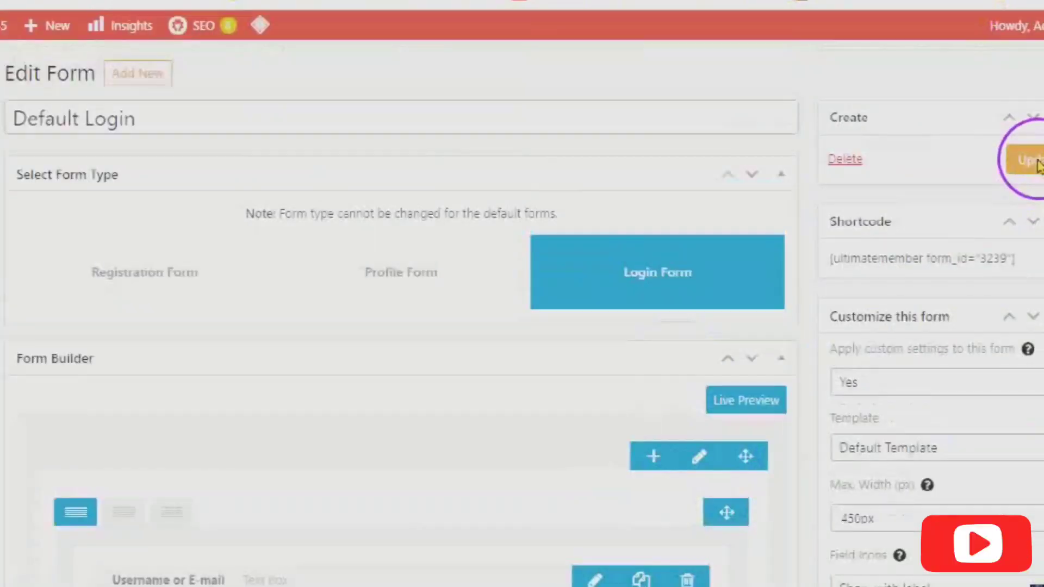
pyautogui.click(1037, 162)
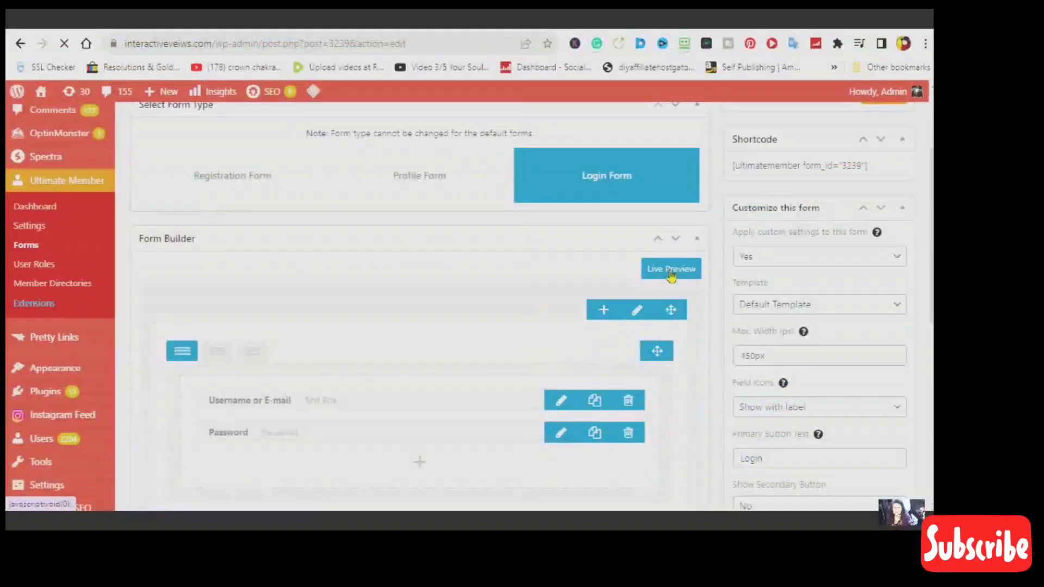
# Check the login form in the live preview and return to editing
pyautogui.click(670, 272)
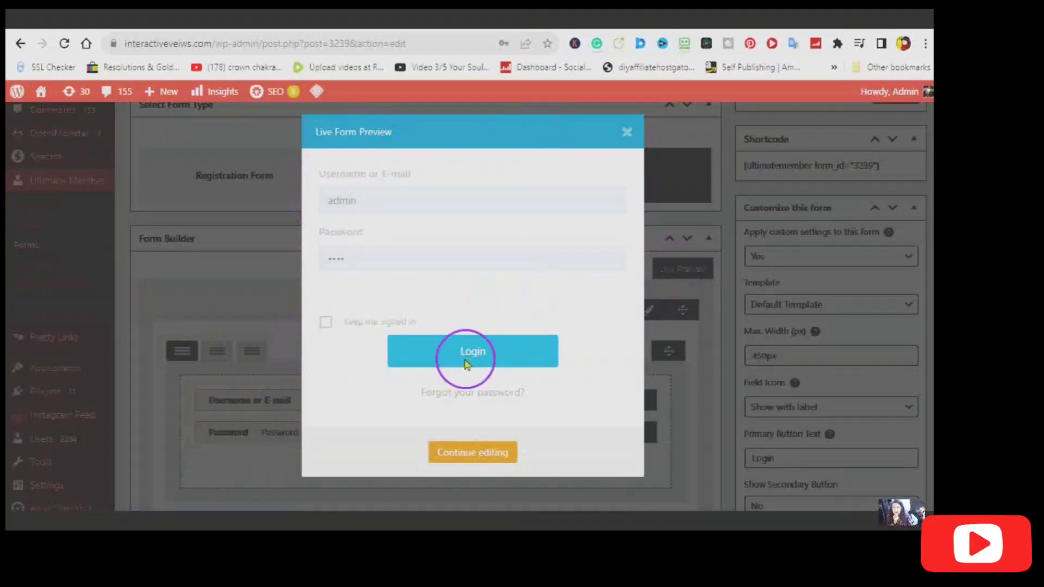
pyautogui.click(466, 453)
pyautogui.scroll(3, 476, 348)
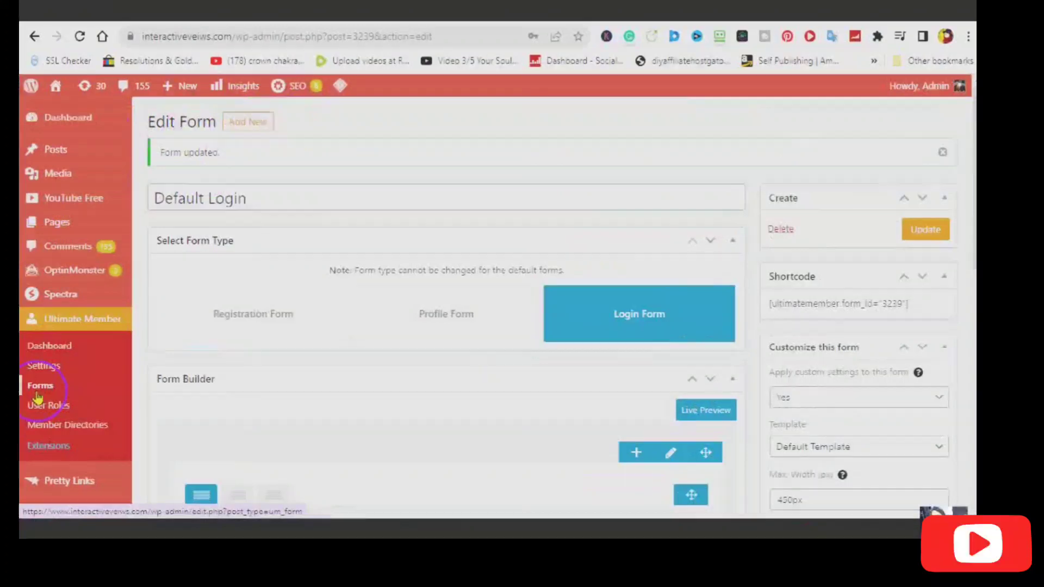
# Start a new Ultimate Member form of the Registration Form type and title it "New Registration Two"
pyautogui.click(221, 125)
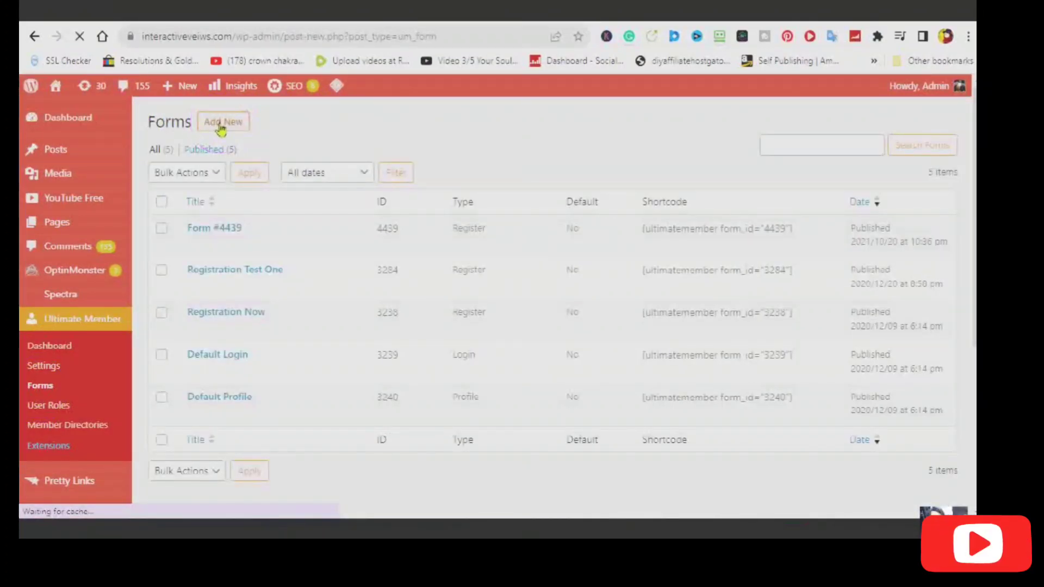
pyautogui.click(323, 265)
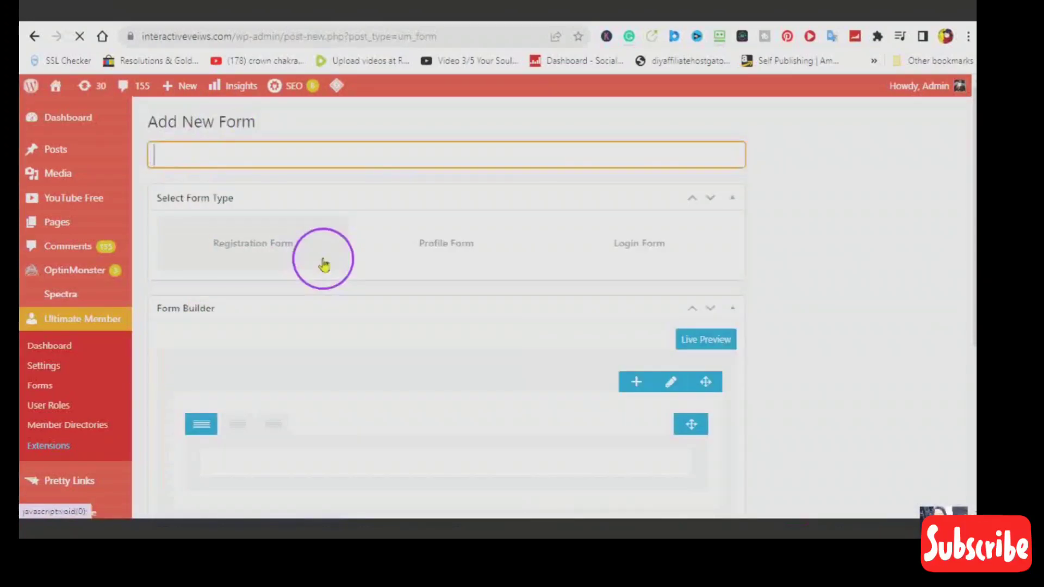
pyautogui.click(253, 250)
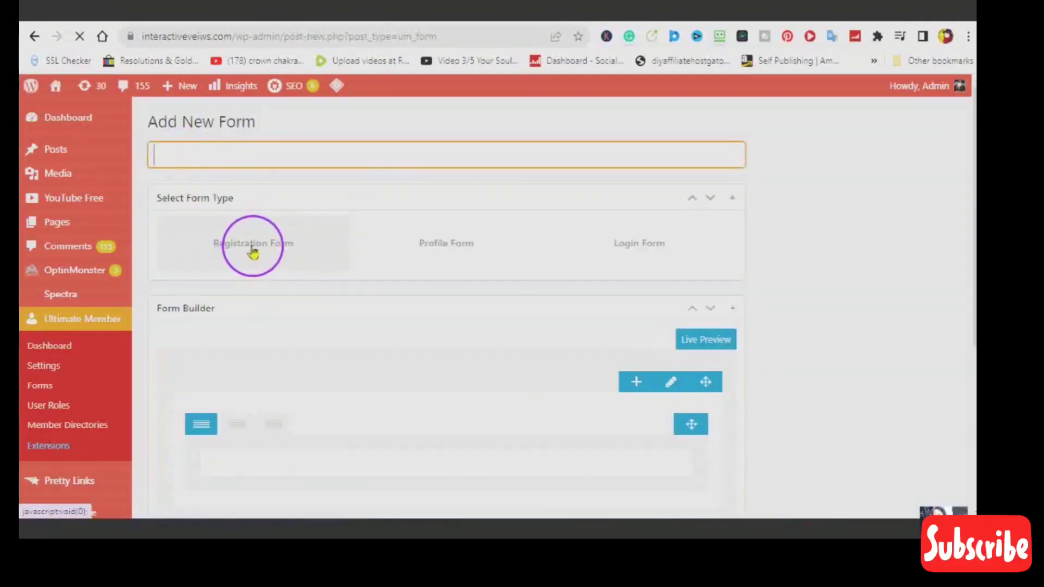
pyautogui.click(162, 150)
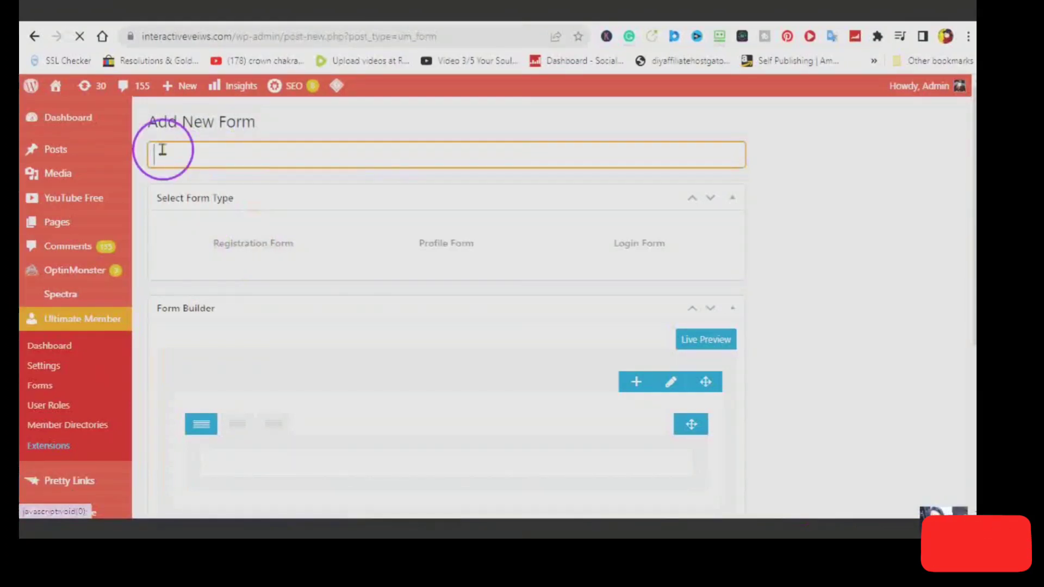
pyautogui.write('Th')
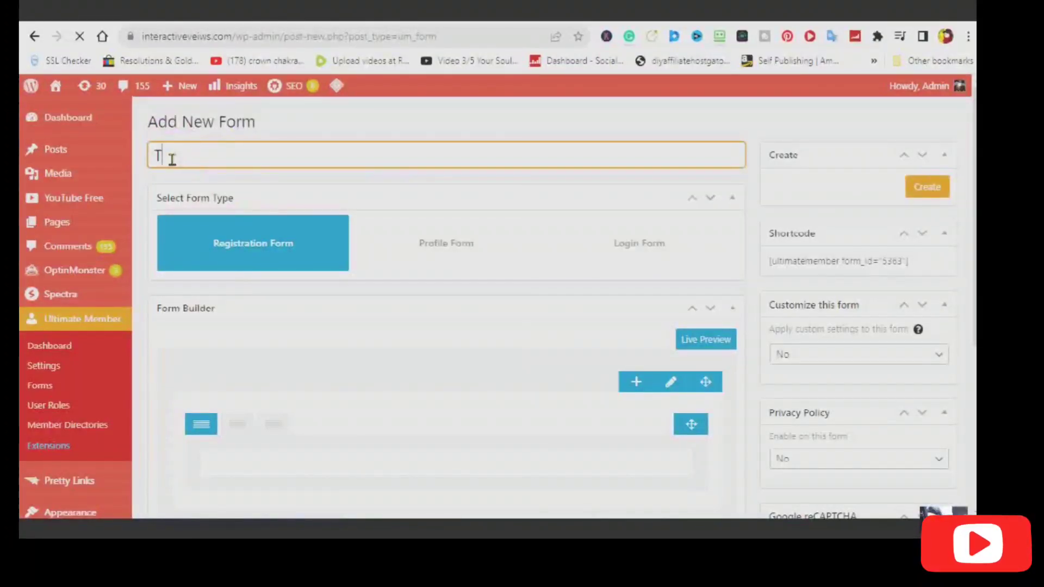
pyautogui.press('BackSpace')
pyautogui.click(352, 156)
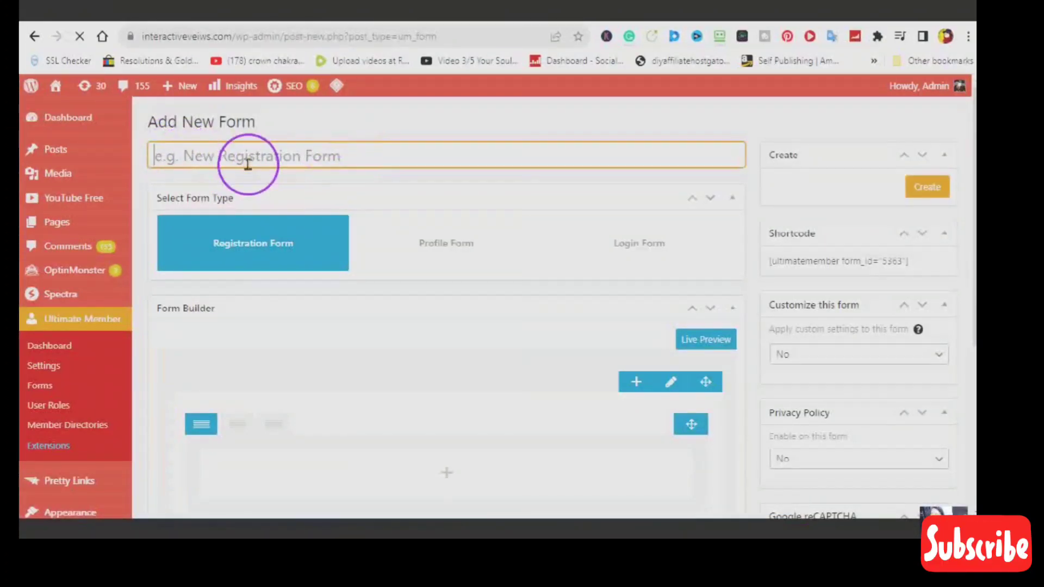
pyautogui.write('New')
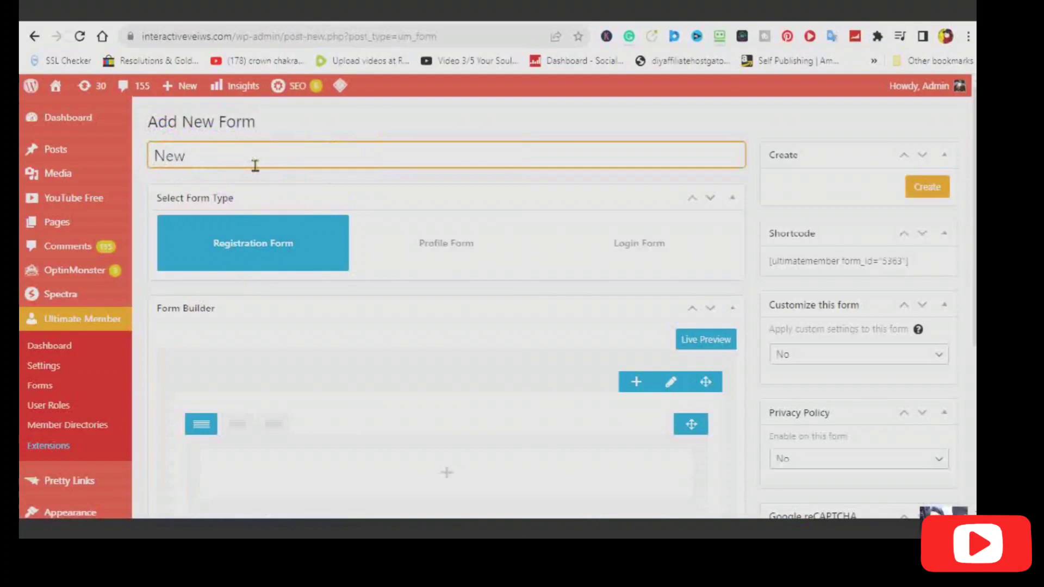
pyautogui.write('Registration Two')
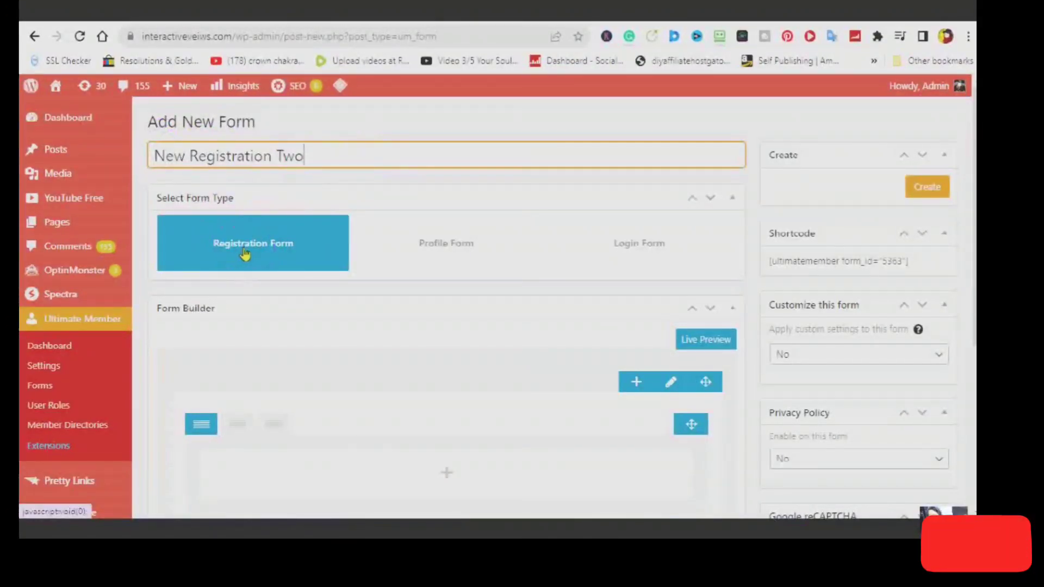
# Retitle the new form "New Profile" and switch its type to Profile Form
pyautogui.moveTo(303, 157); pyautogui.dragTo(148, 158)
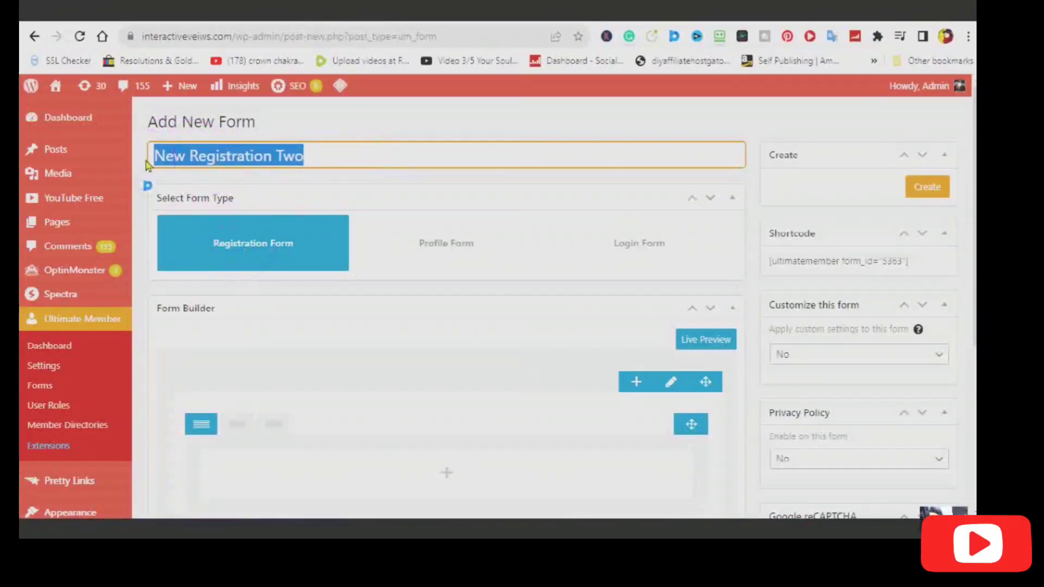
pyautogui.write('New')
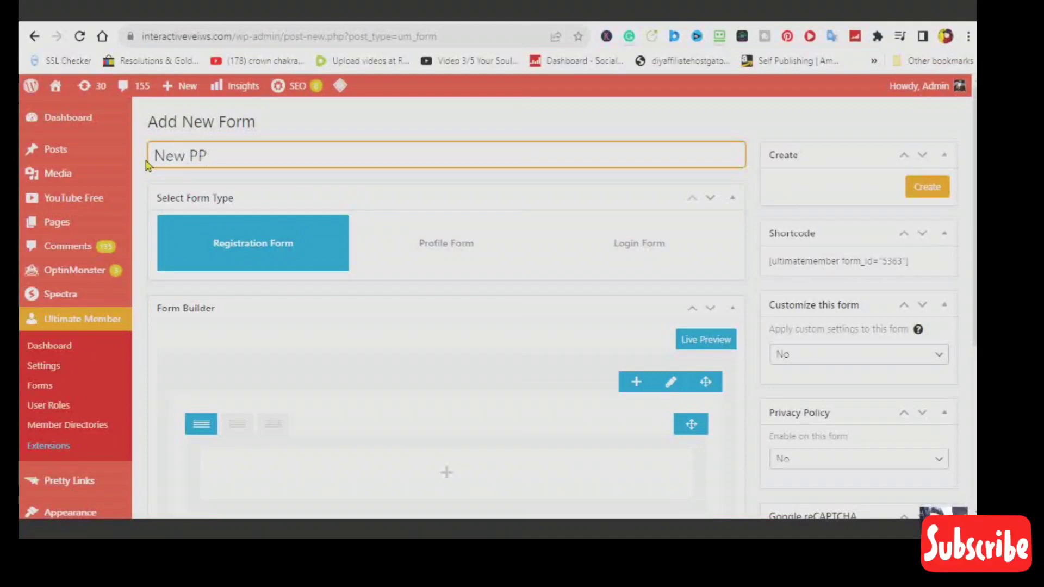
pyautogui.write(' Profile')
pyautogui.click(217, 241)
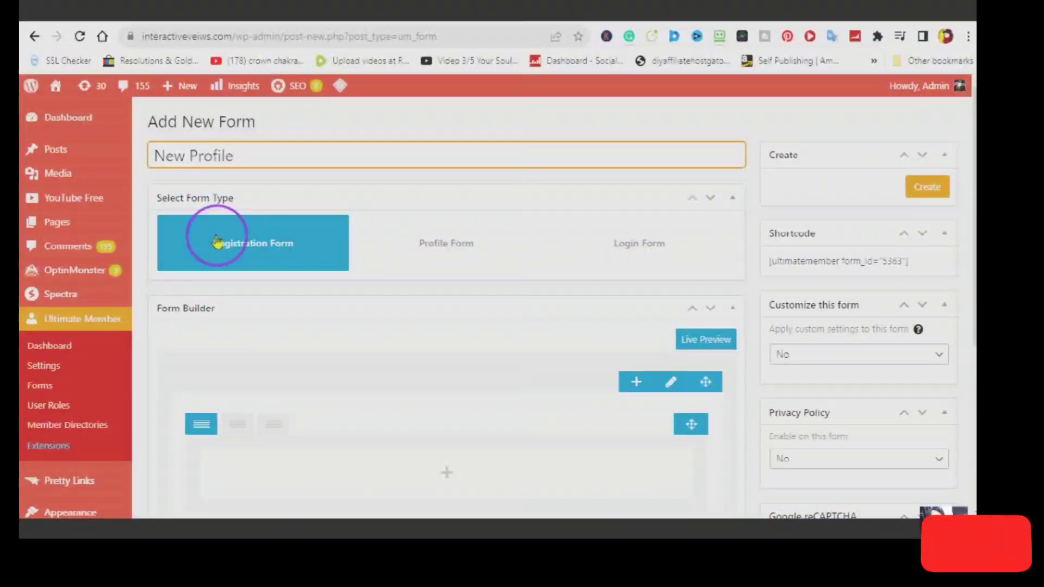
pyautogui.click(442, 245)
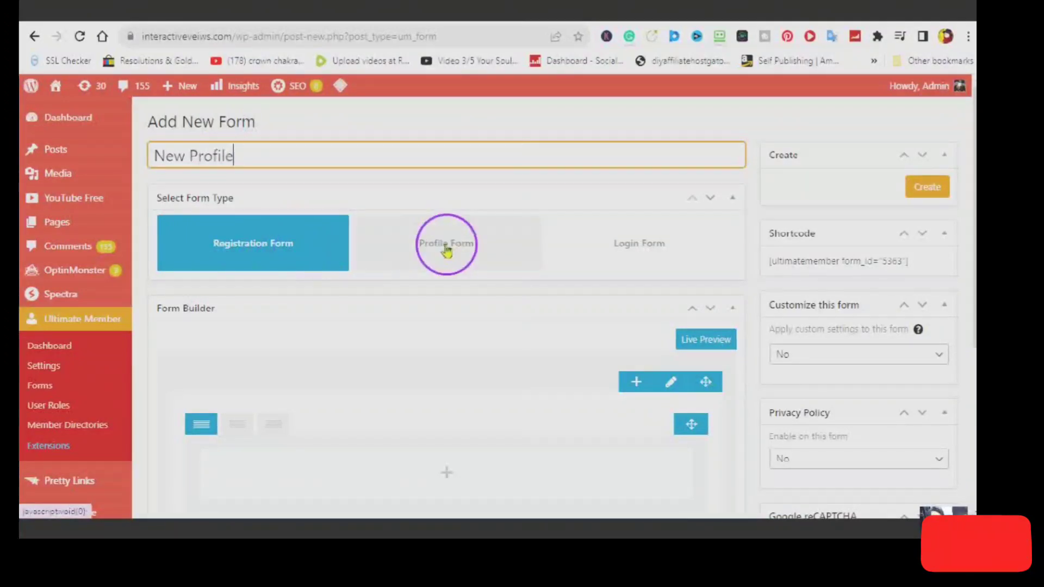
pyautogui.click(445, 250)
pyautogui.click(446, 250)
pyautogui.scroll(-4, 439, 258)
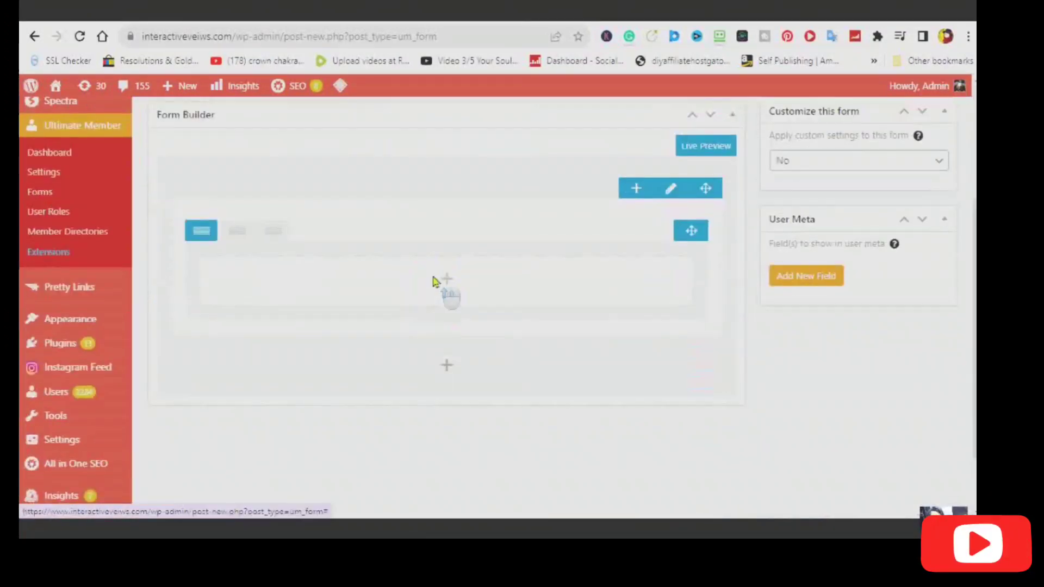
pyautogui.scroll(4, 433, 280)
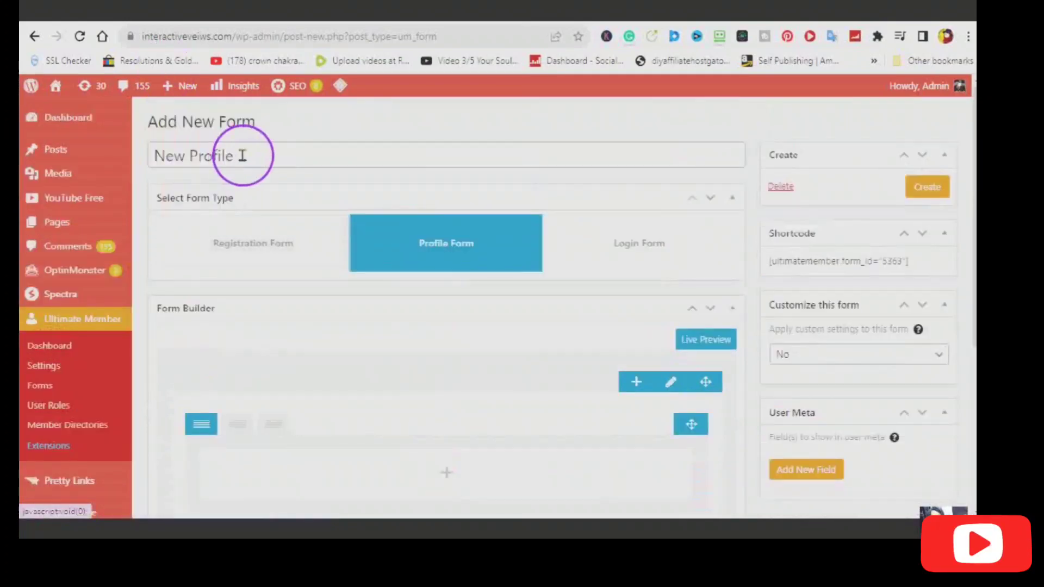
# Retitle the new form "New Login" and switch its type to Login Form
pyautogui.moveTo(243, 156); pyautogui.dragTo(159, 156)
pyautogui.write('Ne')
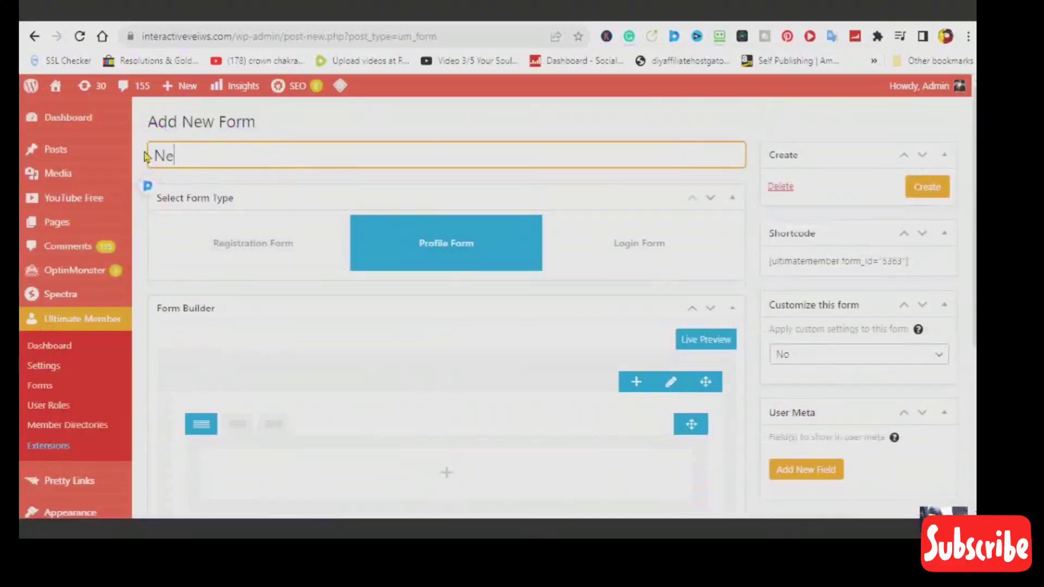
pyautogui.write('w Login')
pyautogui.click(446, 173)
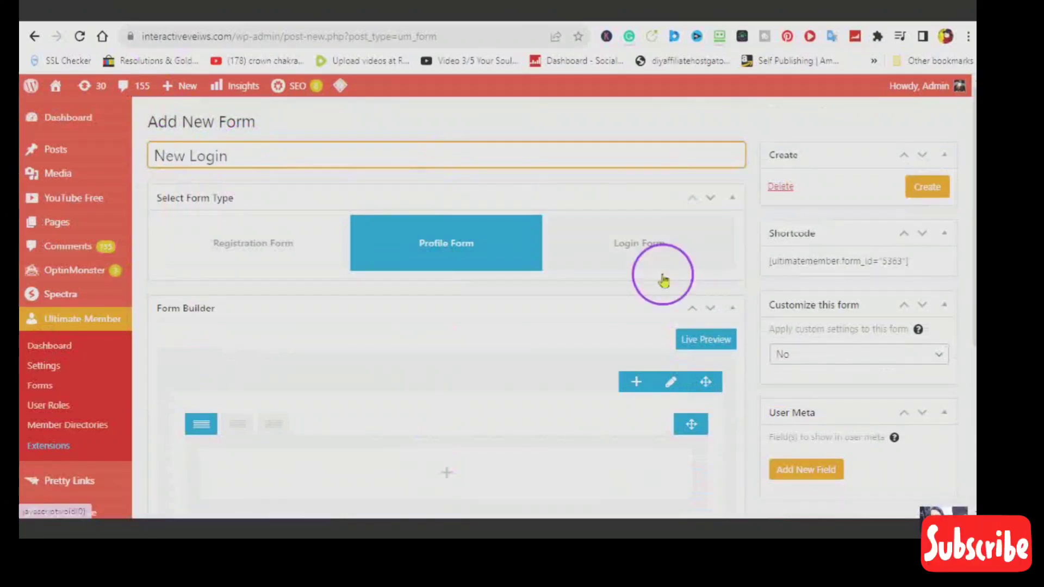
pyautogui.click(663, 280)
pyautogui.click(403, 323)
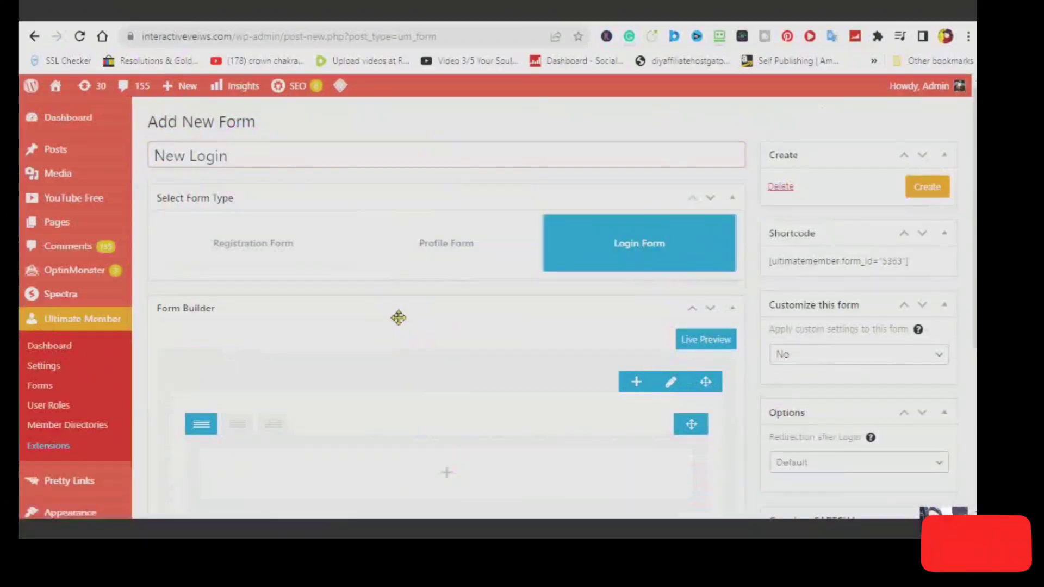
pyautogui.scroll(-2, 399, 317)
pyautogui.scroll(-2, 399, 316)
pyautogui.scroll(4, 401, 321)
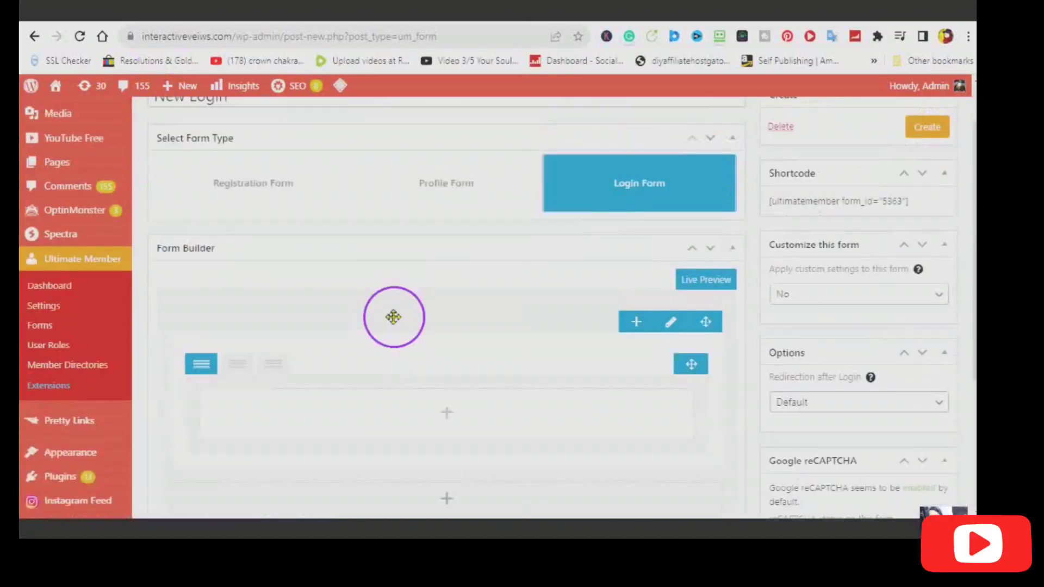
pyautogui.scroll(1, 393, 317)
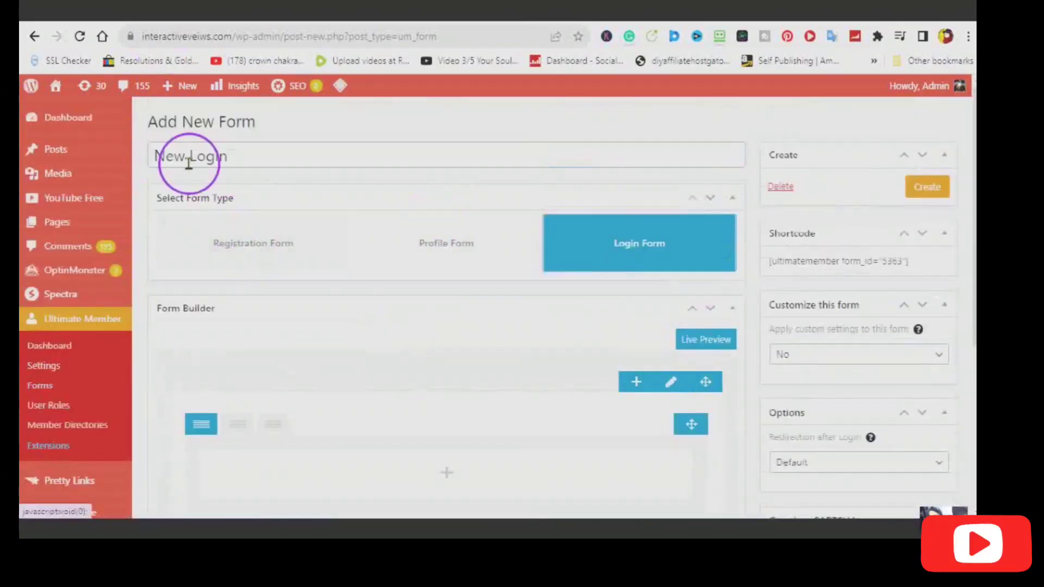
# Add a second row to the login form's builder and open the Fields Manager for the first row
pyautogui.scroll(-1, 318, 242)
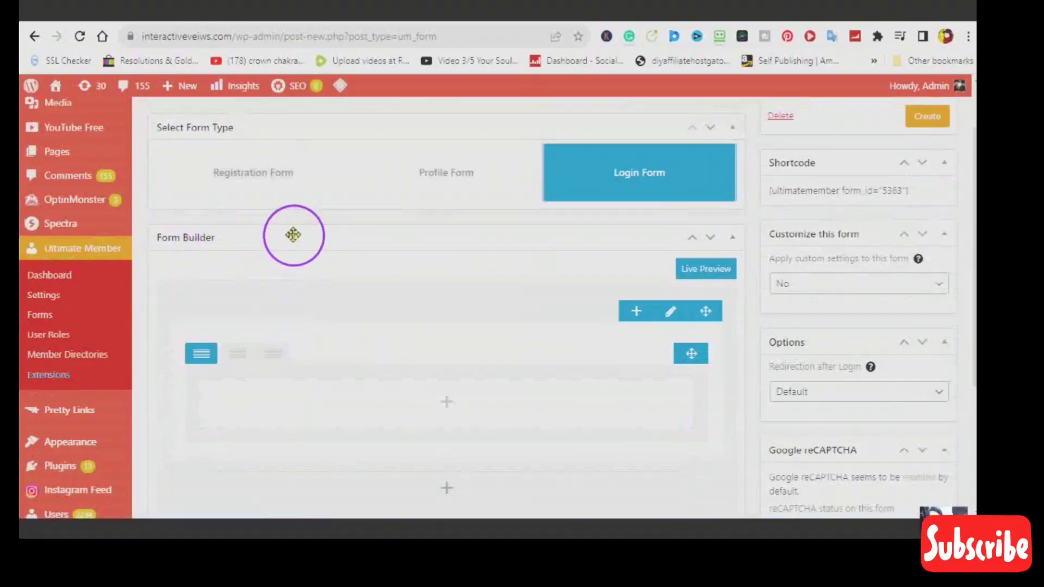
pyautogui.click(634, 313)
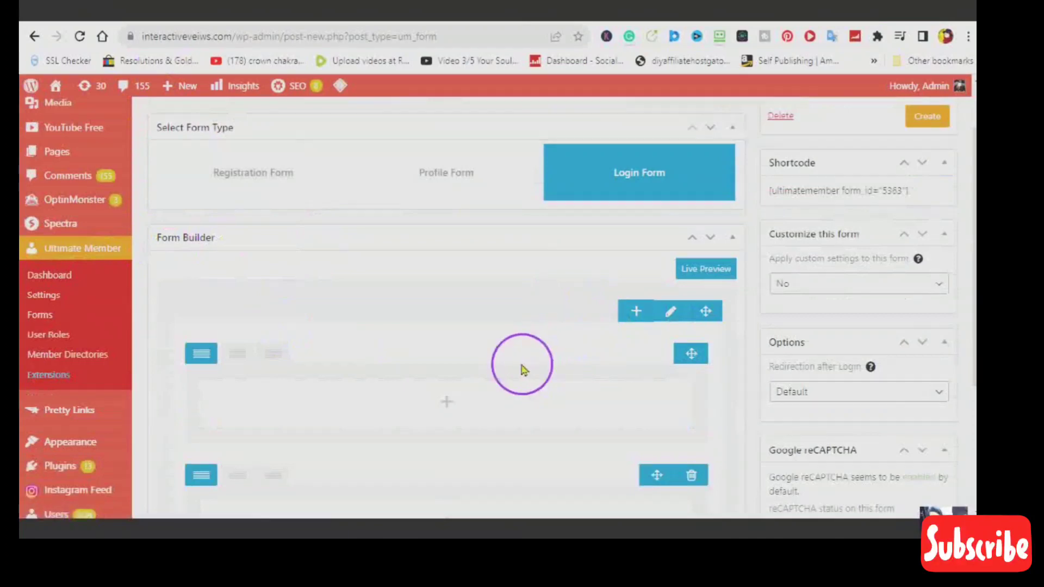
pyautogui.click(446, 405)
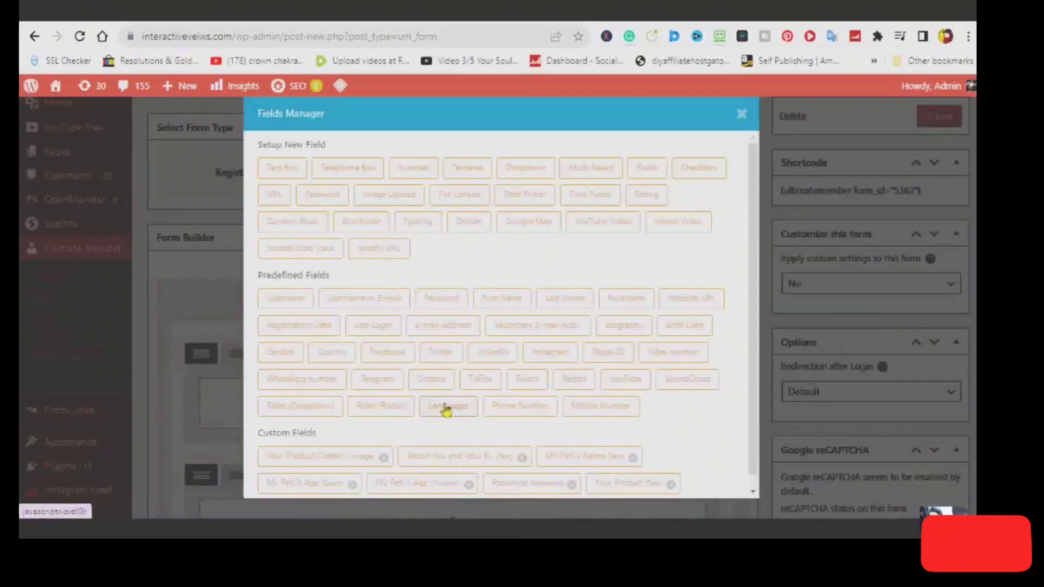